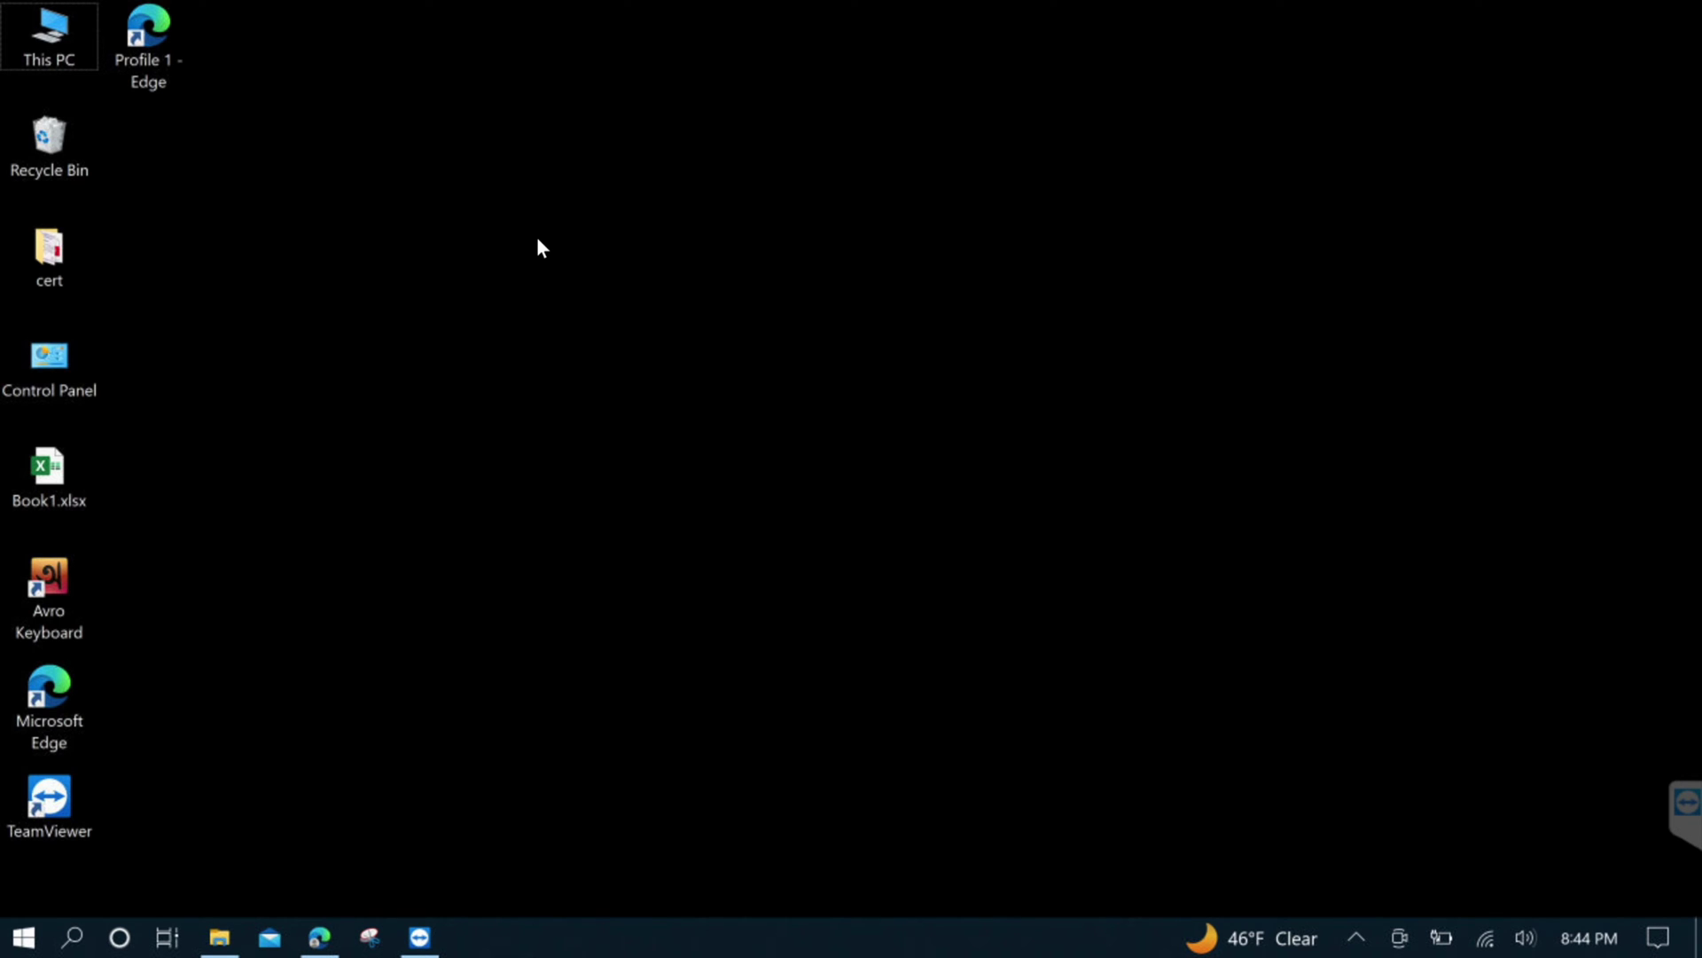
Restore the Edge window showing Google results for the Visual C++ redistributable download
{"action": "left_click", "coordinate": [314, 940]}
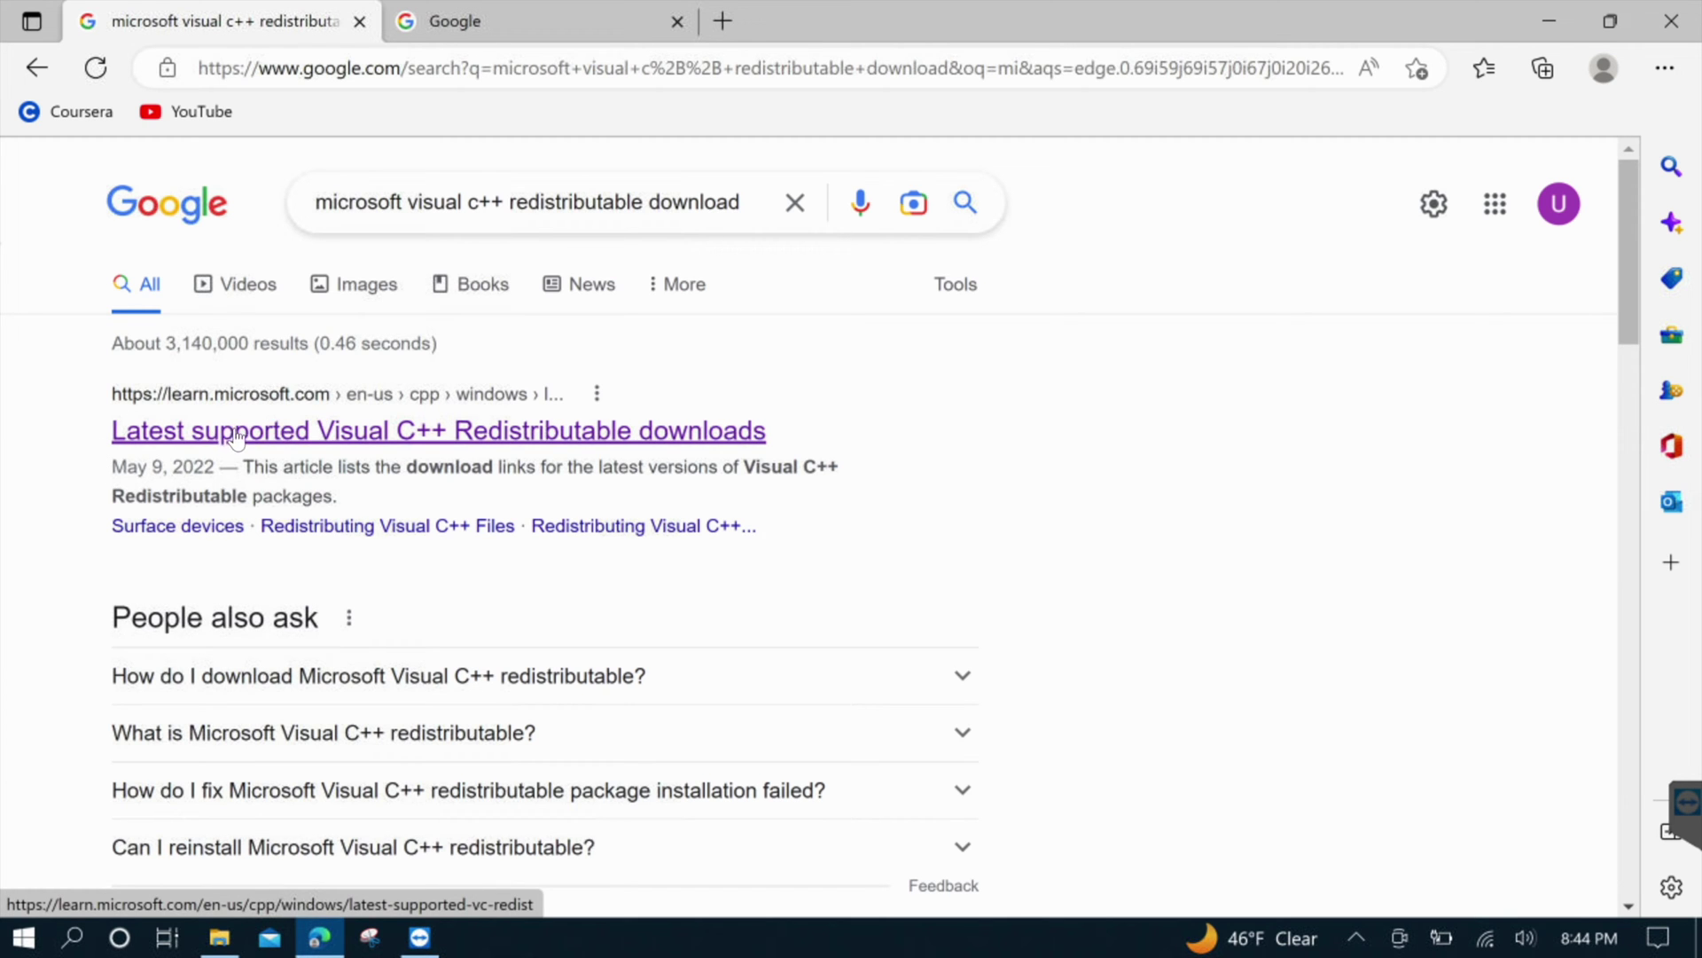
Download the X64 vc_redist.x64.exe from the Microsoft Learn Visual C++ Redistributable article
{"action": "left_click", "coordinate": [412, 432]}
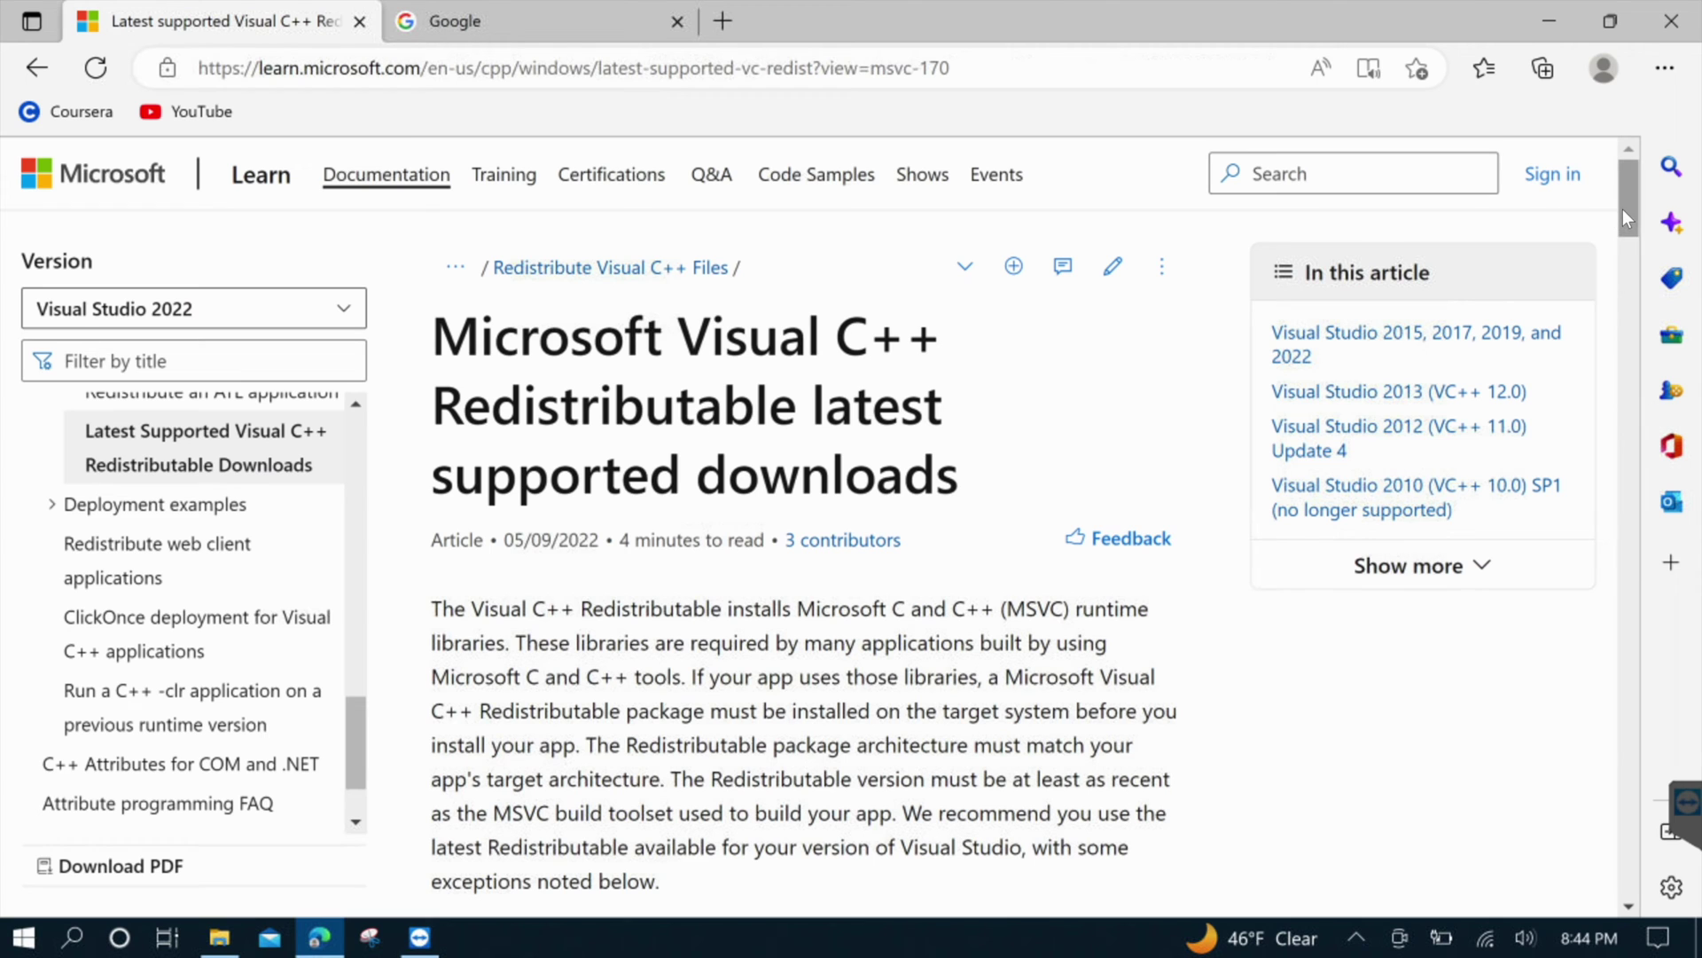
{"action": "left_click_drag", "start_coordinate": [1623, 209], "coordinate": [1619, 328]}
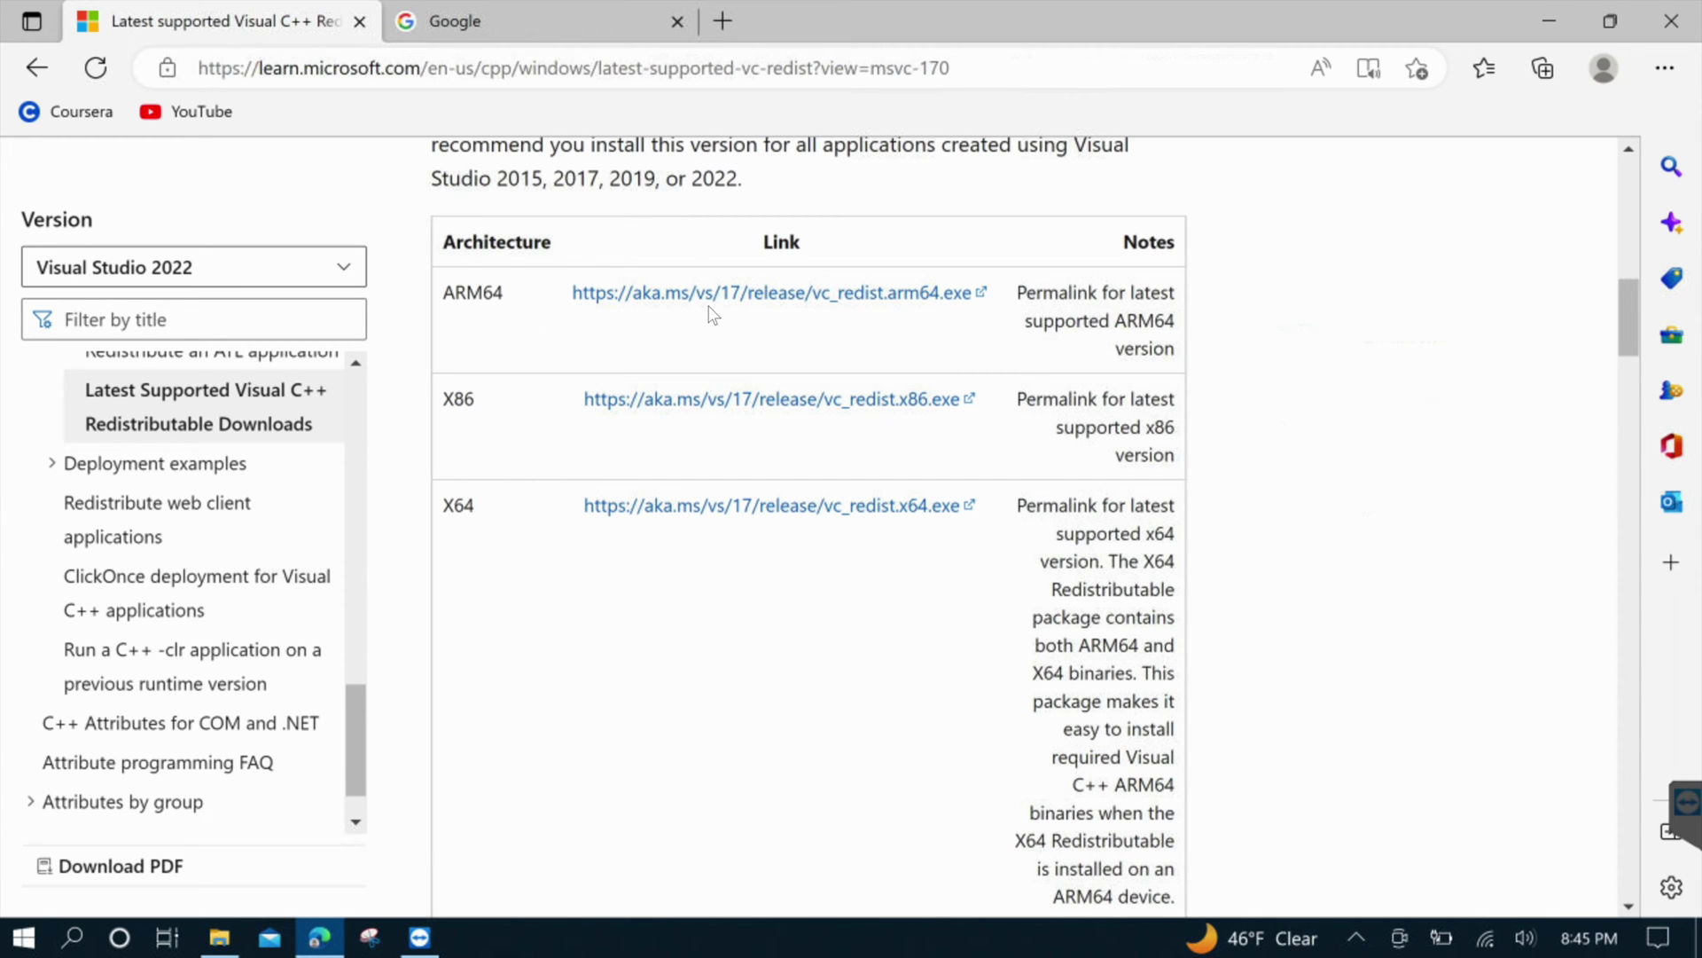
{"action": "left_click", "coordinate": [692, 517]}
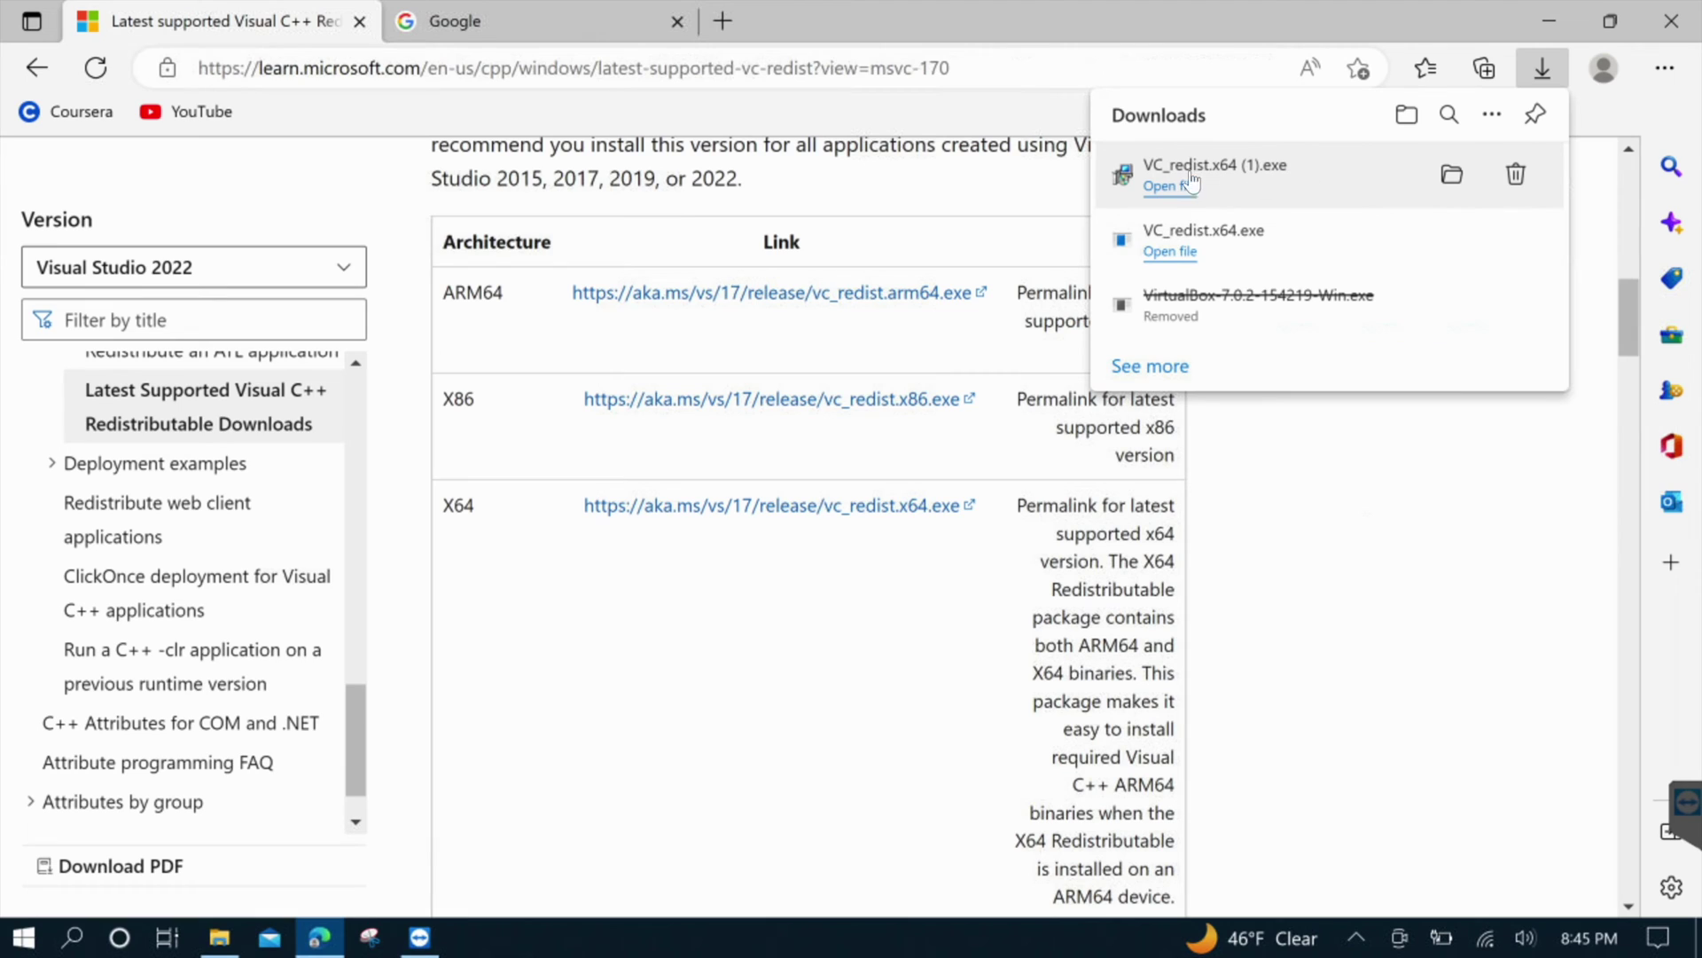
{"action": "left_click", "coordinate": [1179, 188]}
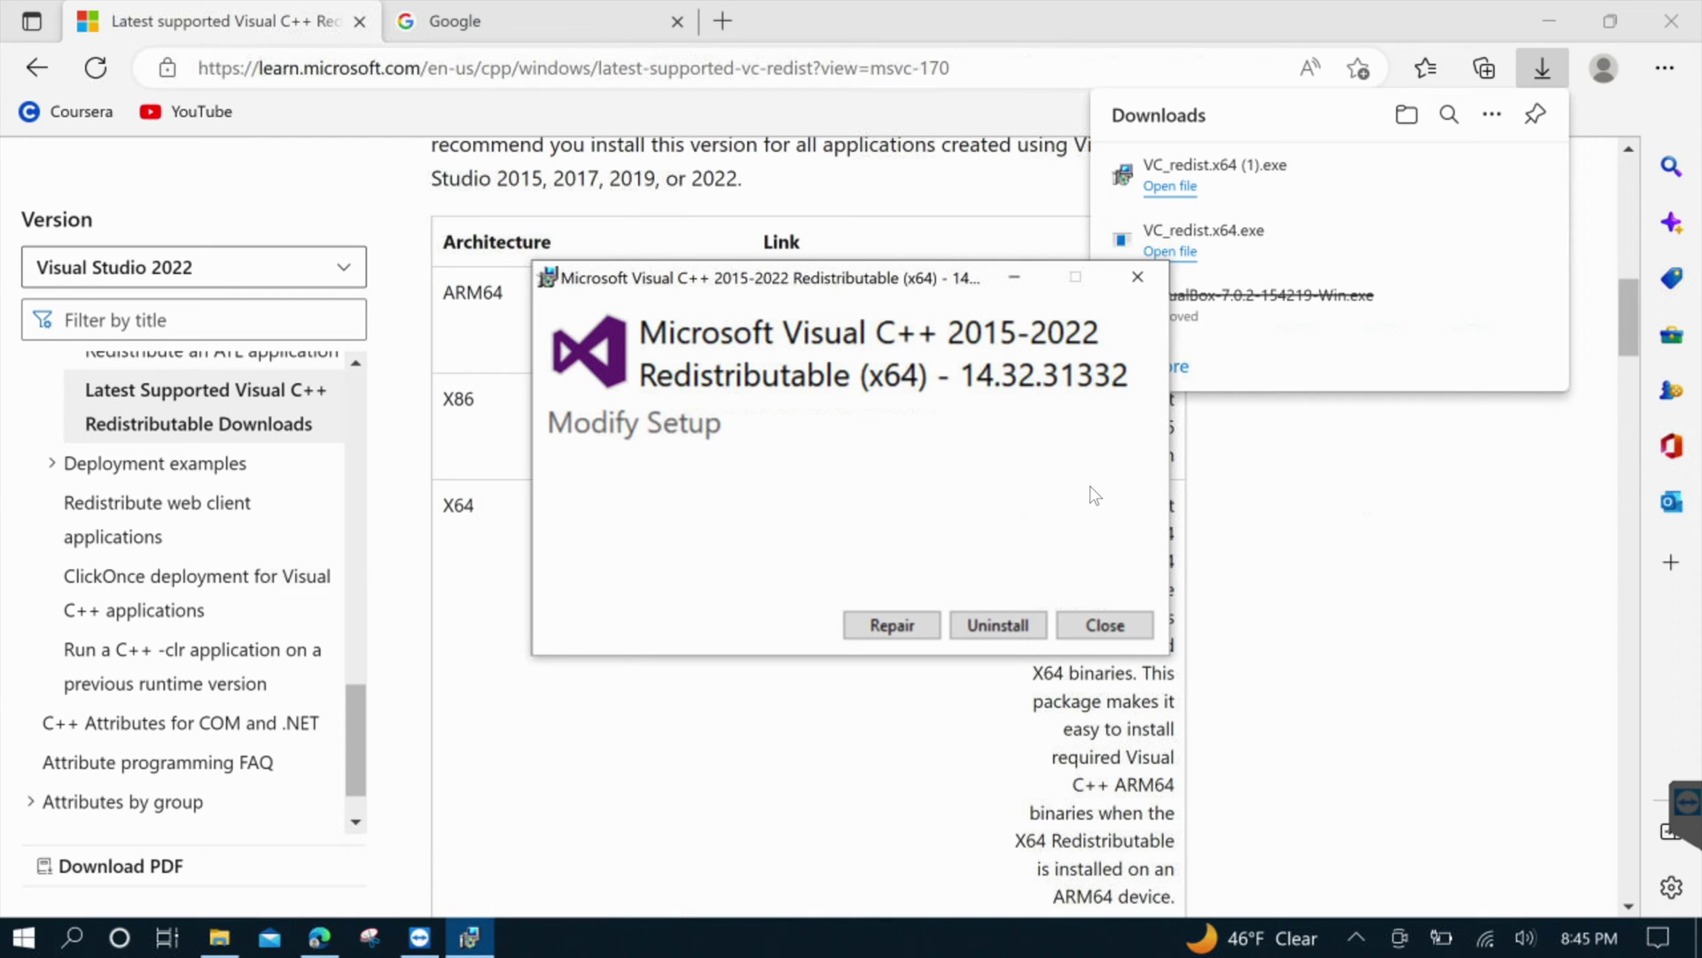
{"action": "left_click", "coordinate": [1098, 625]}
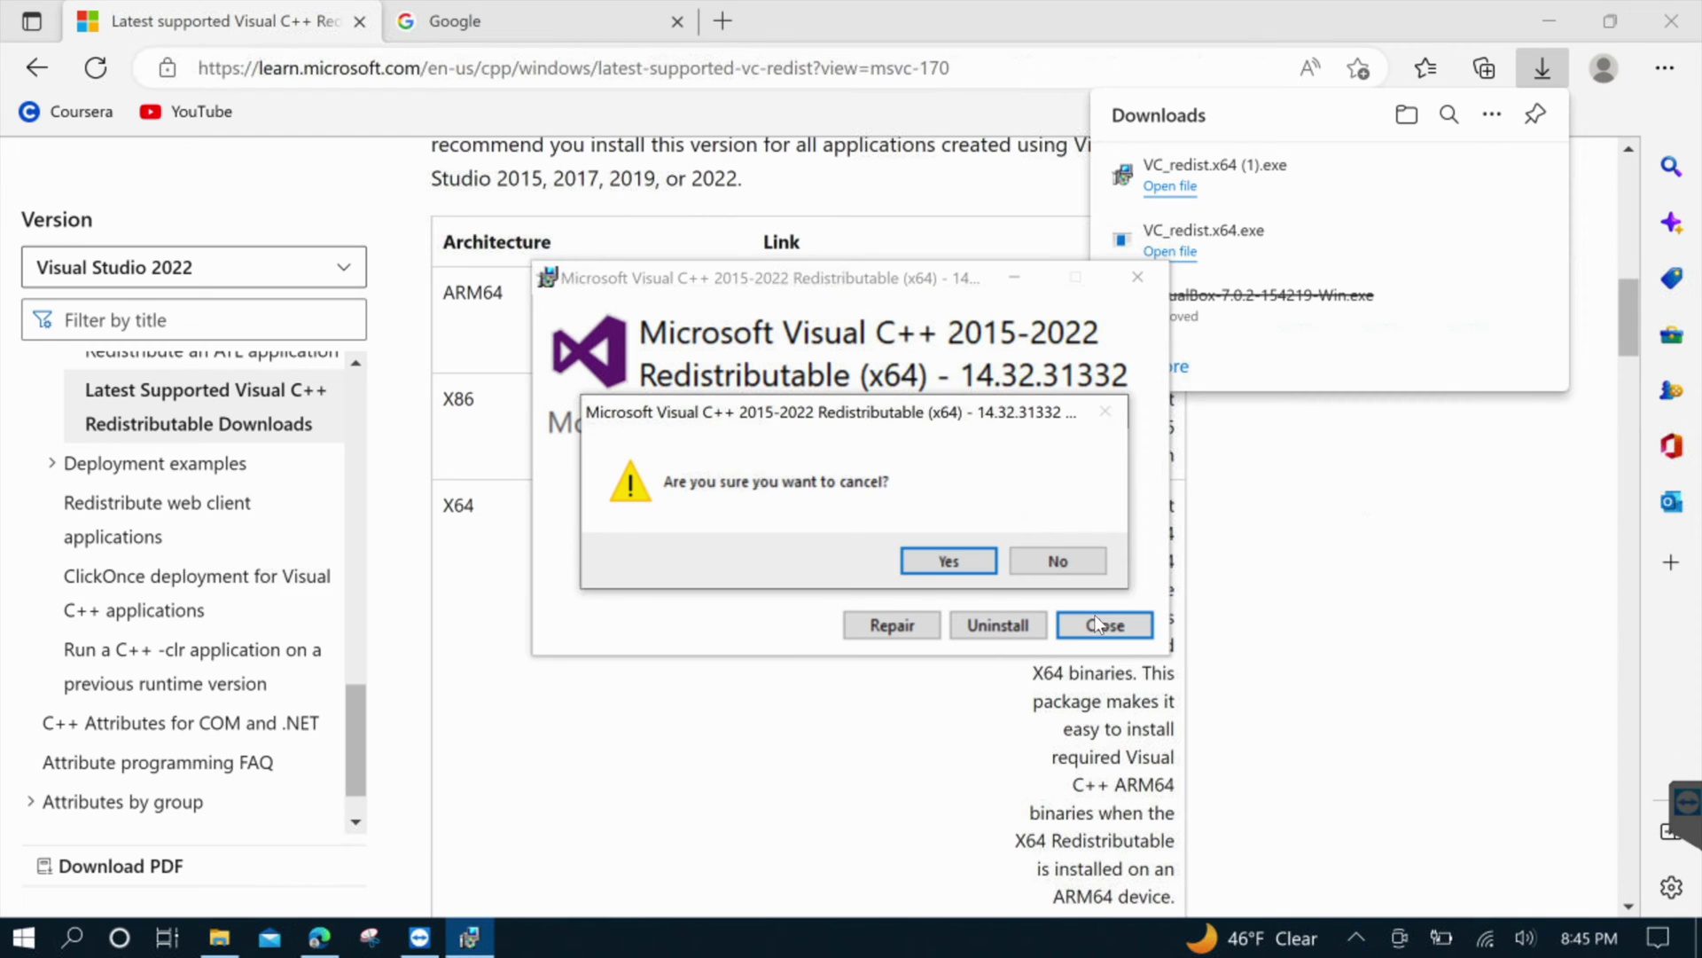
{"action": "left_click", "coordinate": [976, 566]}
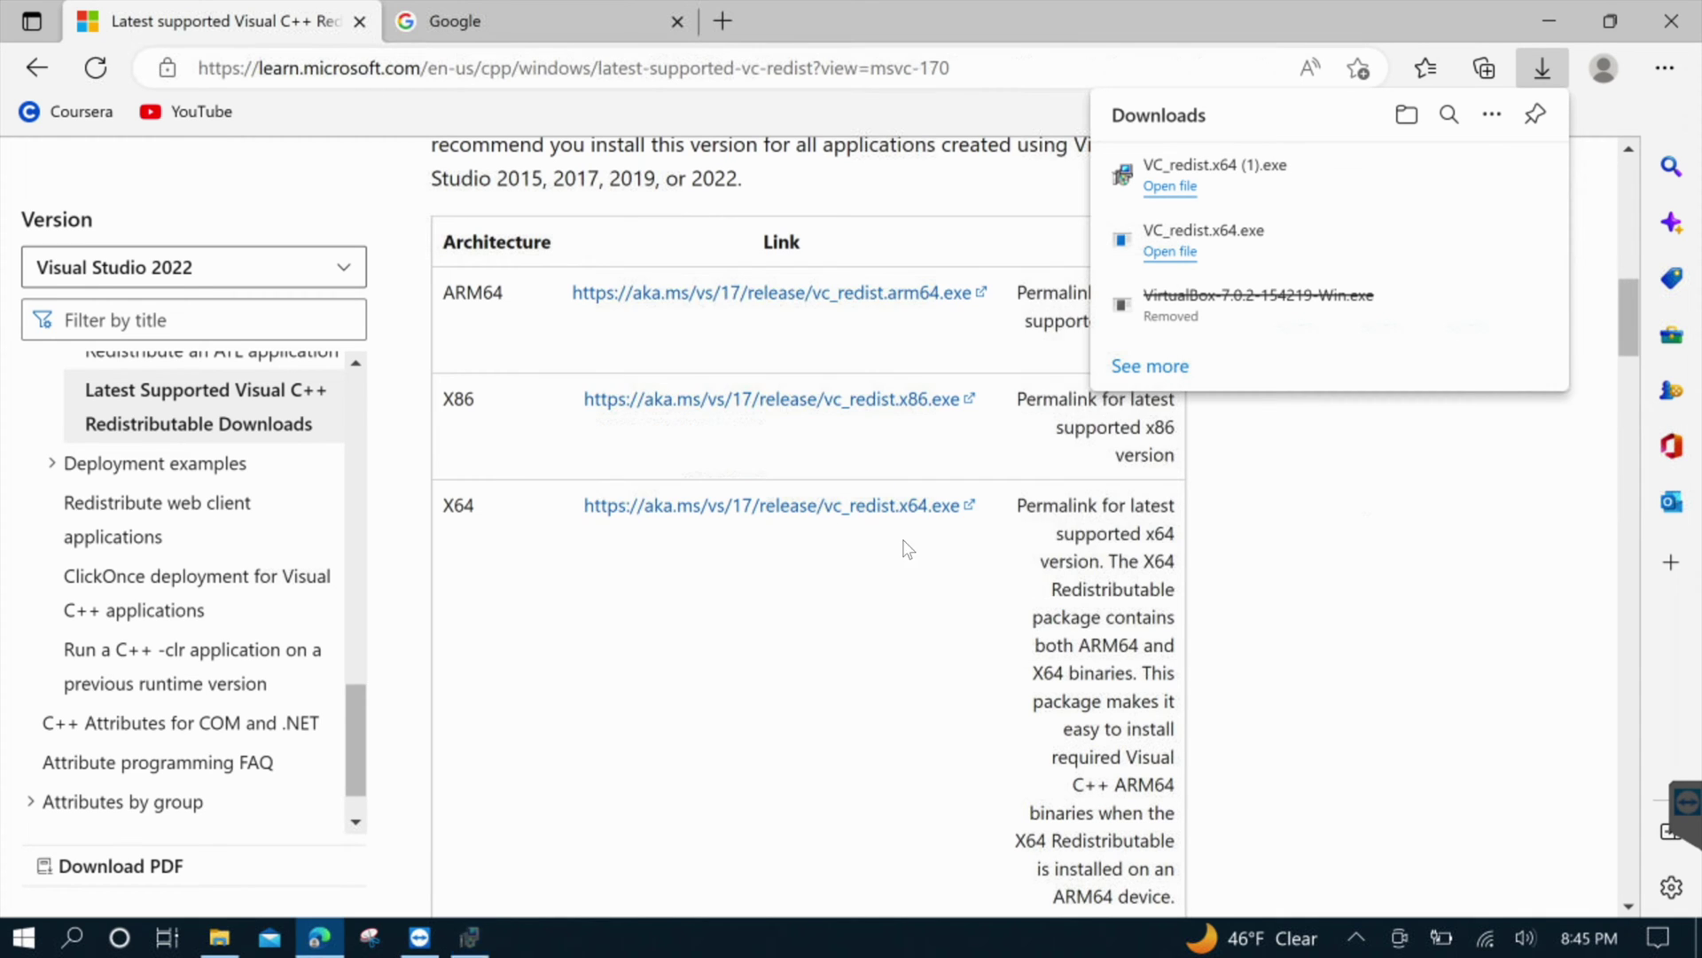
{"action": "scroll", "coordinate": [679, 532], "scroll_direction": "up", "scroll_amount": 3}
{"action": "scroll", "coordinate": [681, 538], "scroll_direction": "up", "scroll_amount": 3}
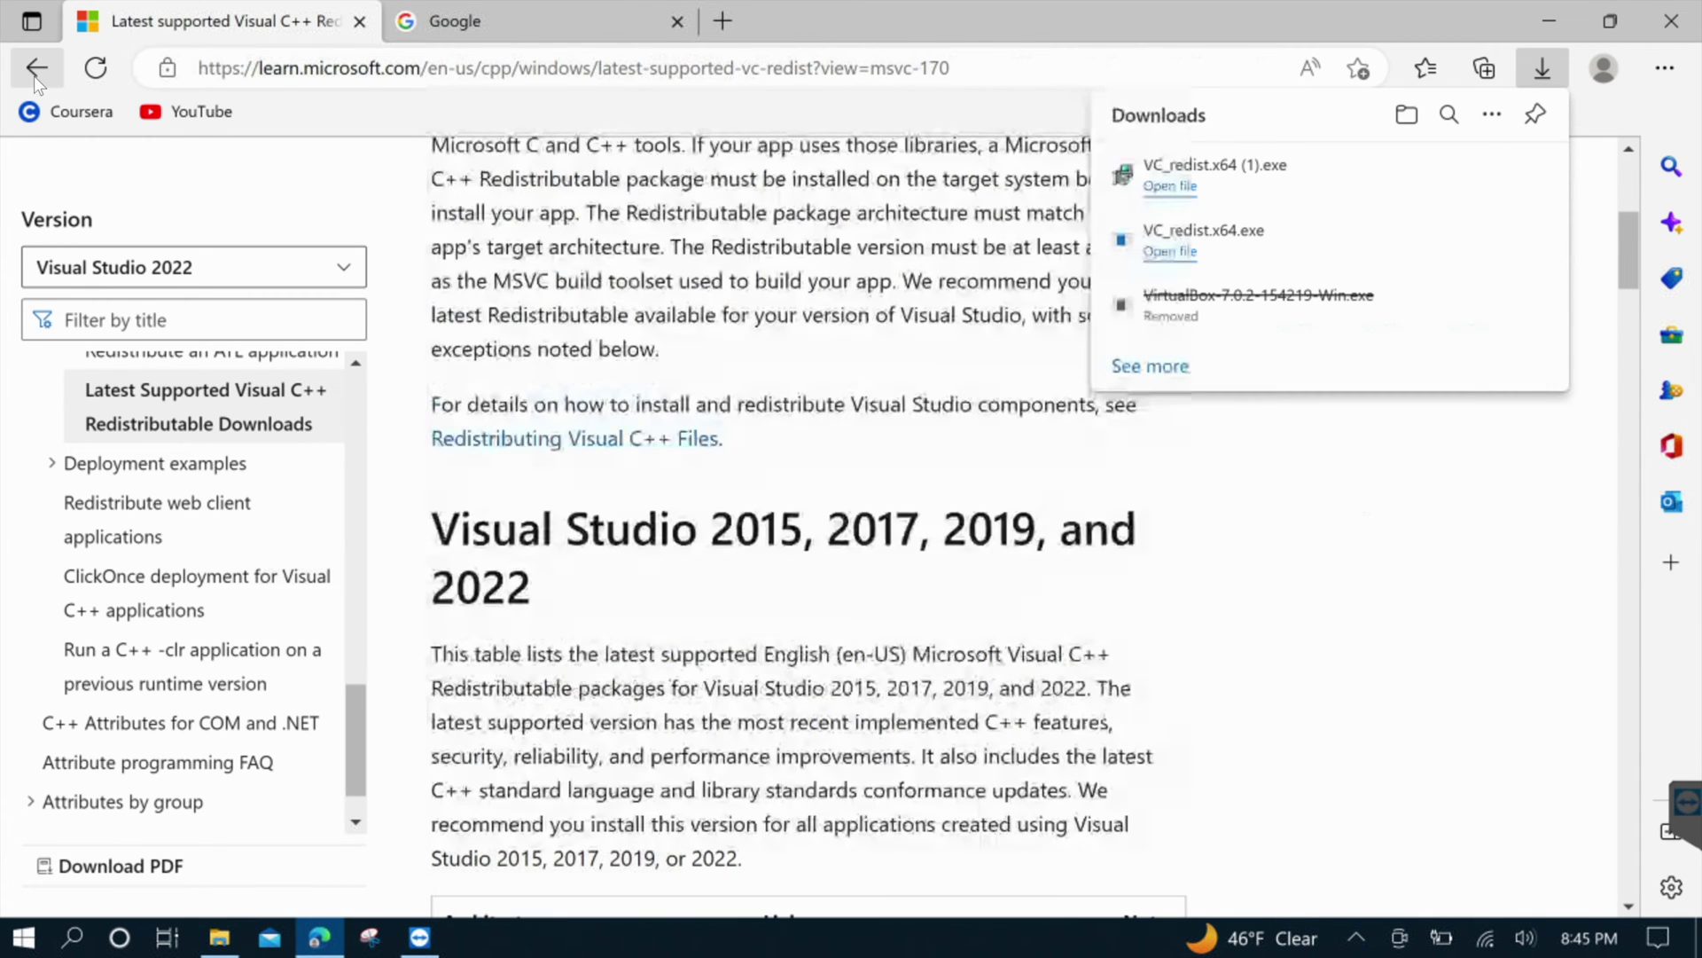
Revisit the Microsoft Learn article, then search Google for 'virtualbox download'
{"action": "left_click", "coordinate": [36, 67]}
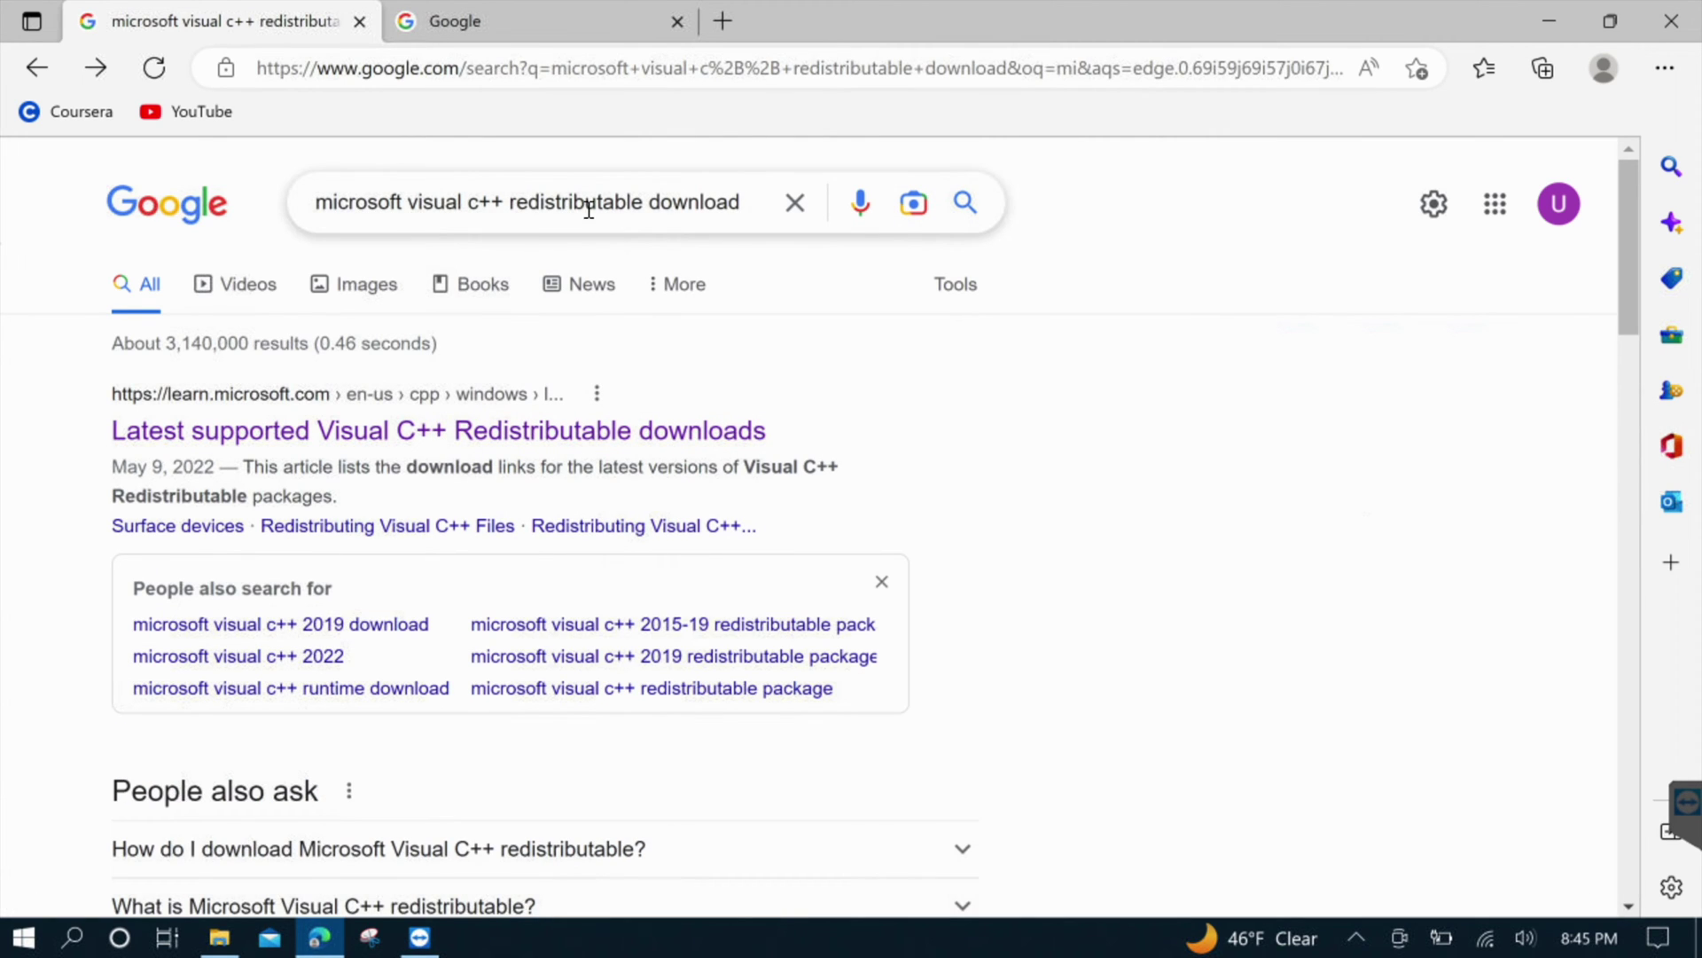
{"action": "left_click", "coordinate": [311, 393]}
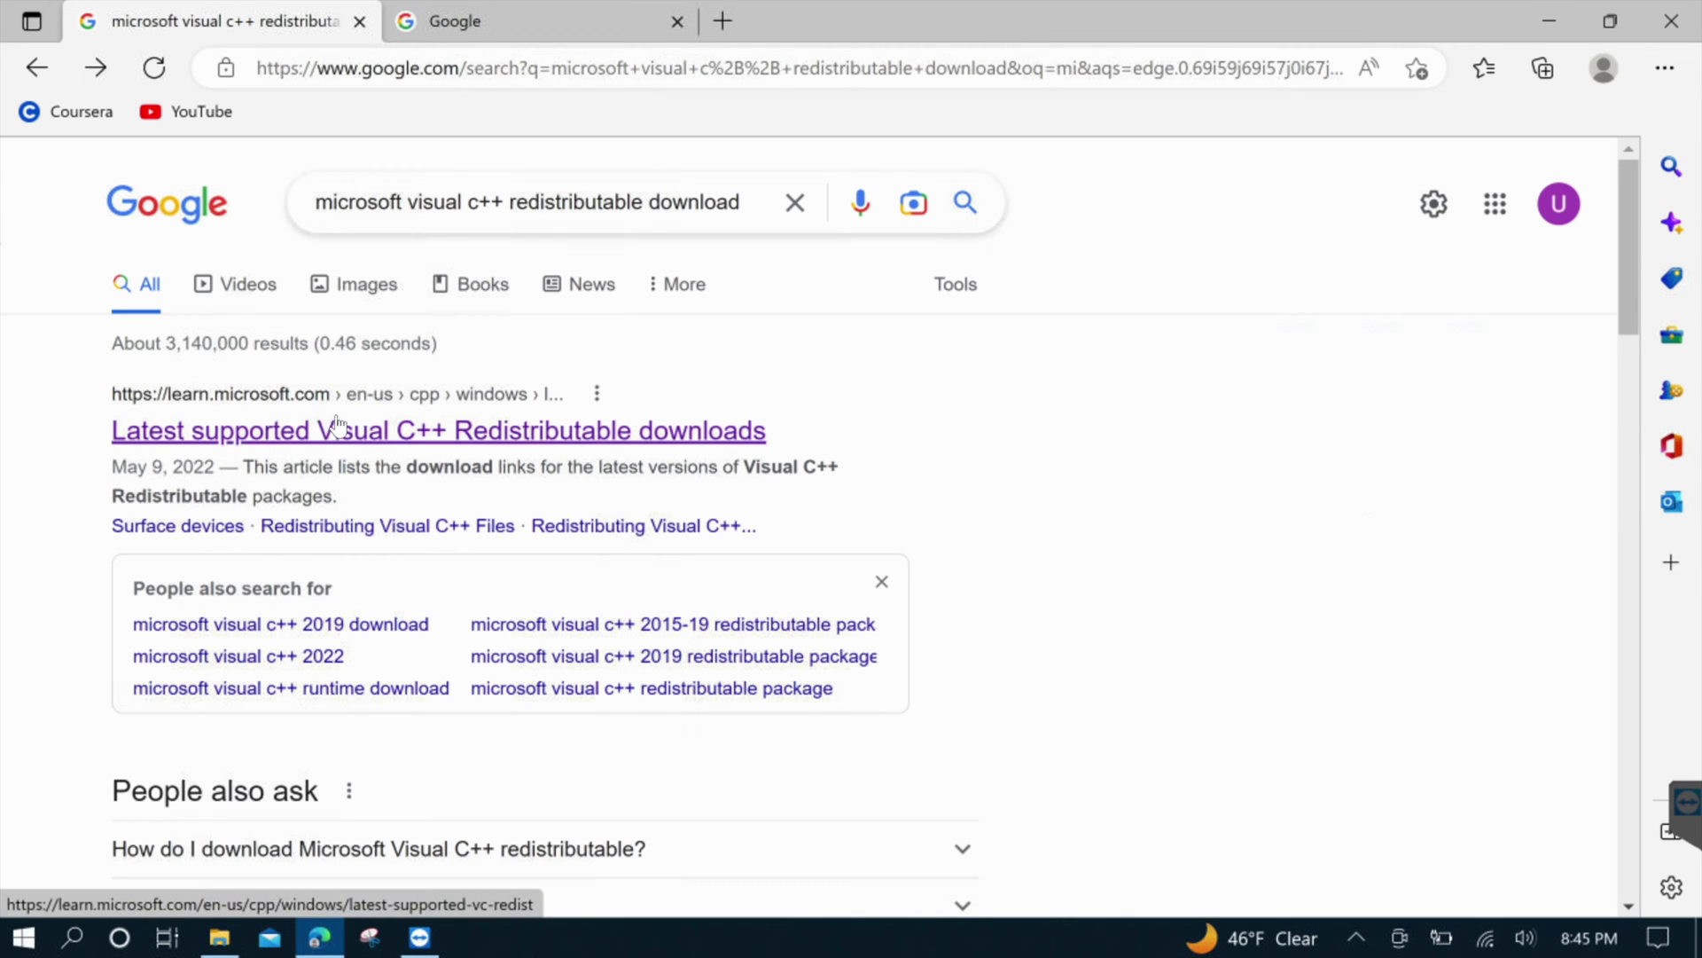
{"action": "left_click", "coordinate": [480, 27]}
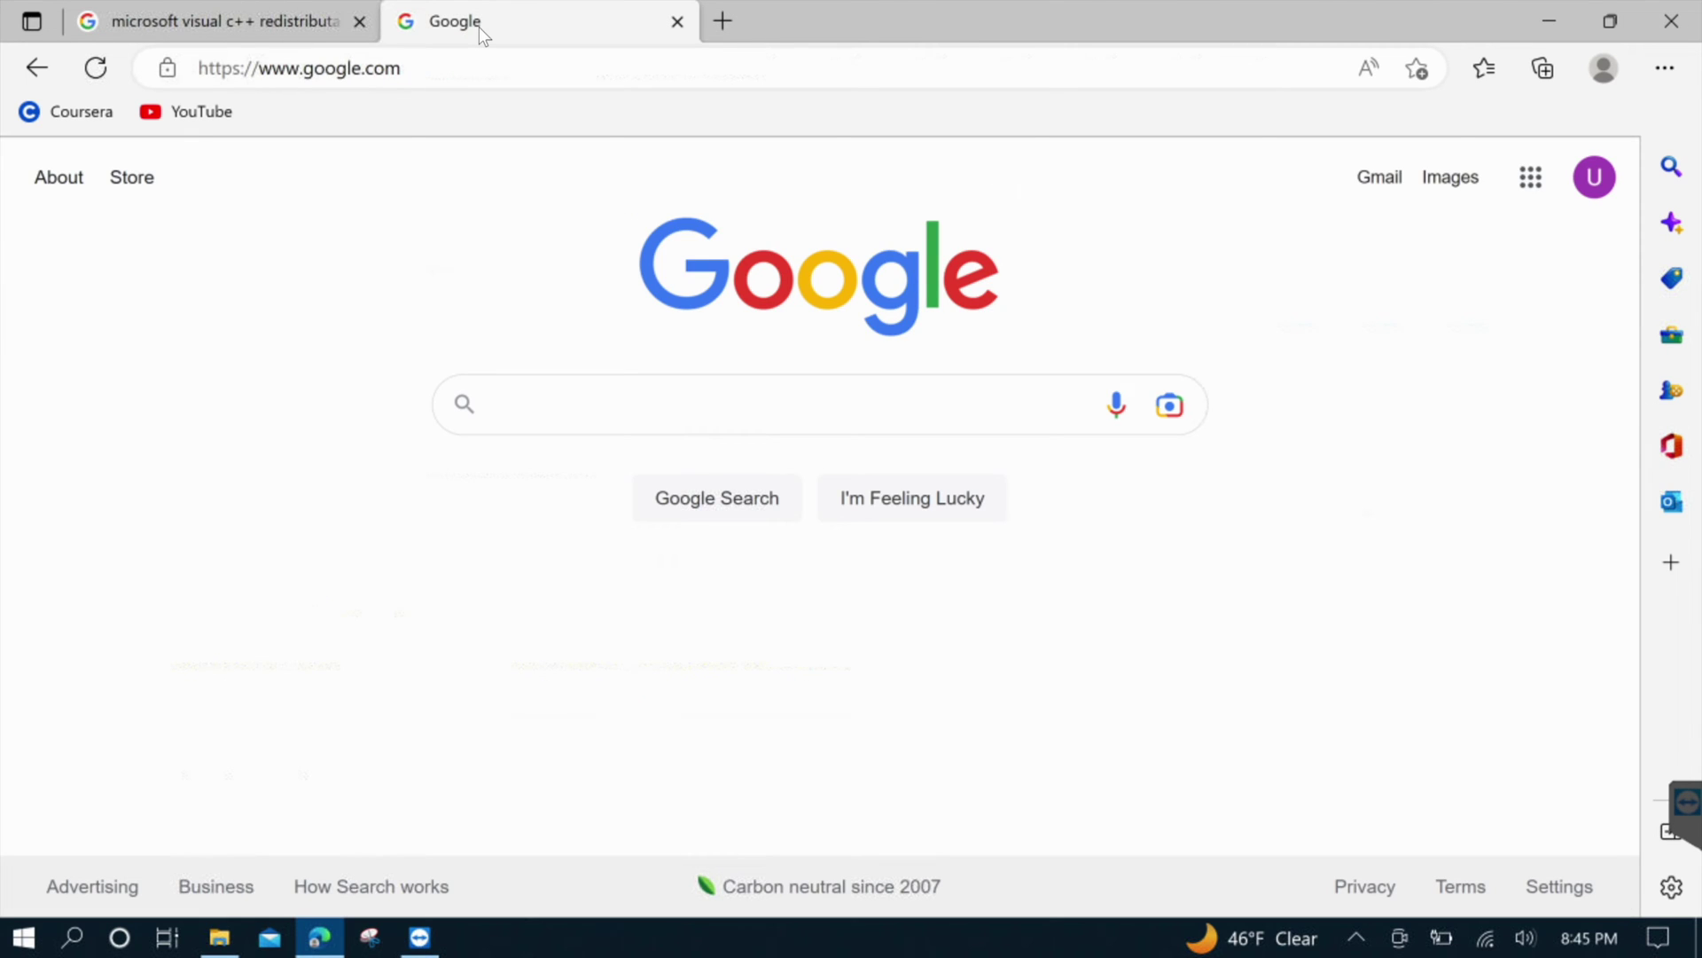
{"action": "type", "text": "virt"}
{"action": "key", "text": "Down"}
{"action": "key", "text": "Down"}
{"action": "key", "text": "Return"}
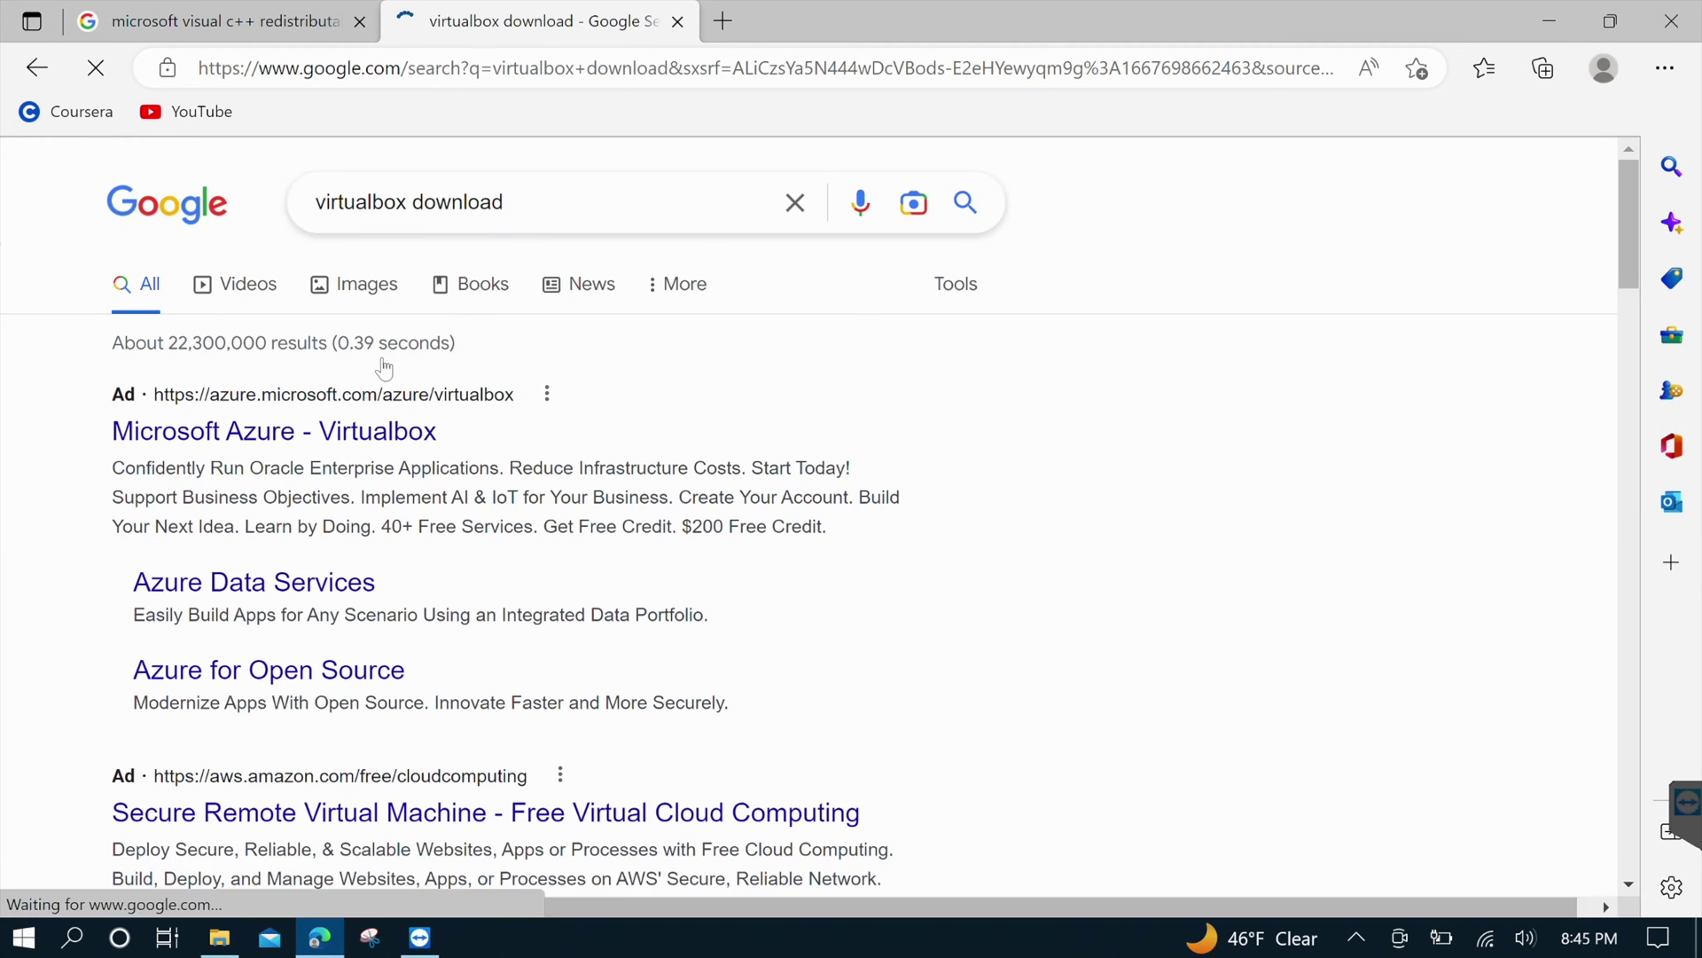
Open the virtualbox.org Downloads page and download the VirtualBox 7.0.2 Windows hosts installer
{"action": "scroll", "coordinate": [55, 691], "scroll_direction": "down", "scroll_amount": 2}
{"action": "scroll", "coordinate": [60, 697], "scroll_direction": "down", "scroll_amount": 3}
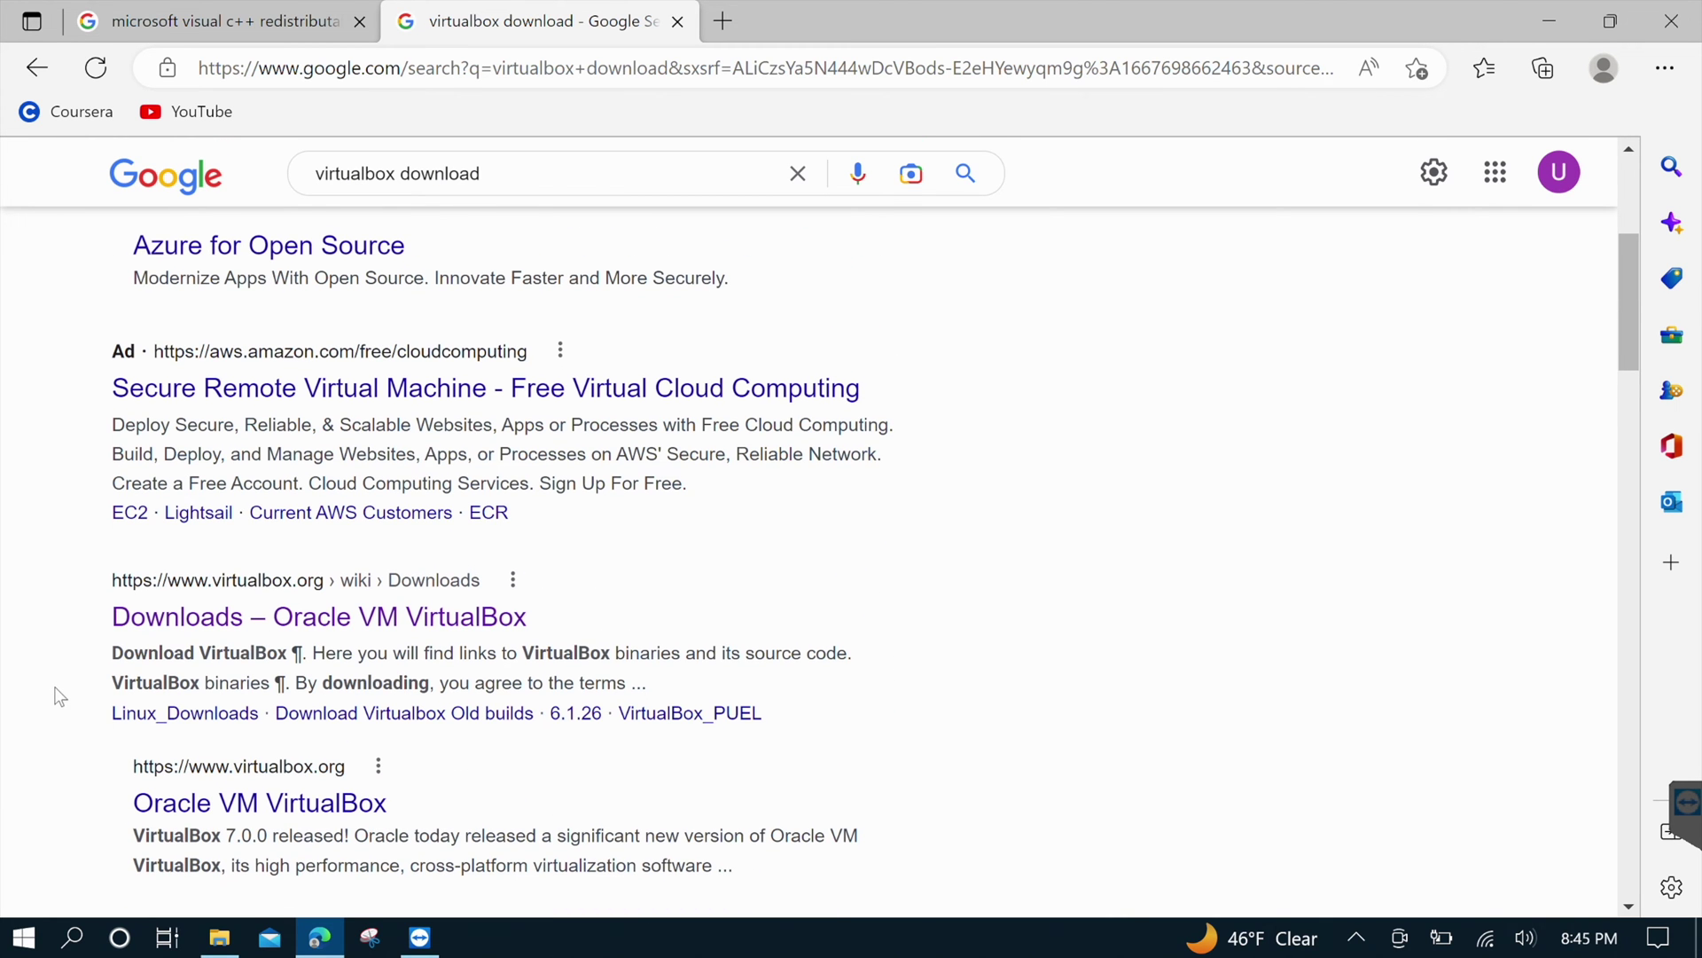
{"action": "scroll", "coordinate": [60, 697], "scroll_direction": "down", "scroll_amount": 2}
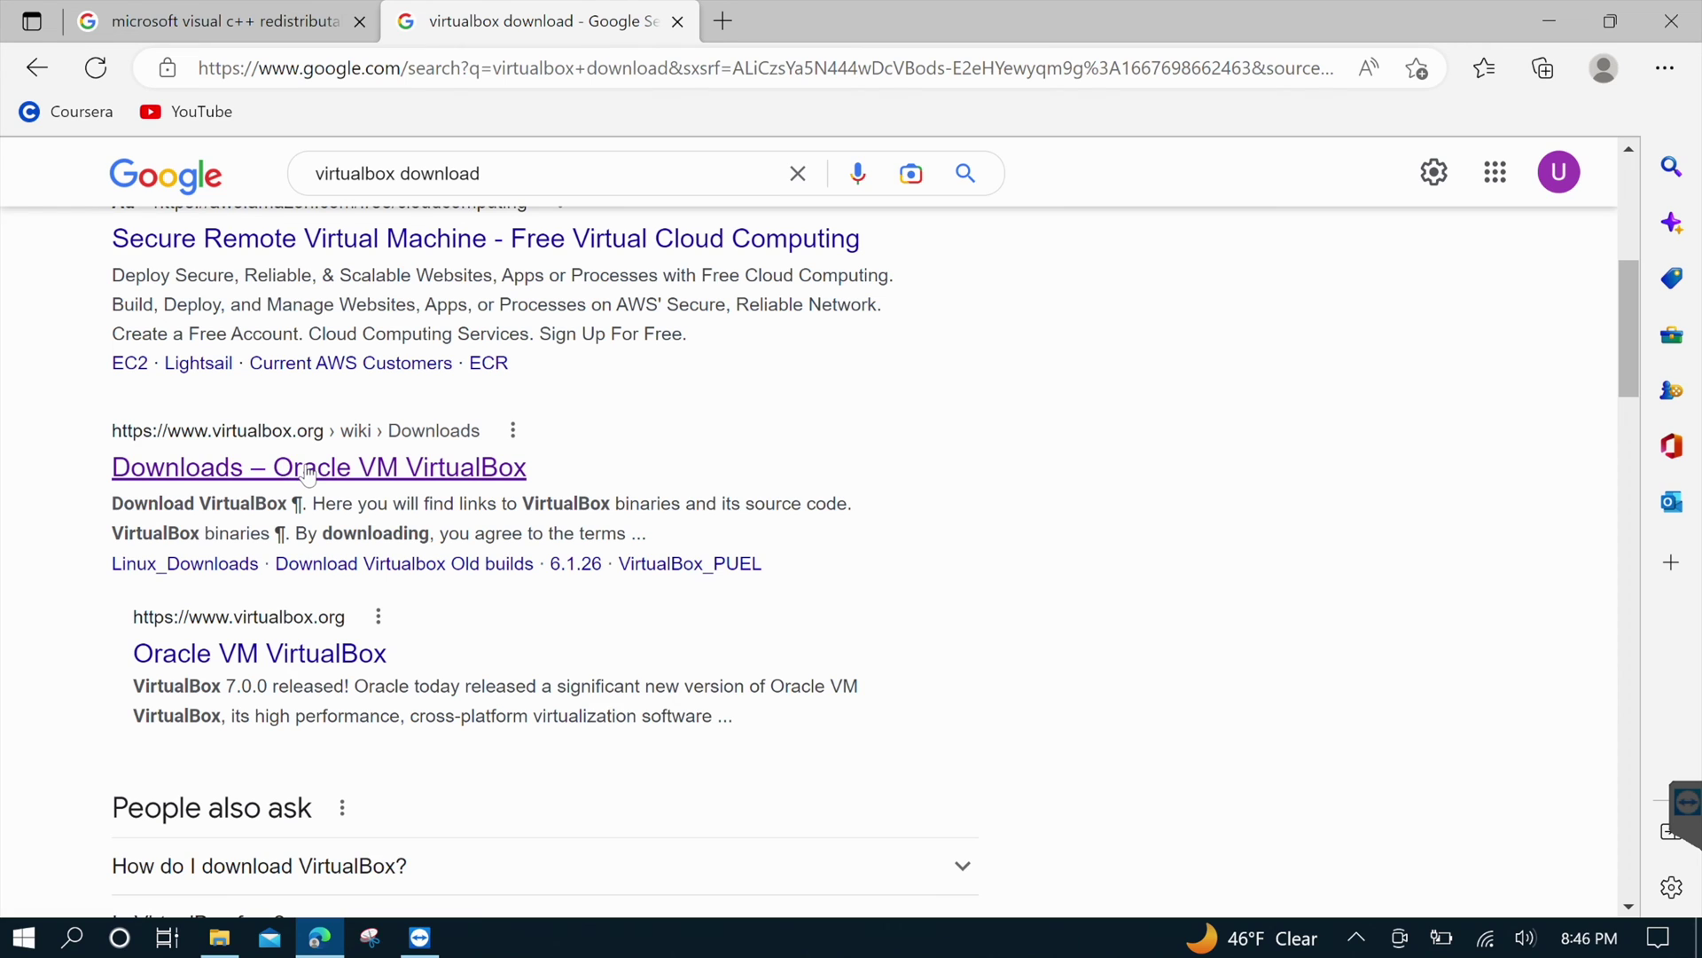
{"action": "left_click", "coordinate": [309, 475]}
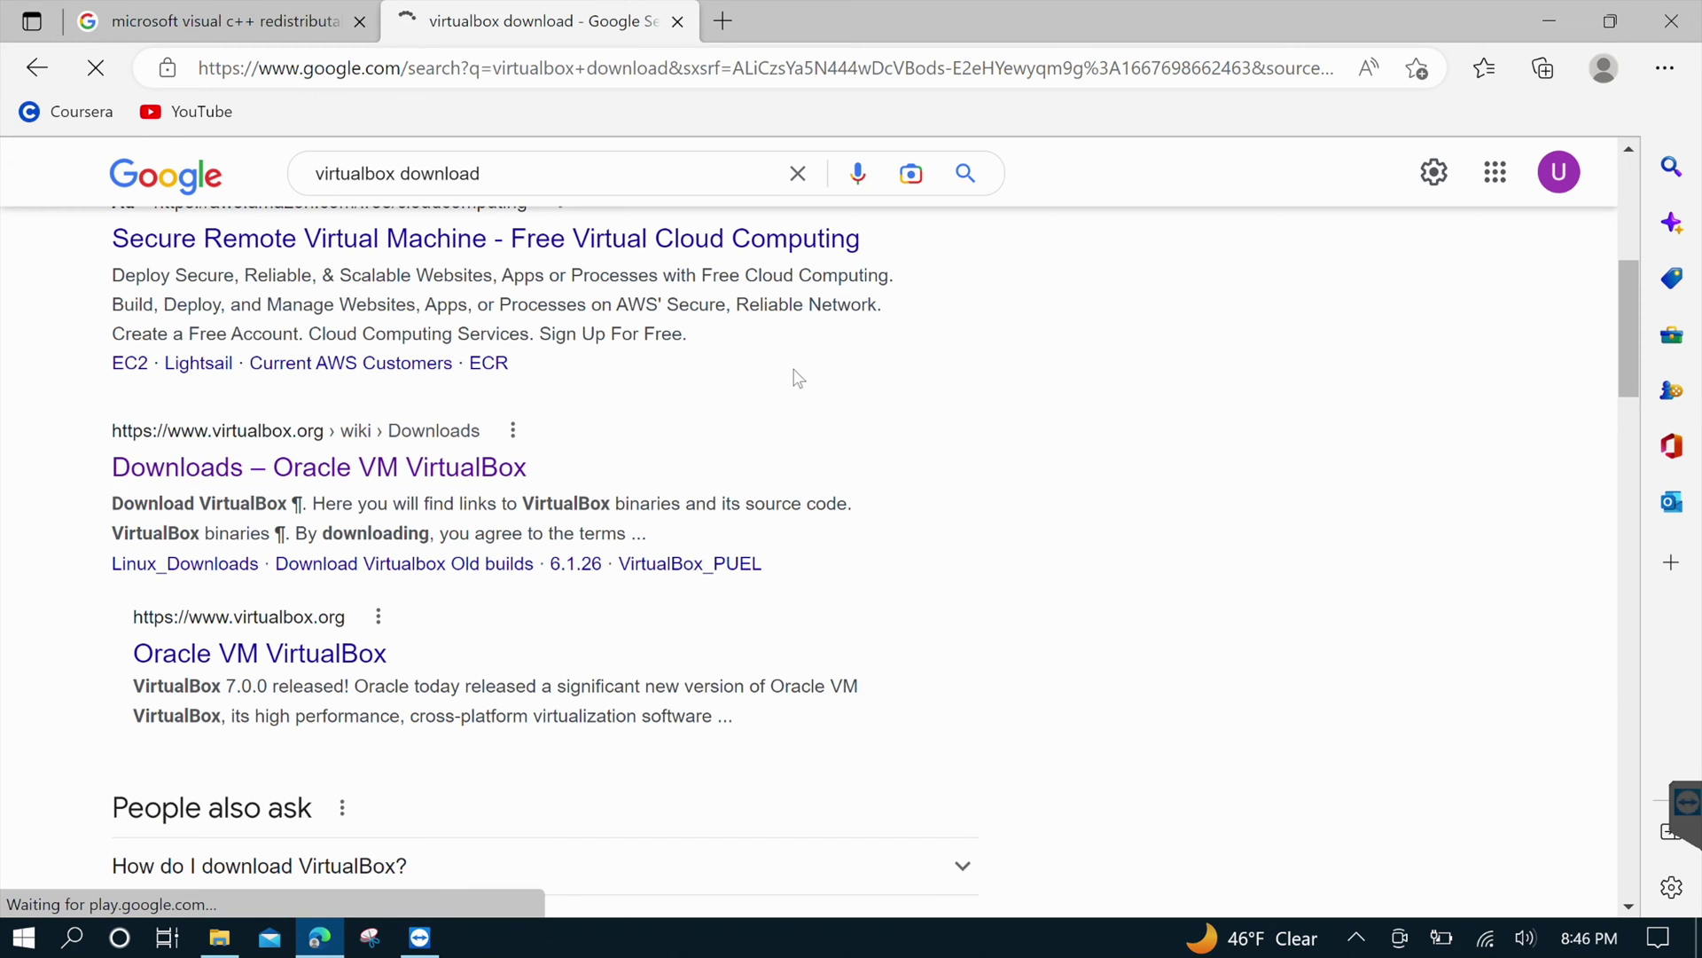
{"action": "triple_click", "coordinate": [379, 652]}
{"action": "left_click", "coordinate": [374, 724]}
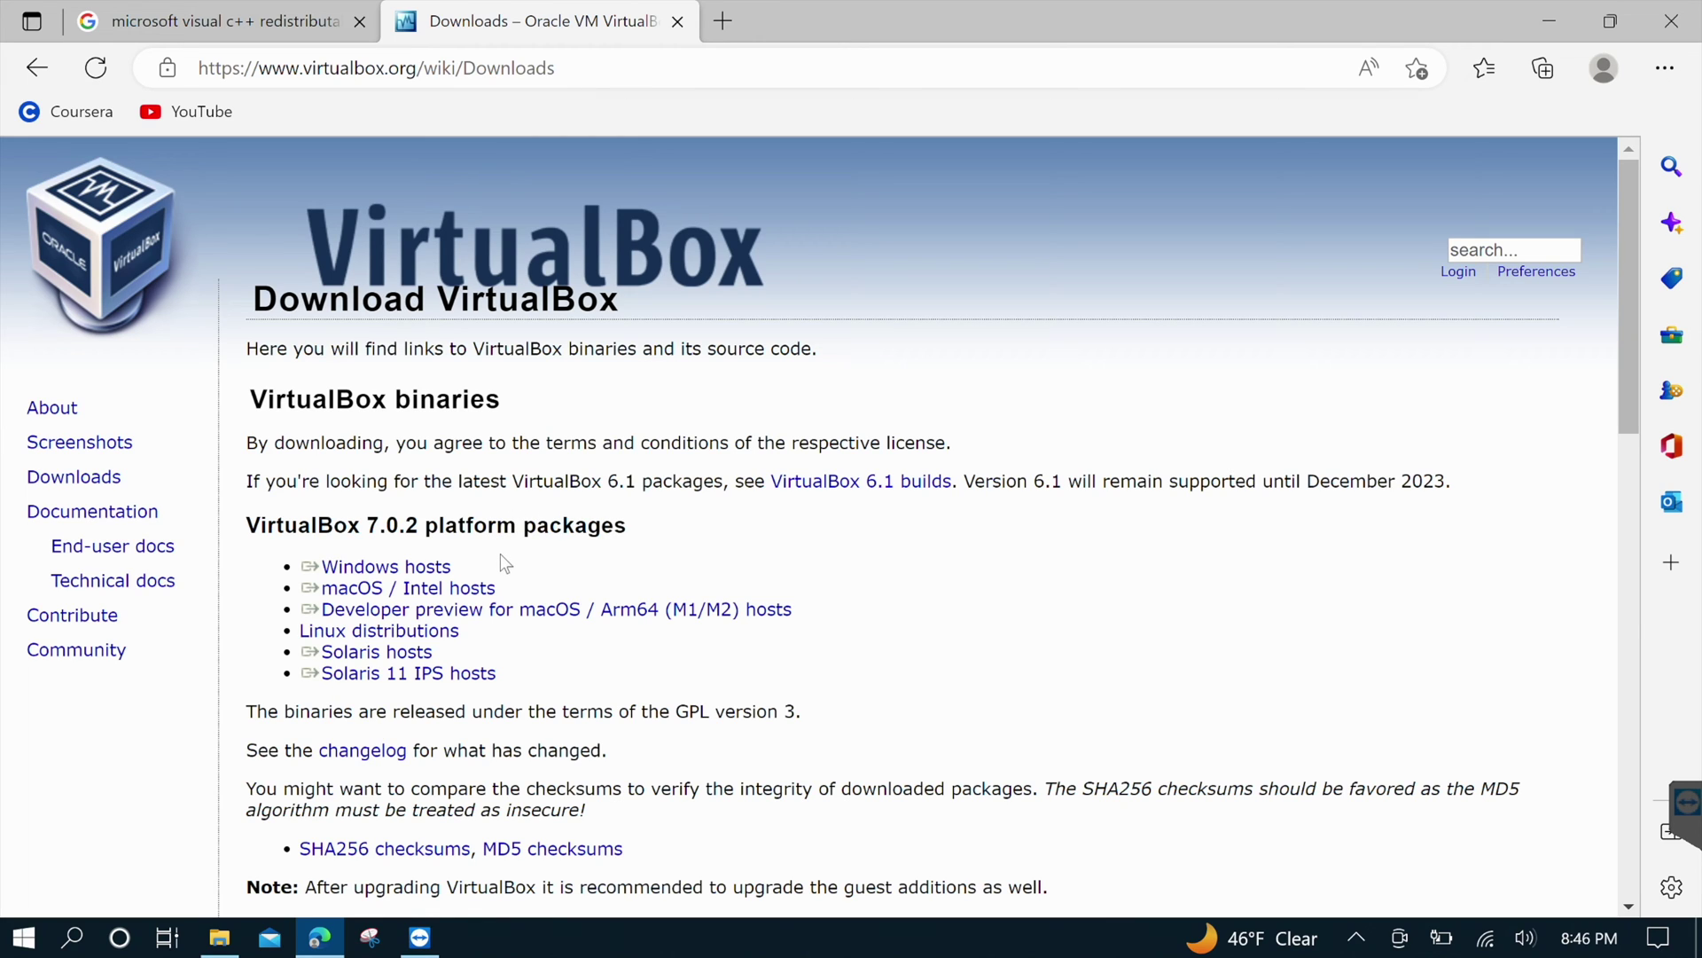
{"action": "triple_click", "coordinate": [366, 572]}
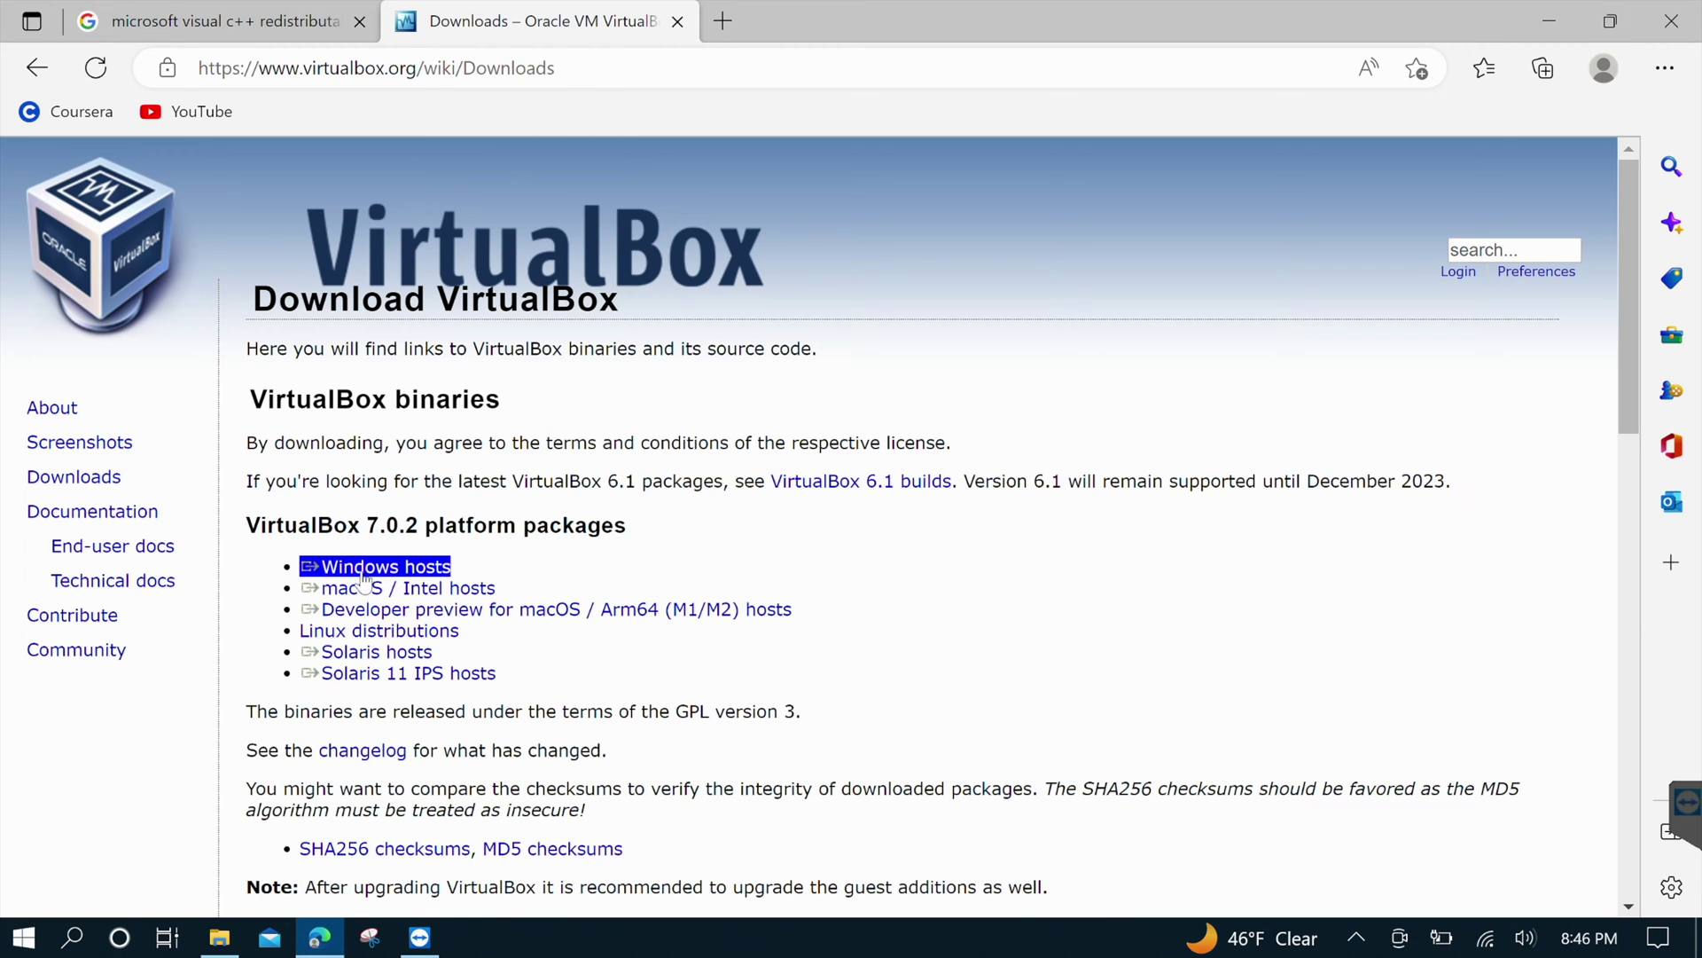
{"action": "left_click", "coordinate": [351, 575]}
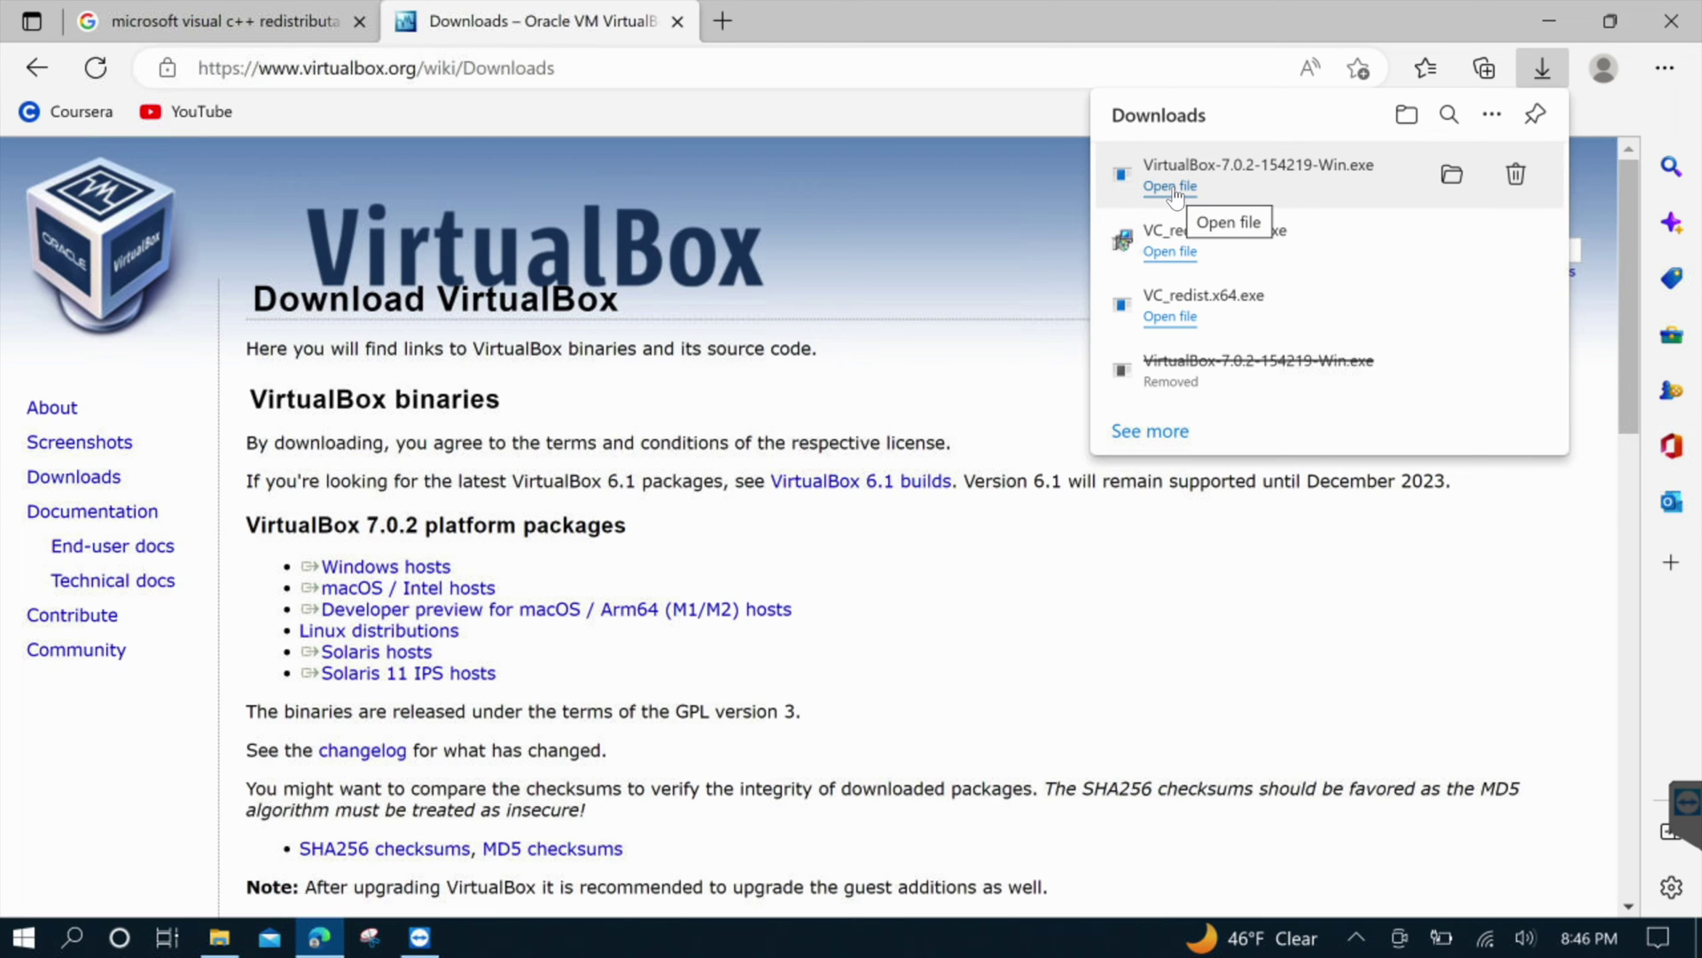
Run the VirtualBox 7.0.2 installer with default features, accept the warnings, and launch it
{"action": "left_click", "coordinate": [1175, 188]}
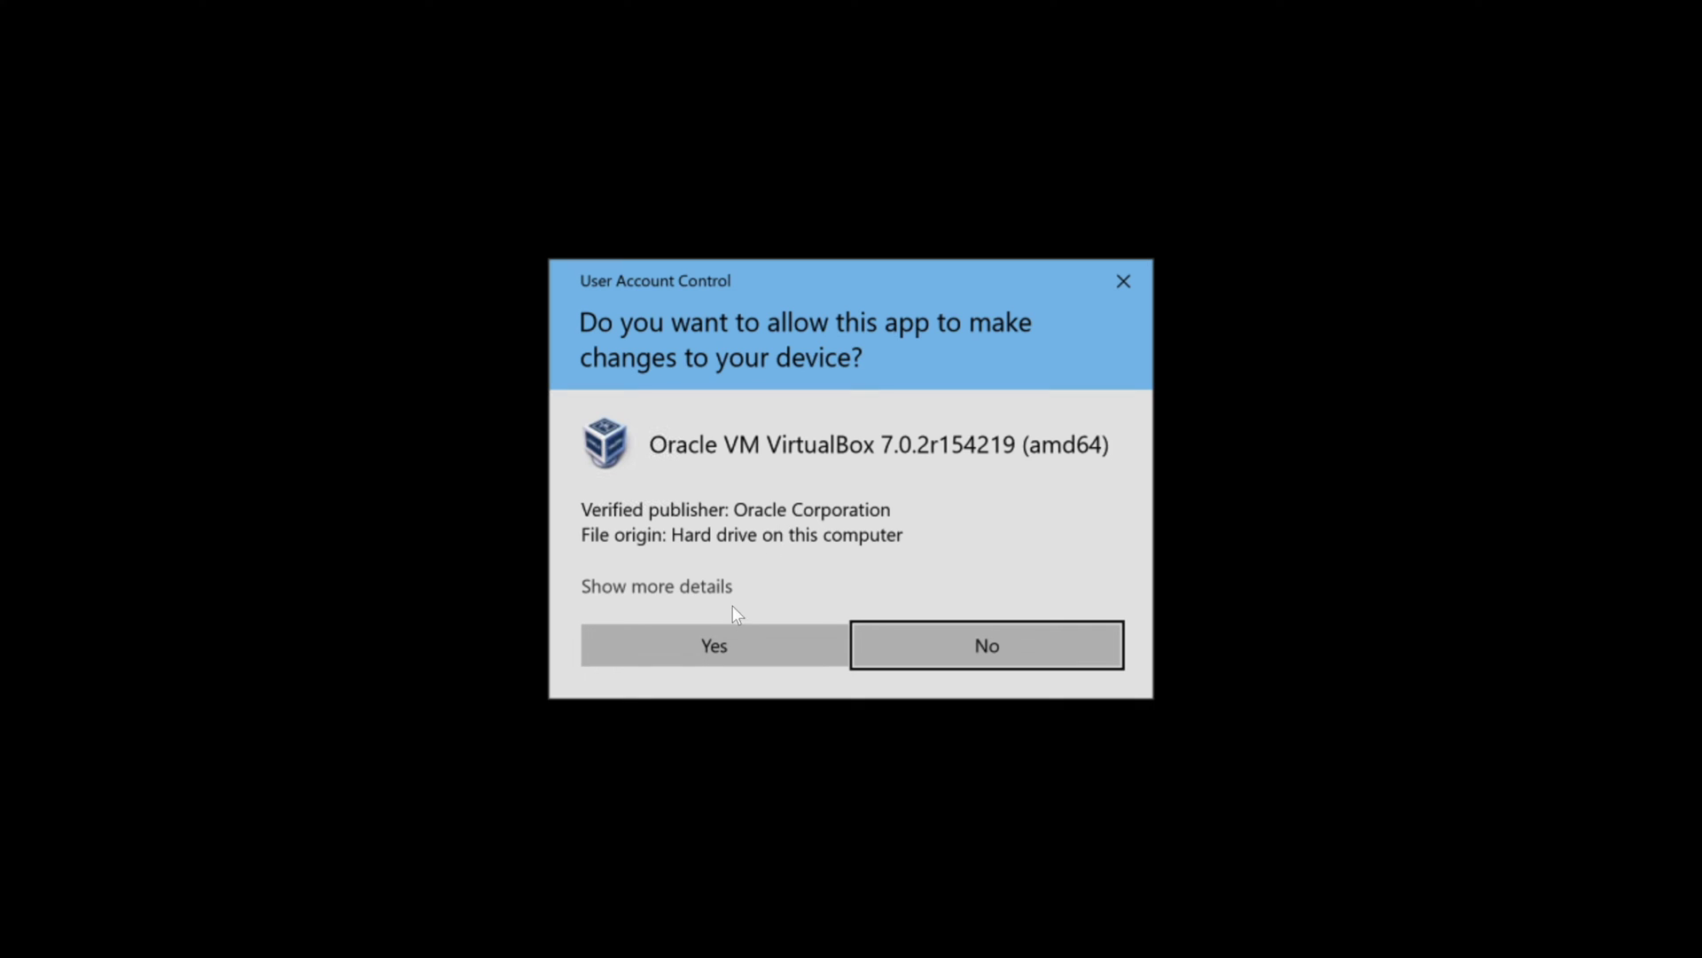
{"action": "left_click", "coordinate": [726, 640]}
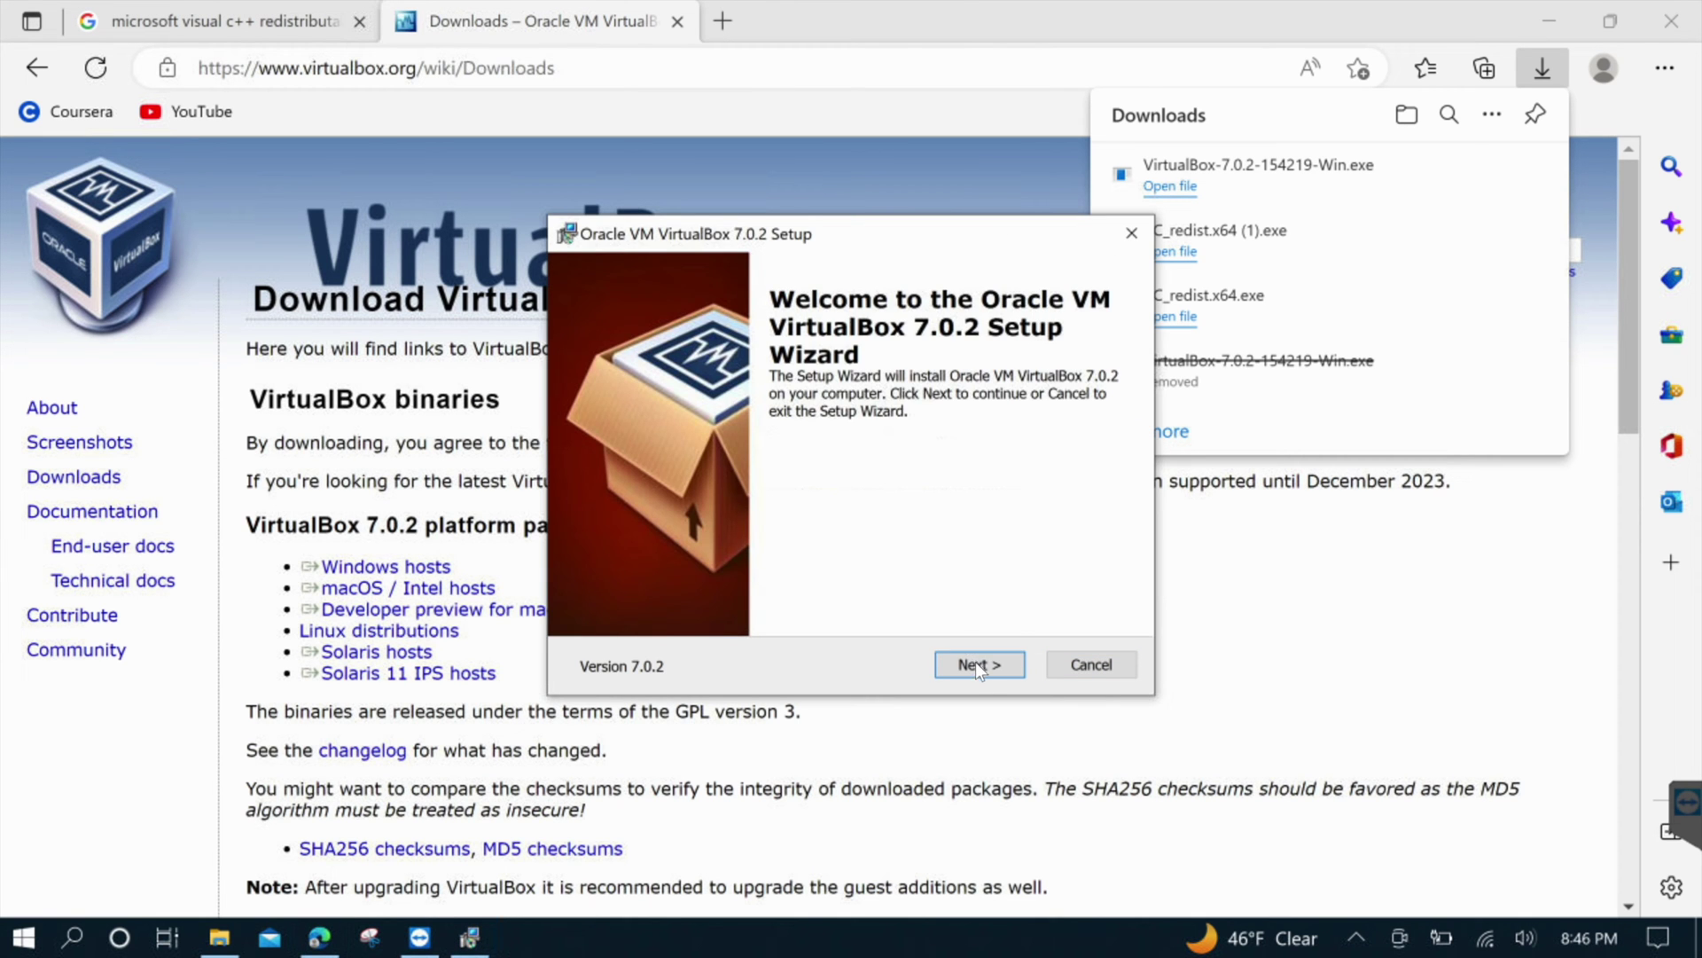
{"action": "left_click", "coordinate": [975, 665]}
{"action": "left_click", "coordinate": [976, 665]}
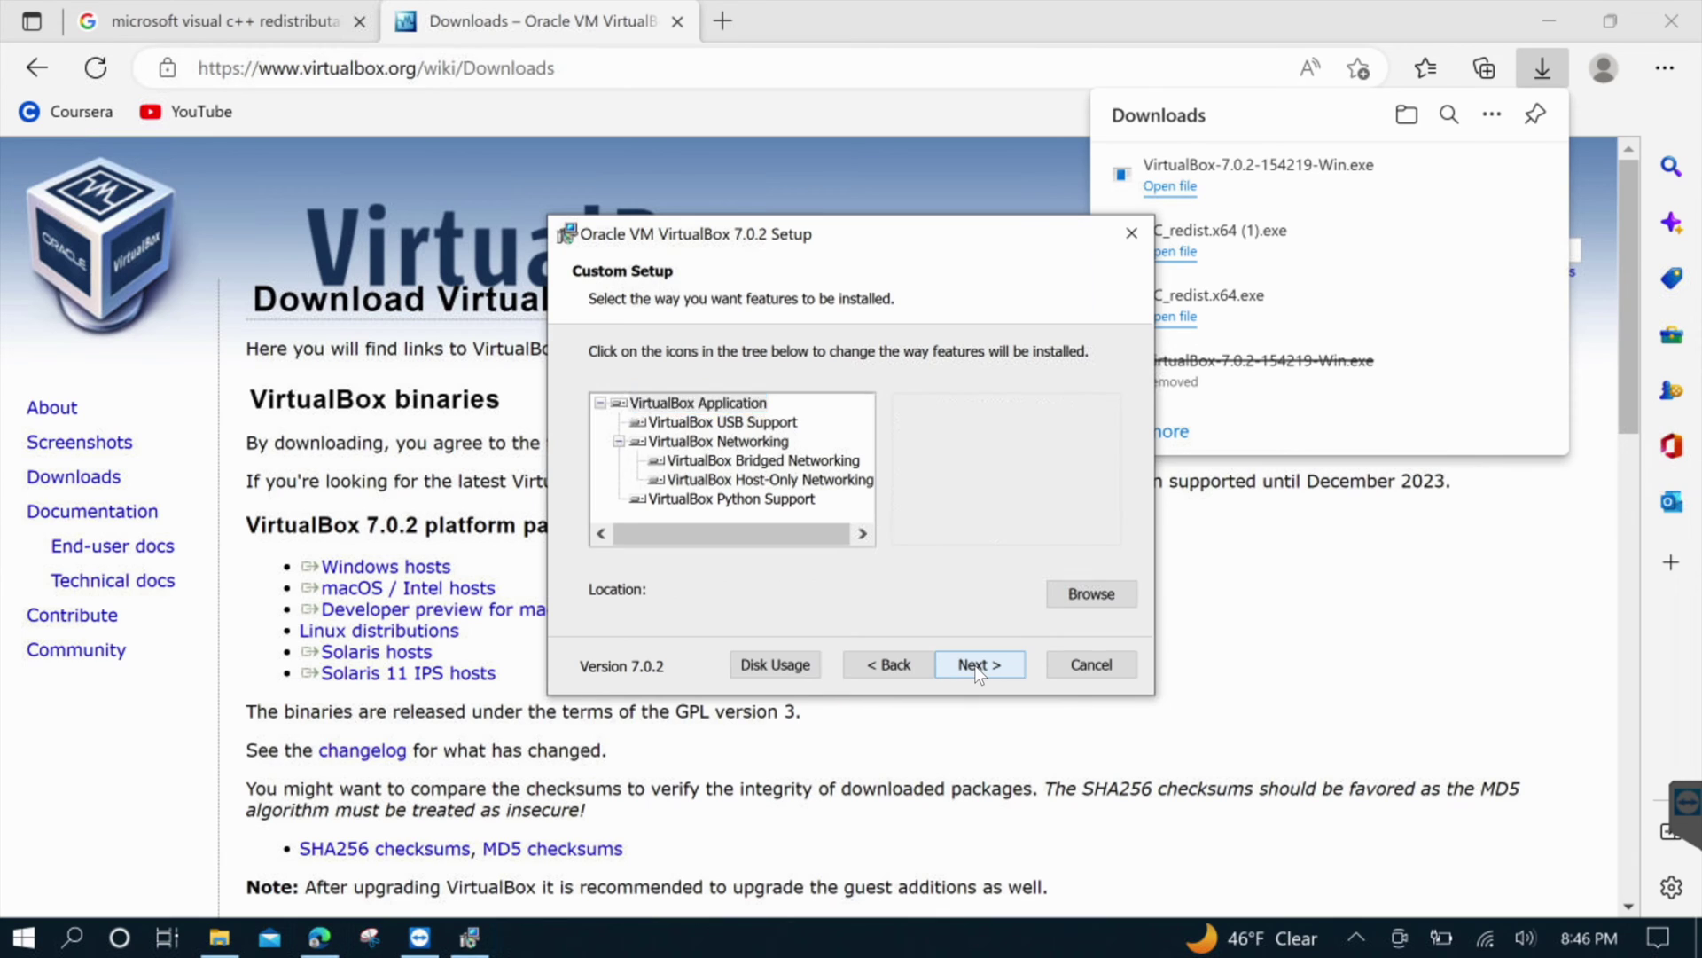
{"action": "left_click", "coordinate": [975, 665]}
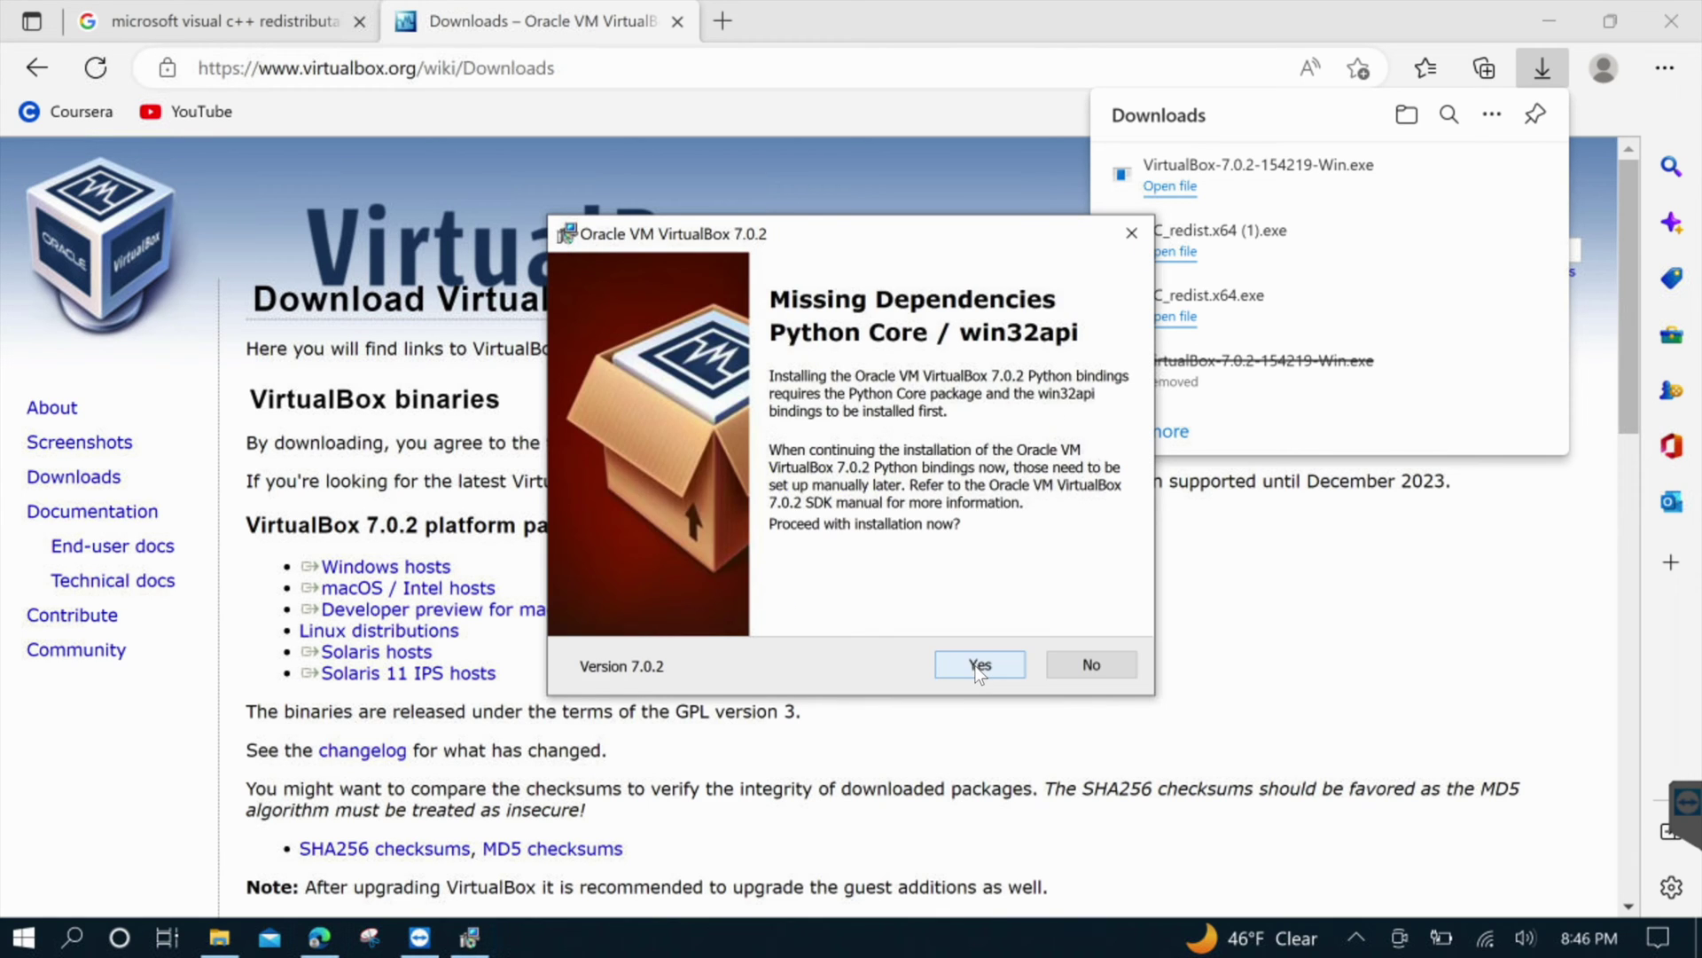
{"action": "left_click", "coordinate": [976, 665]}
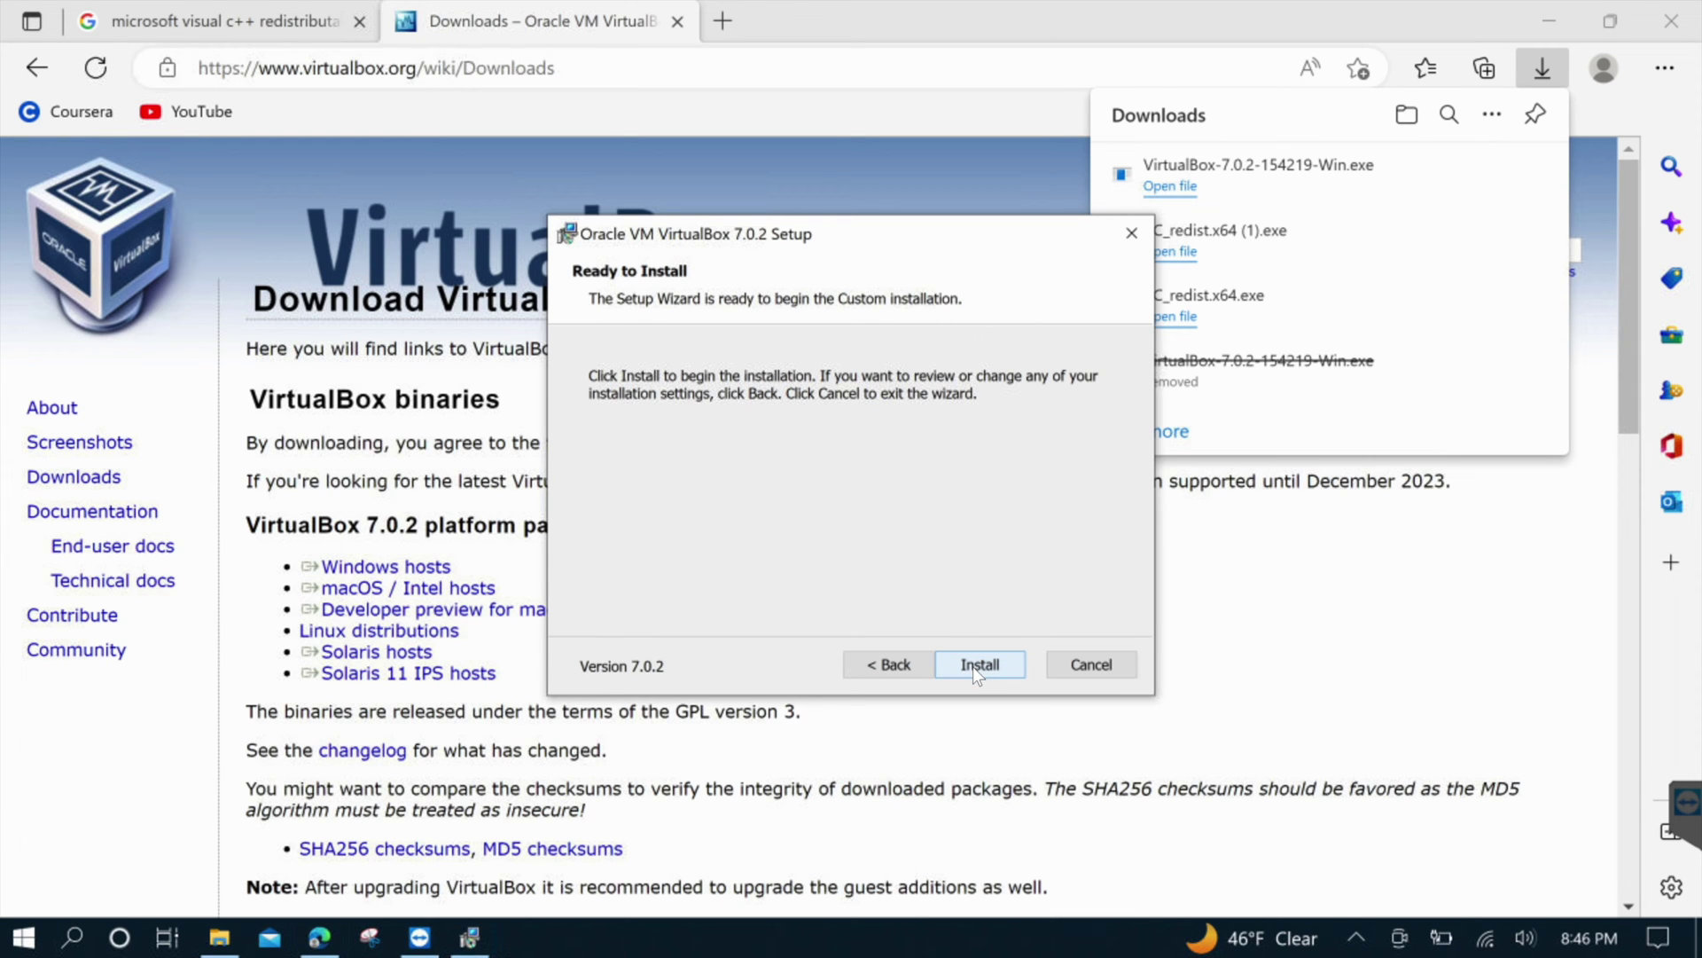
{"action": "left_click", "coordinate": [974, 667]}
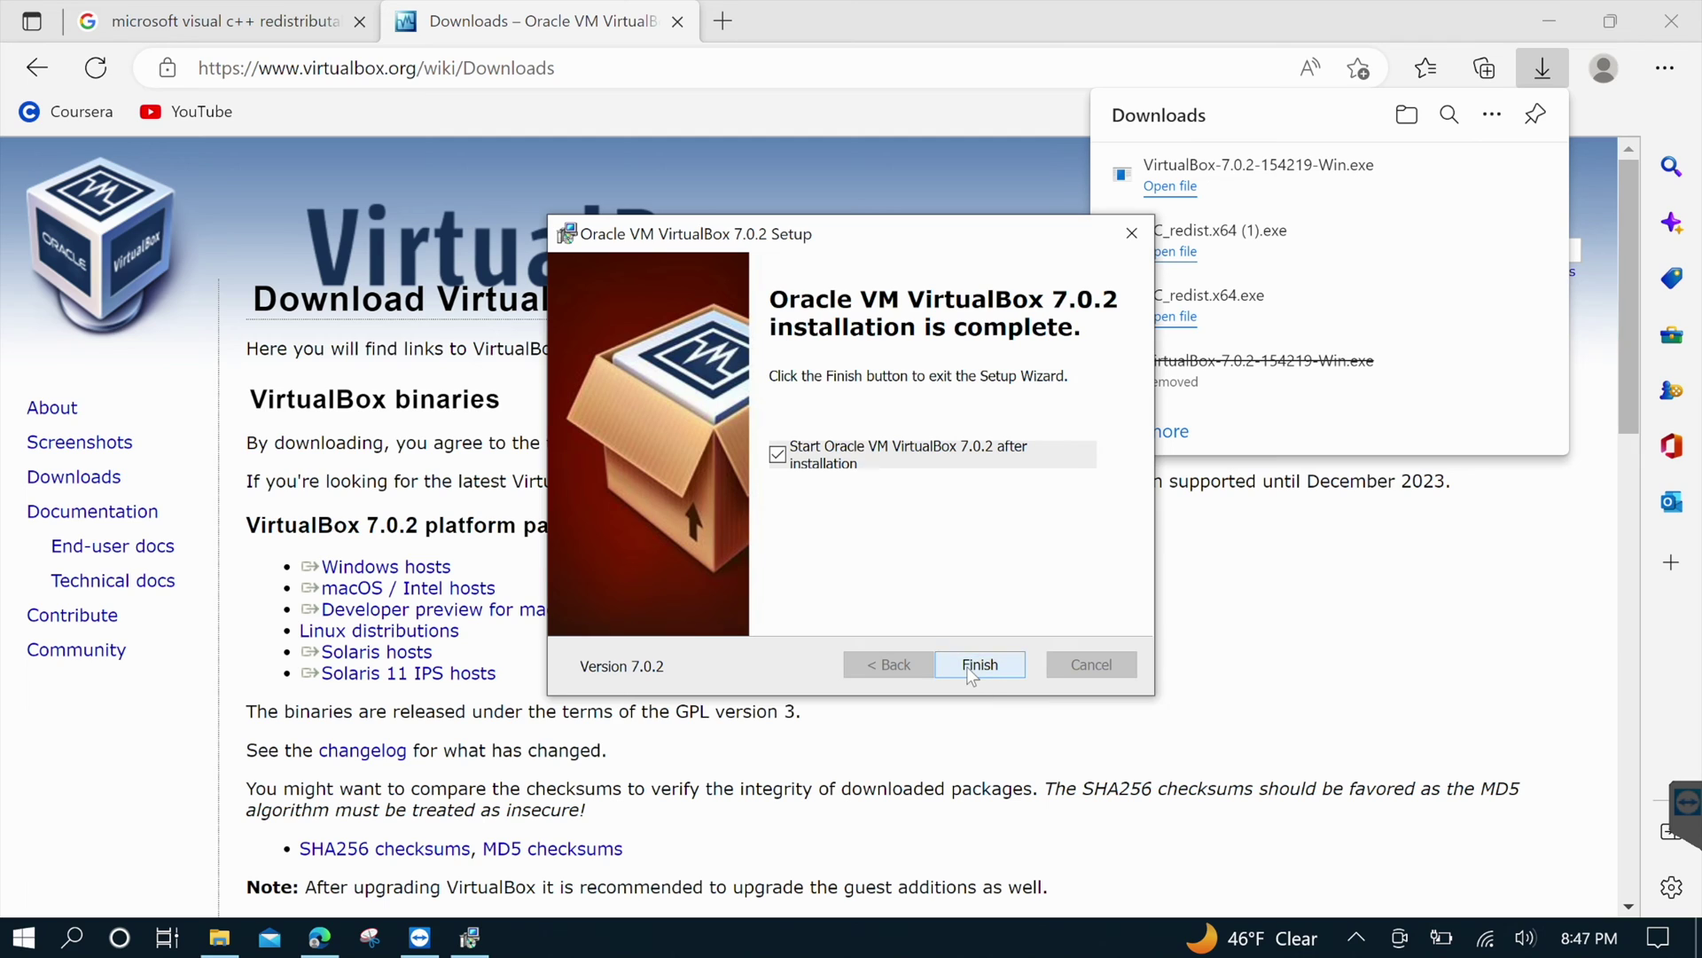
{"action": "left_click", "coordinate": [972, 676]}
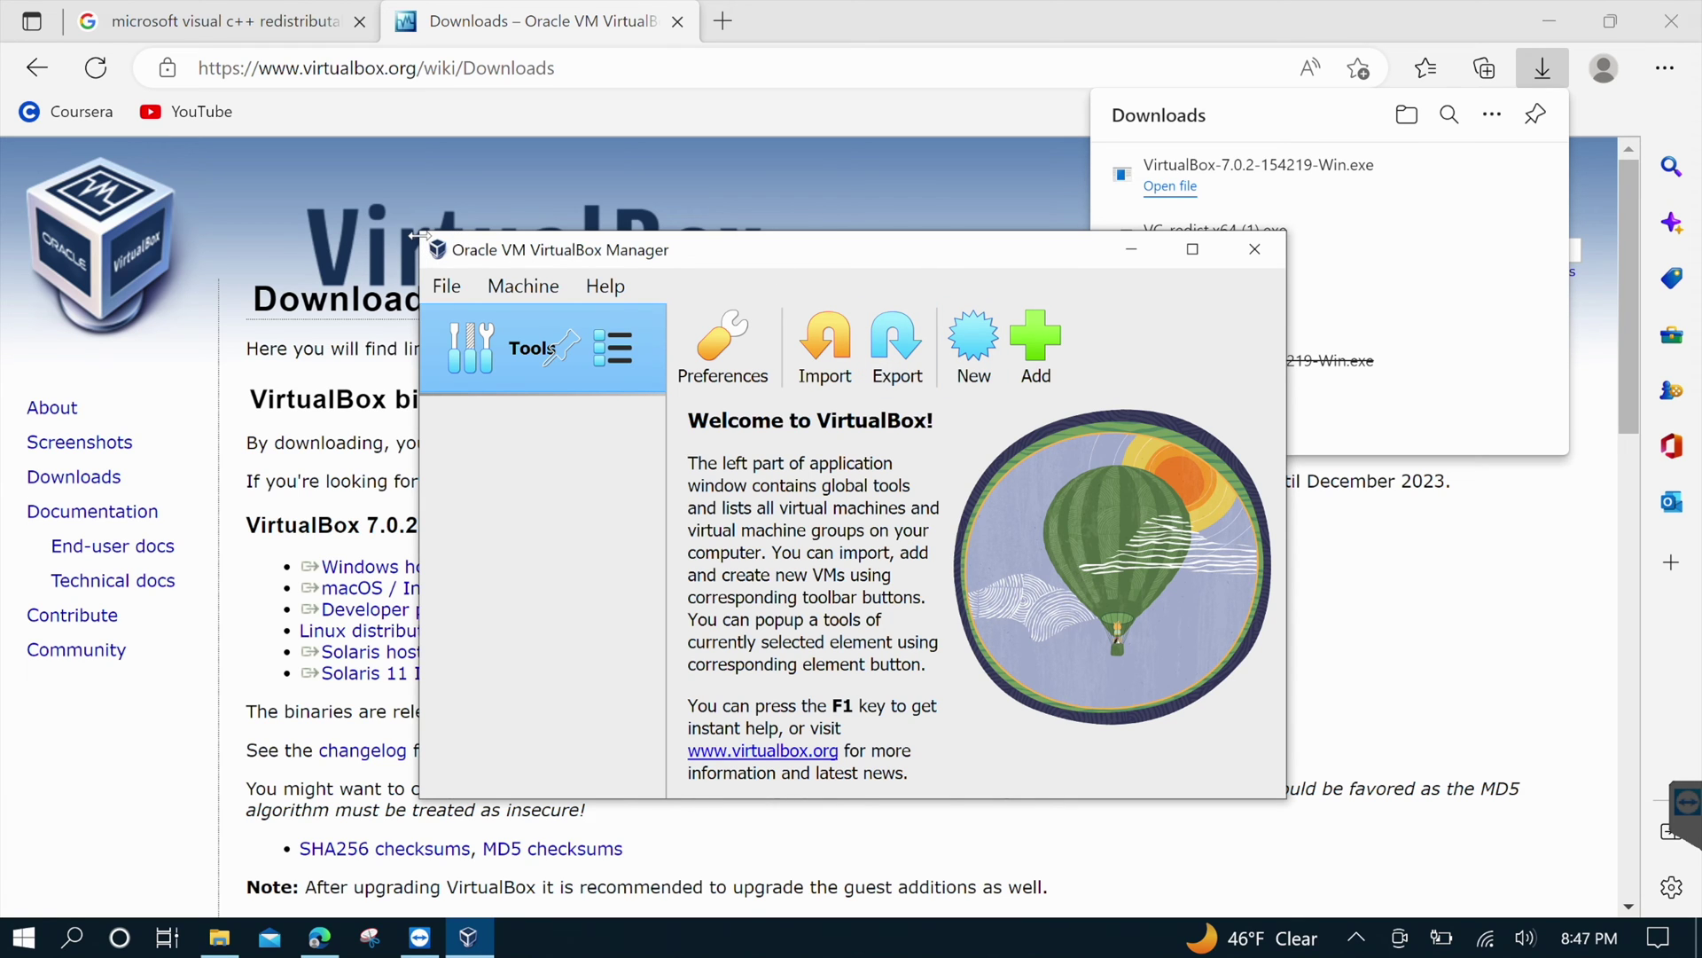
Enlarge the VirtualBox Manager window by dragging its corner, then close it
{"action": "left_click_drag", "start_coordinate": [419, 233], "coordinate": [291, 51]}
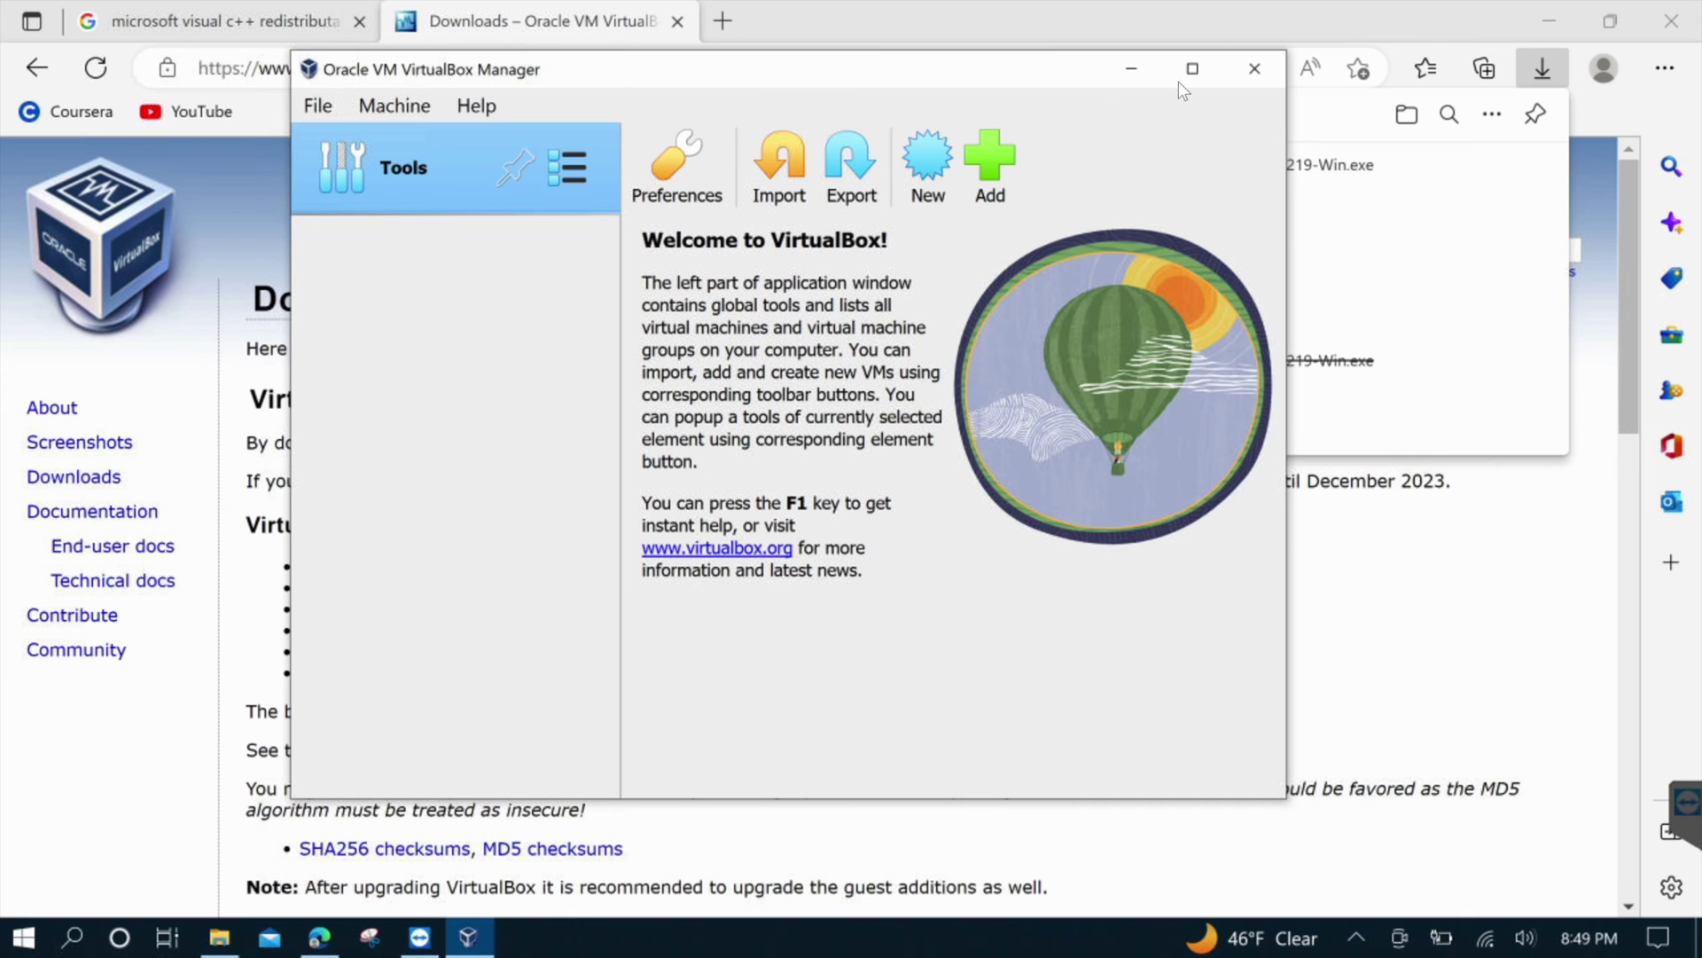
{"action": "left_click", "coordinate": [1255, 71]}
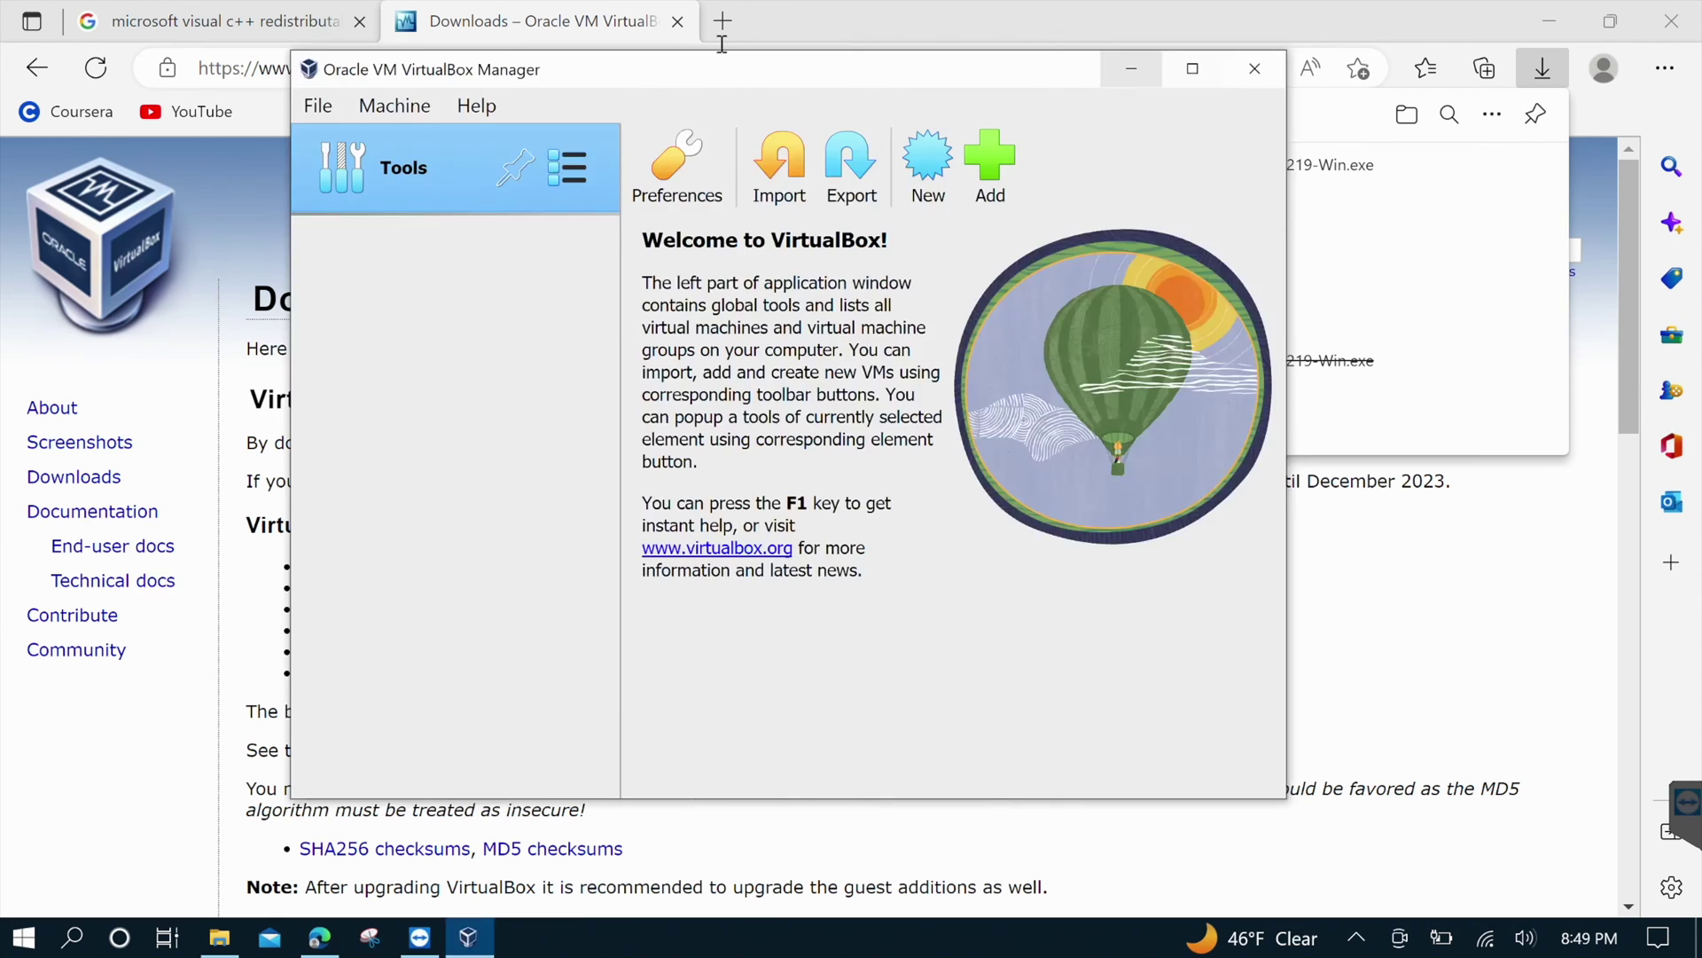
{"action": "left_click", "coordinate": [1255, 71]}
Search for 'ubuntu desktop download' in a new Edge tab
{"action": "left_click", "coordinate": [727, 25]}
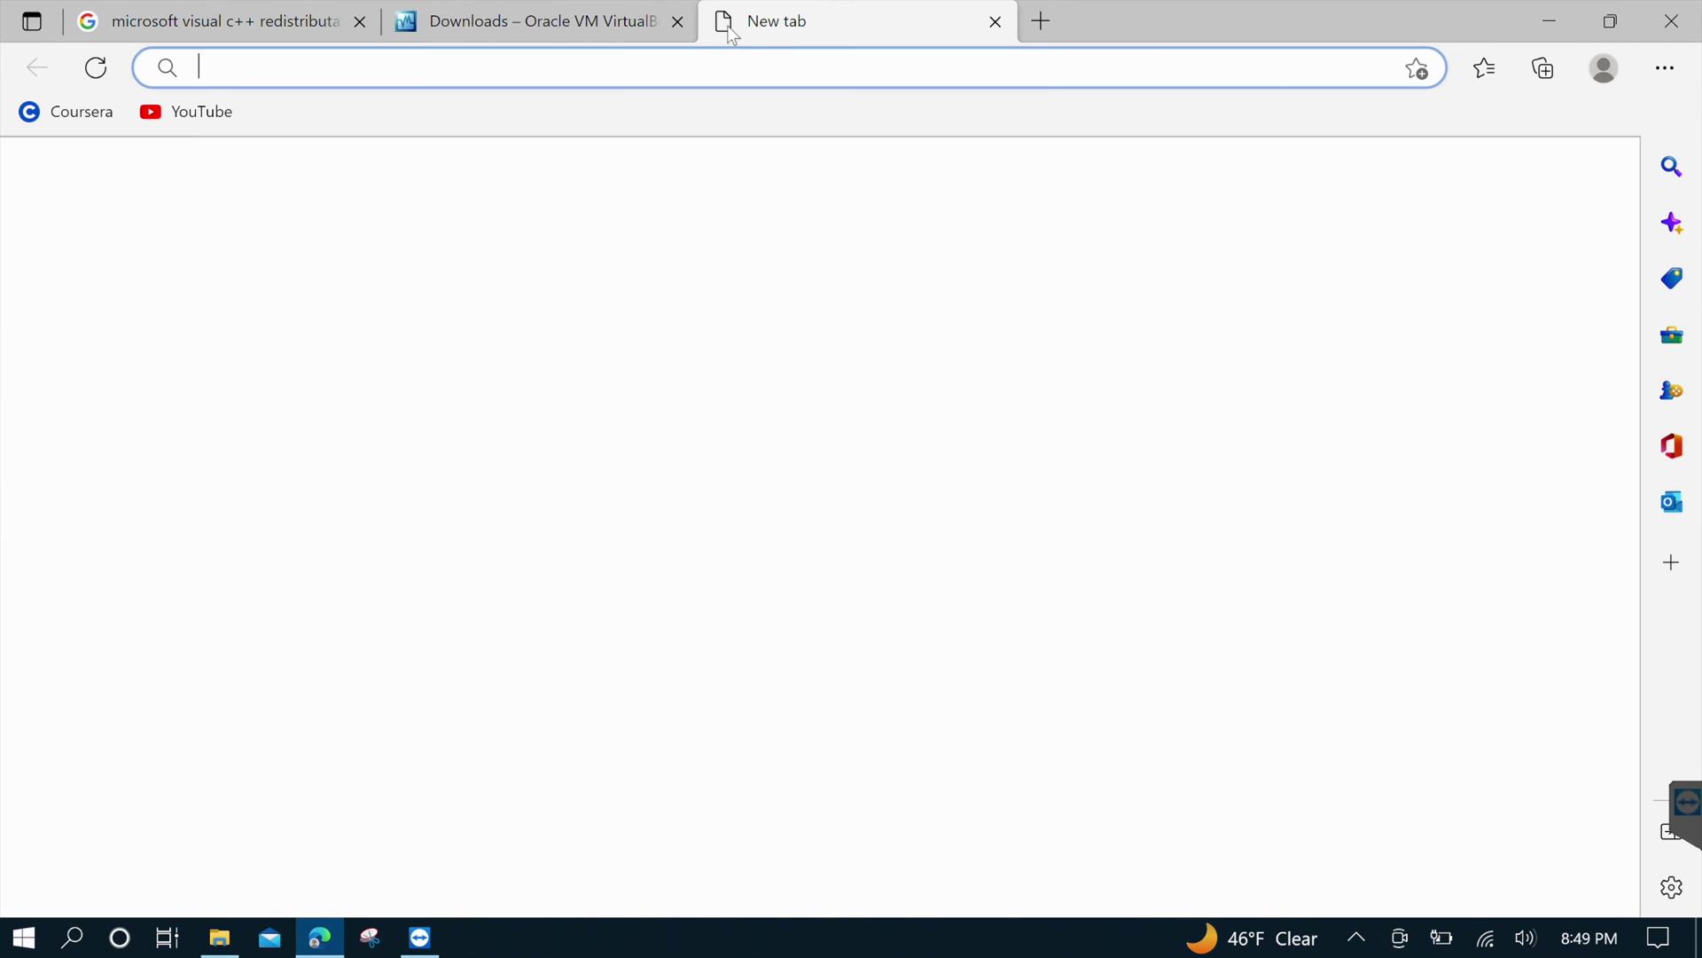
{"action": "type", "text": "ubuntu"}
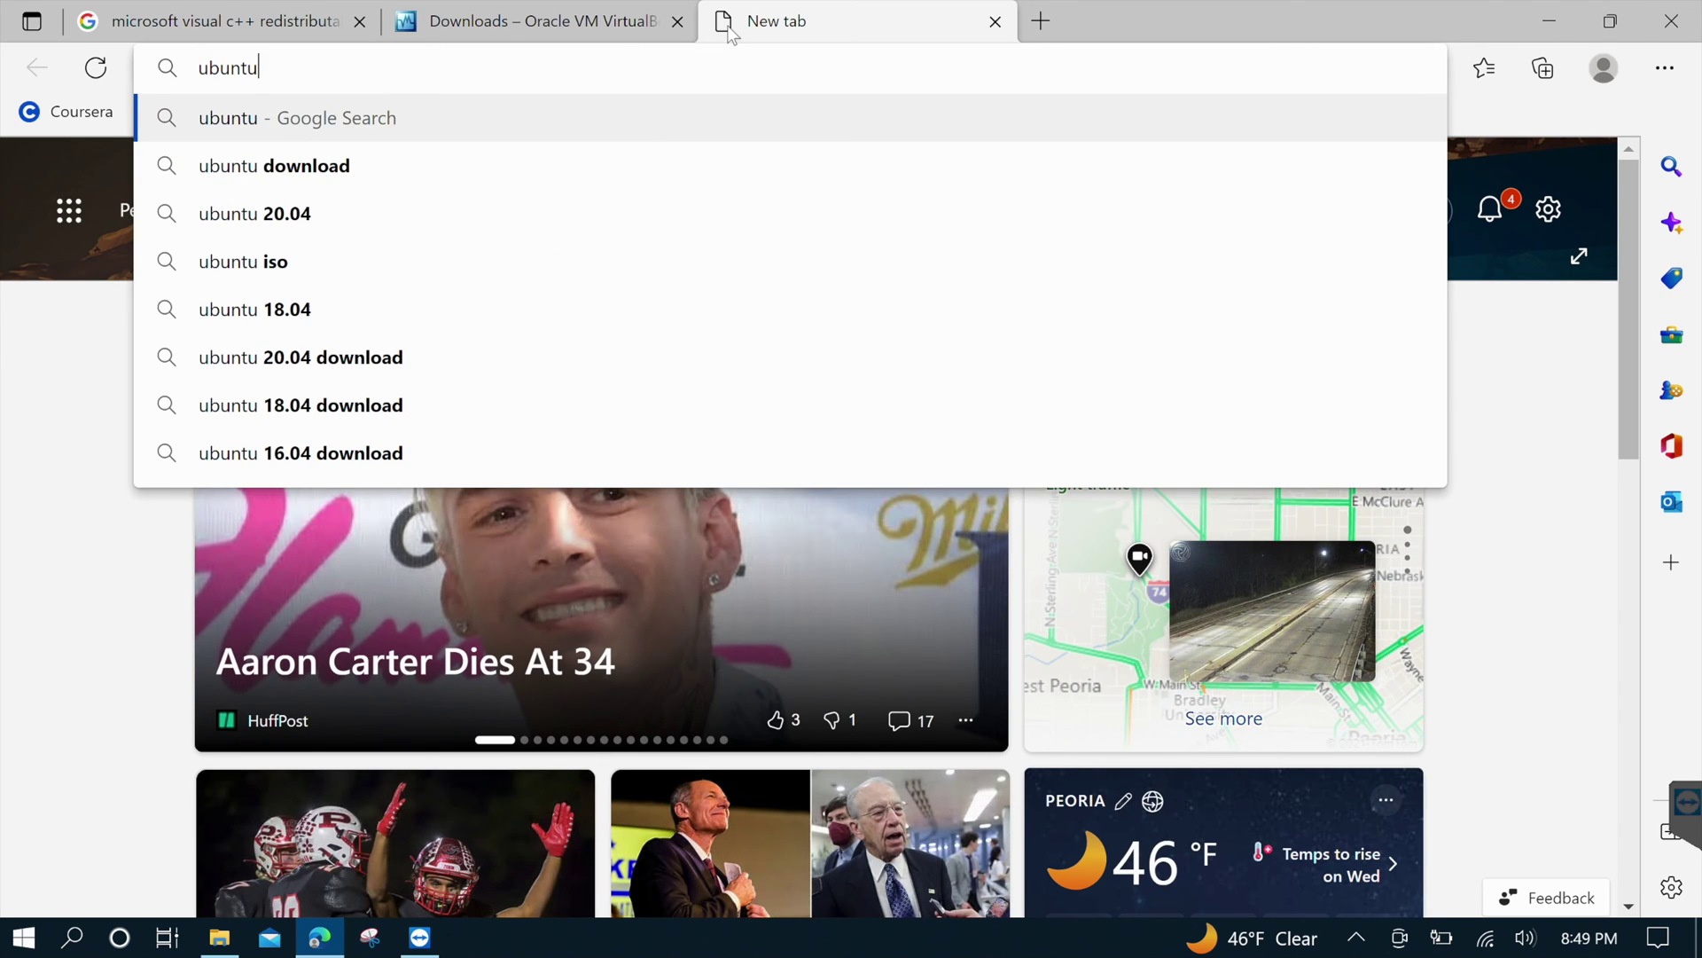
{"action": "type", "text": " desktop"}
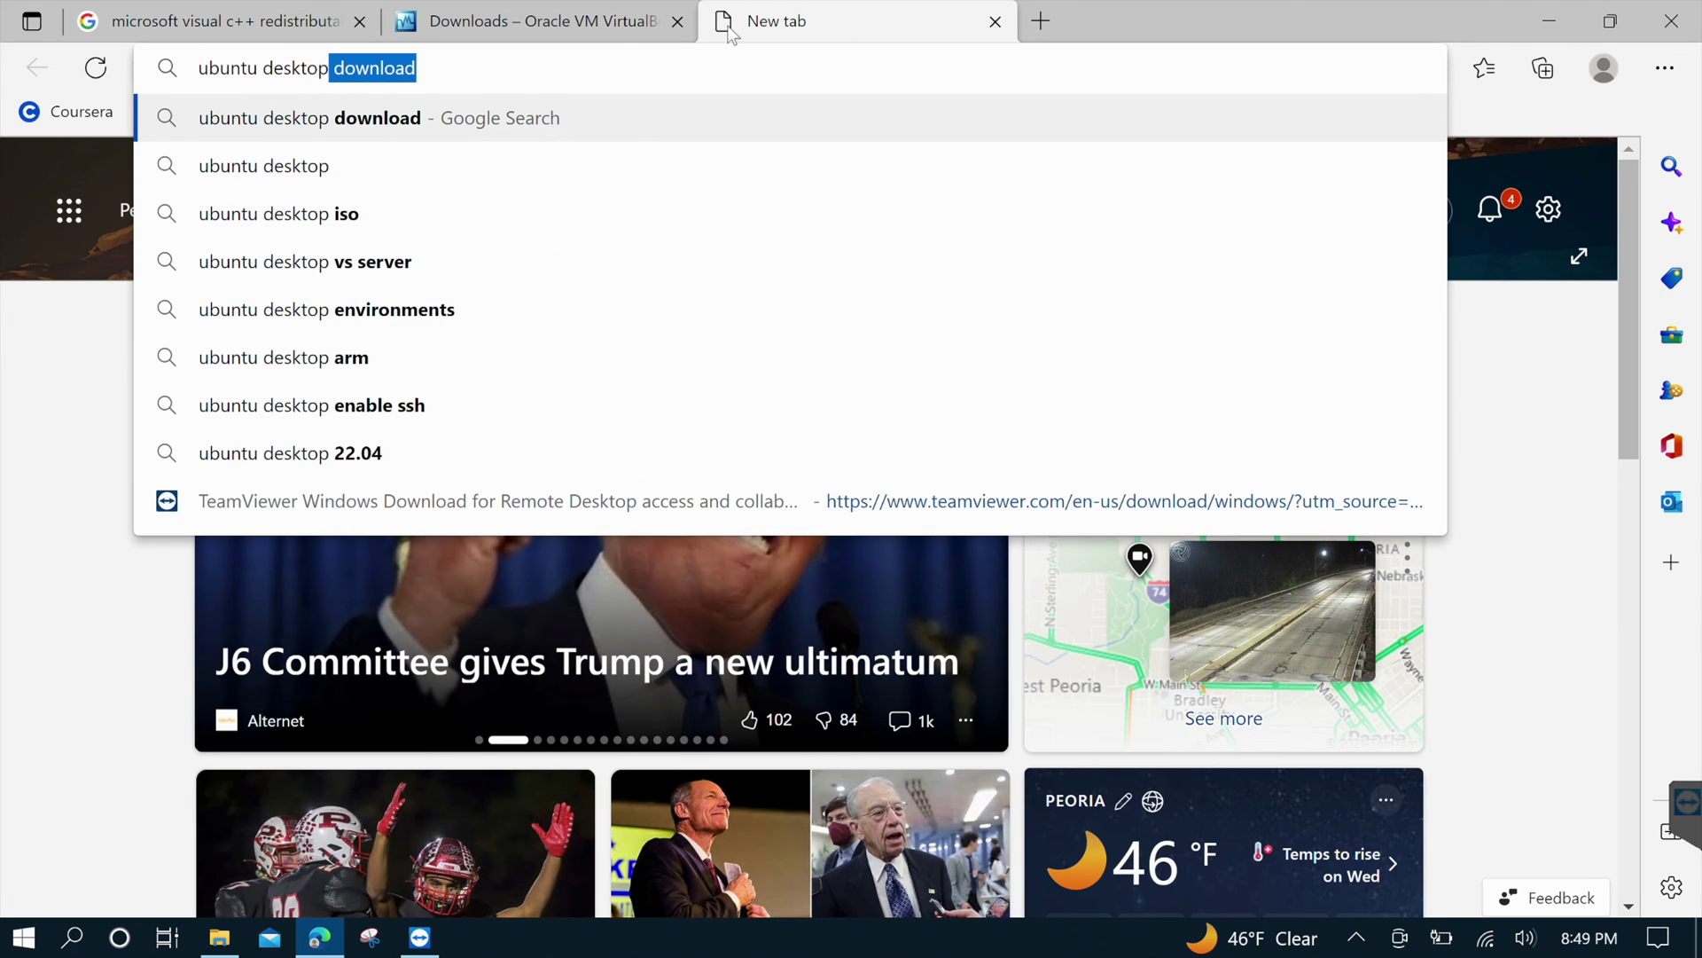
{"action": "key", "text": "Return"}
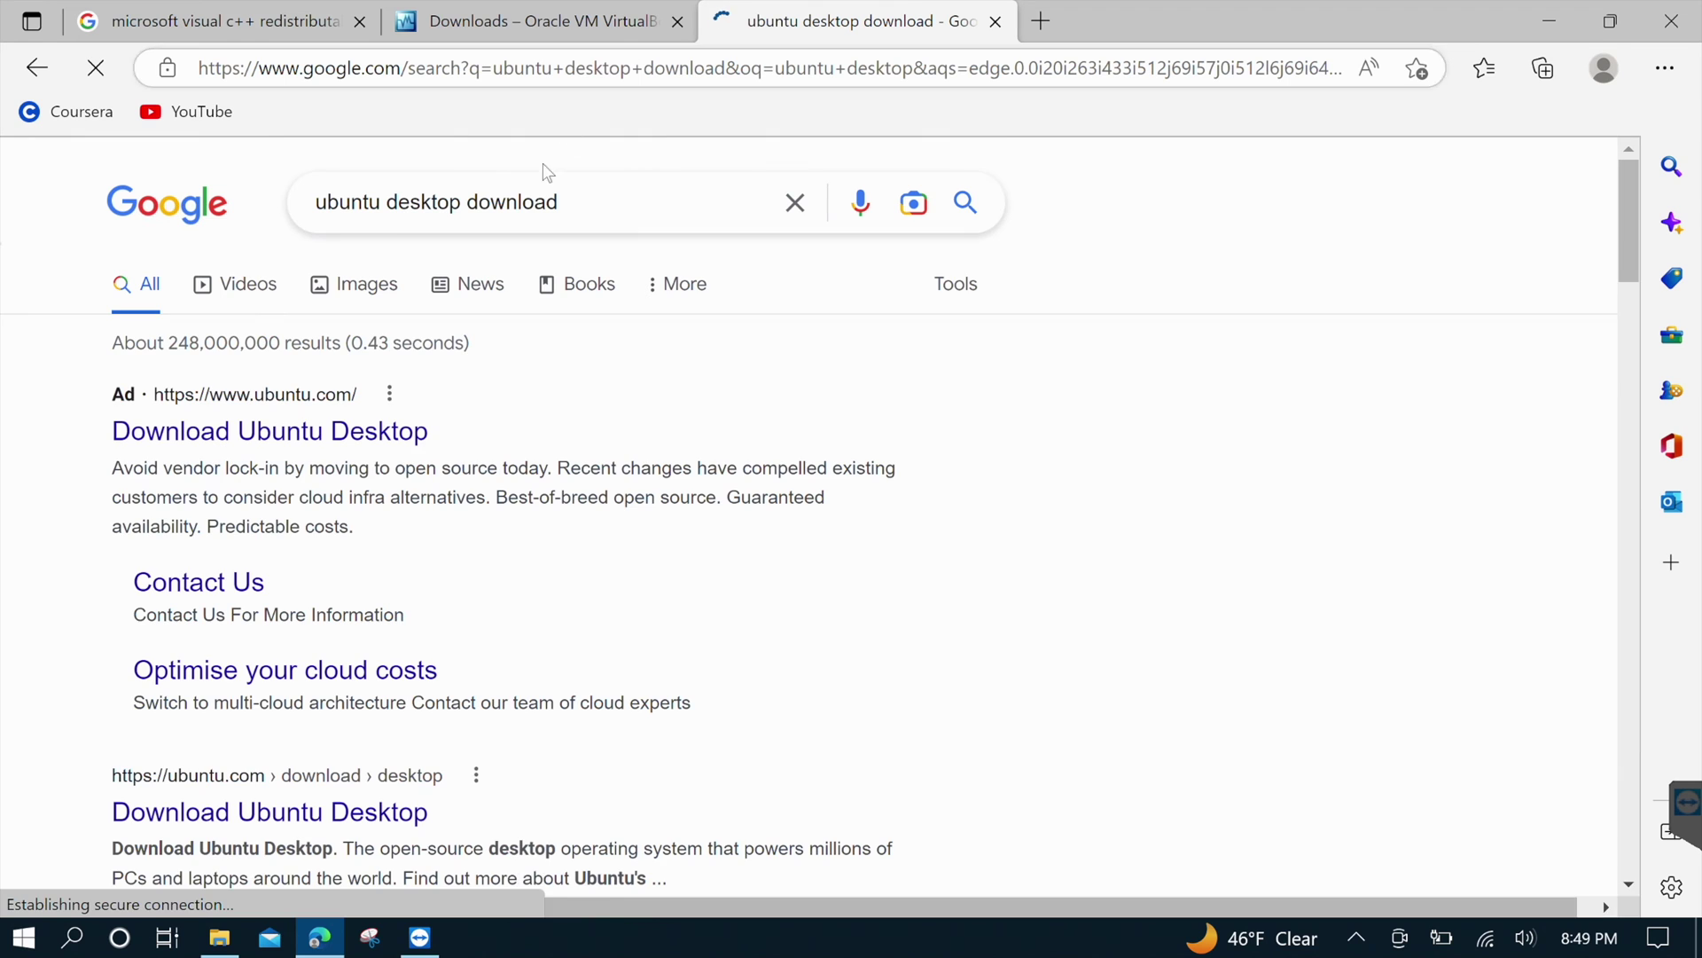
Download the Ubuntu 22.04.1 LTS desktop ISO from ubuntu.com, accepting cookies, then close Edge
{"action": "left_click", "coordinate": [247, 438]}
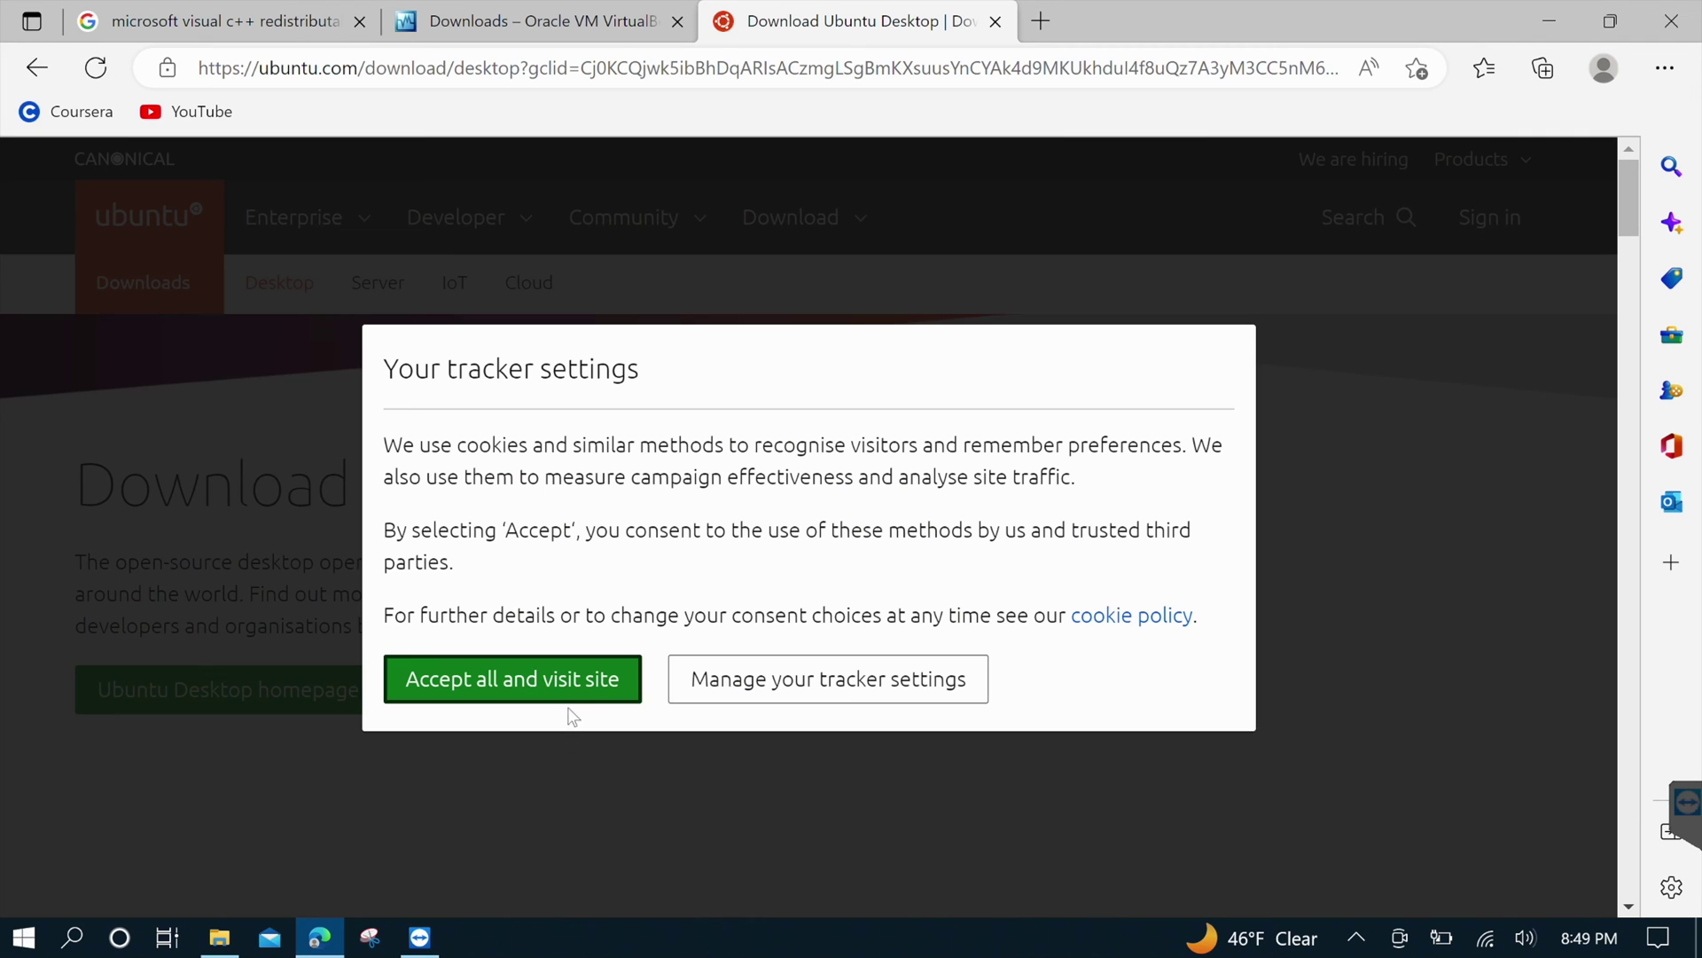
{"action": "left_click", "coordinate": [561, 688]}
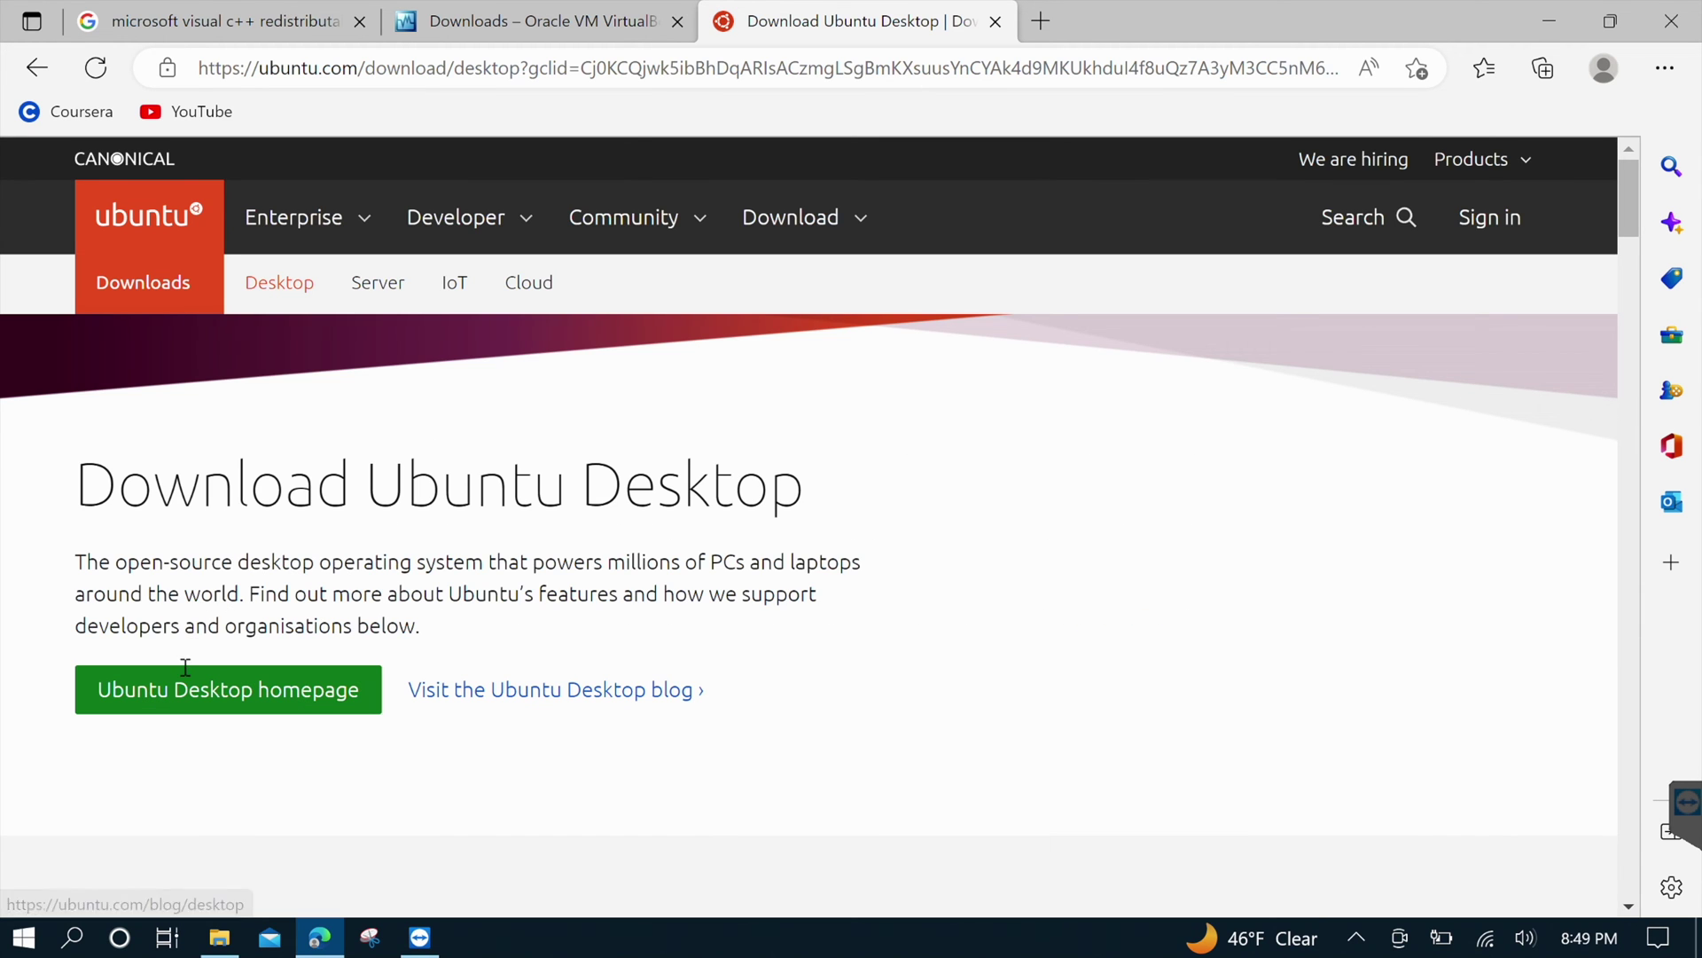
{"action": "scroll", "coordinate": [388, 599], "scroll_direction": "down", "scroll_amount": 3}
{"action": "scroll", "coordinate": [389, 599], "scroll_direction": "down", "scroll_amount": 1}
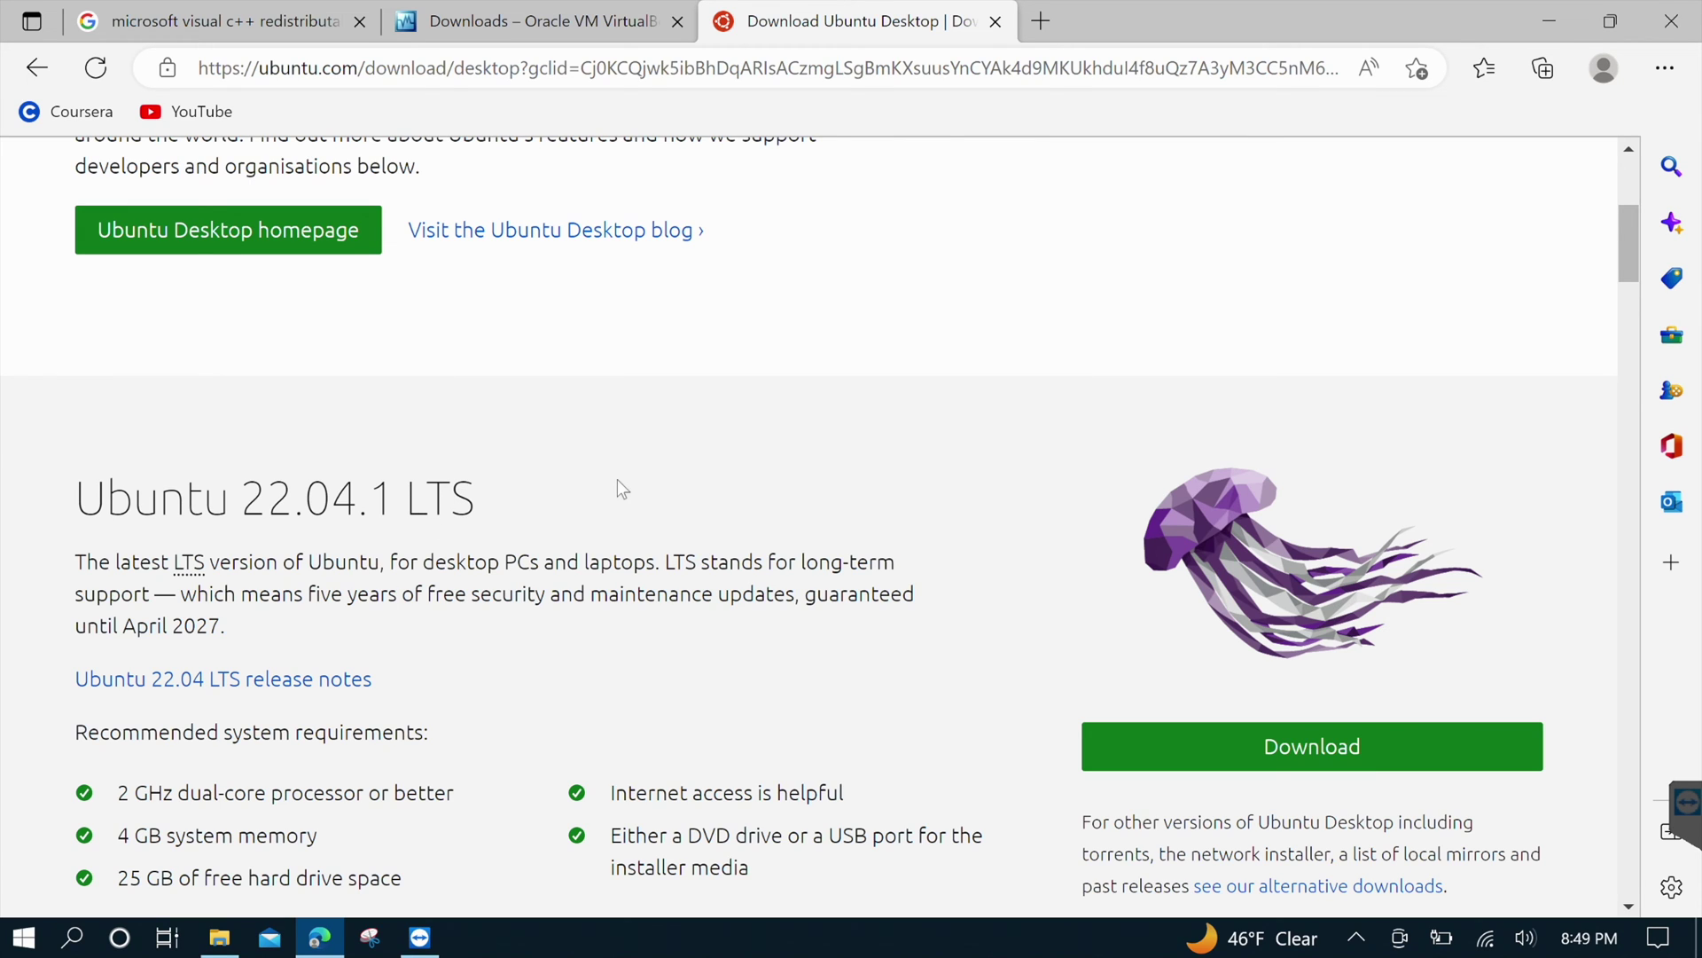
{"action": "left_click", "coordinate": [1283, 755]}
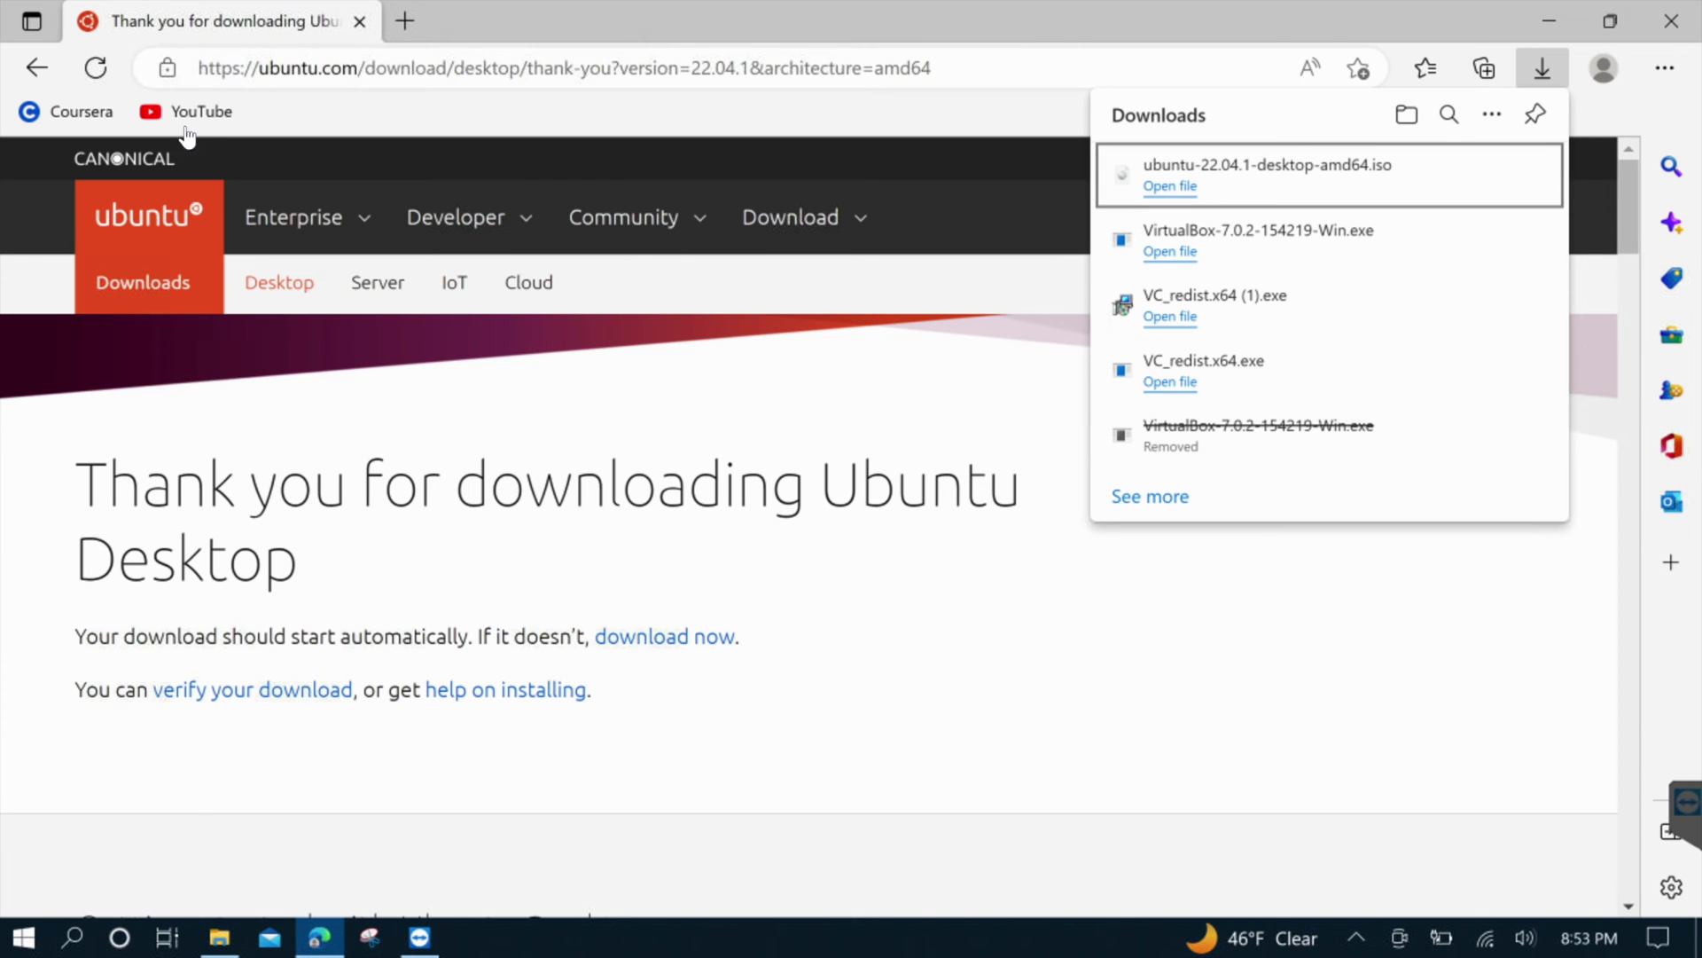
{"action": "left_click", "coordinate": [1672, 20]}
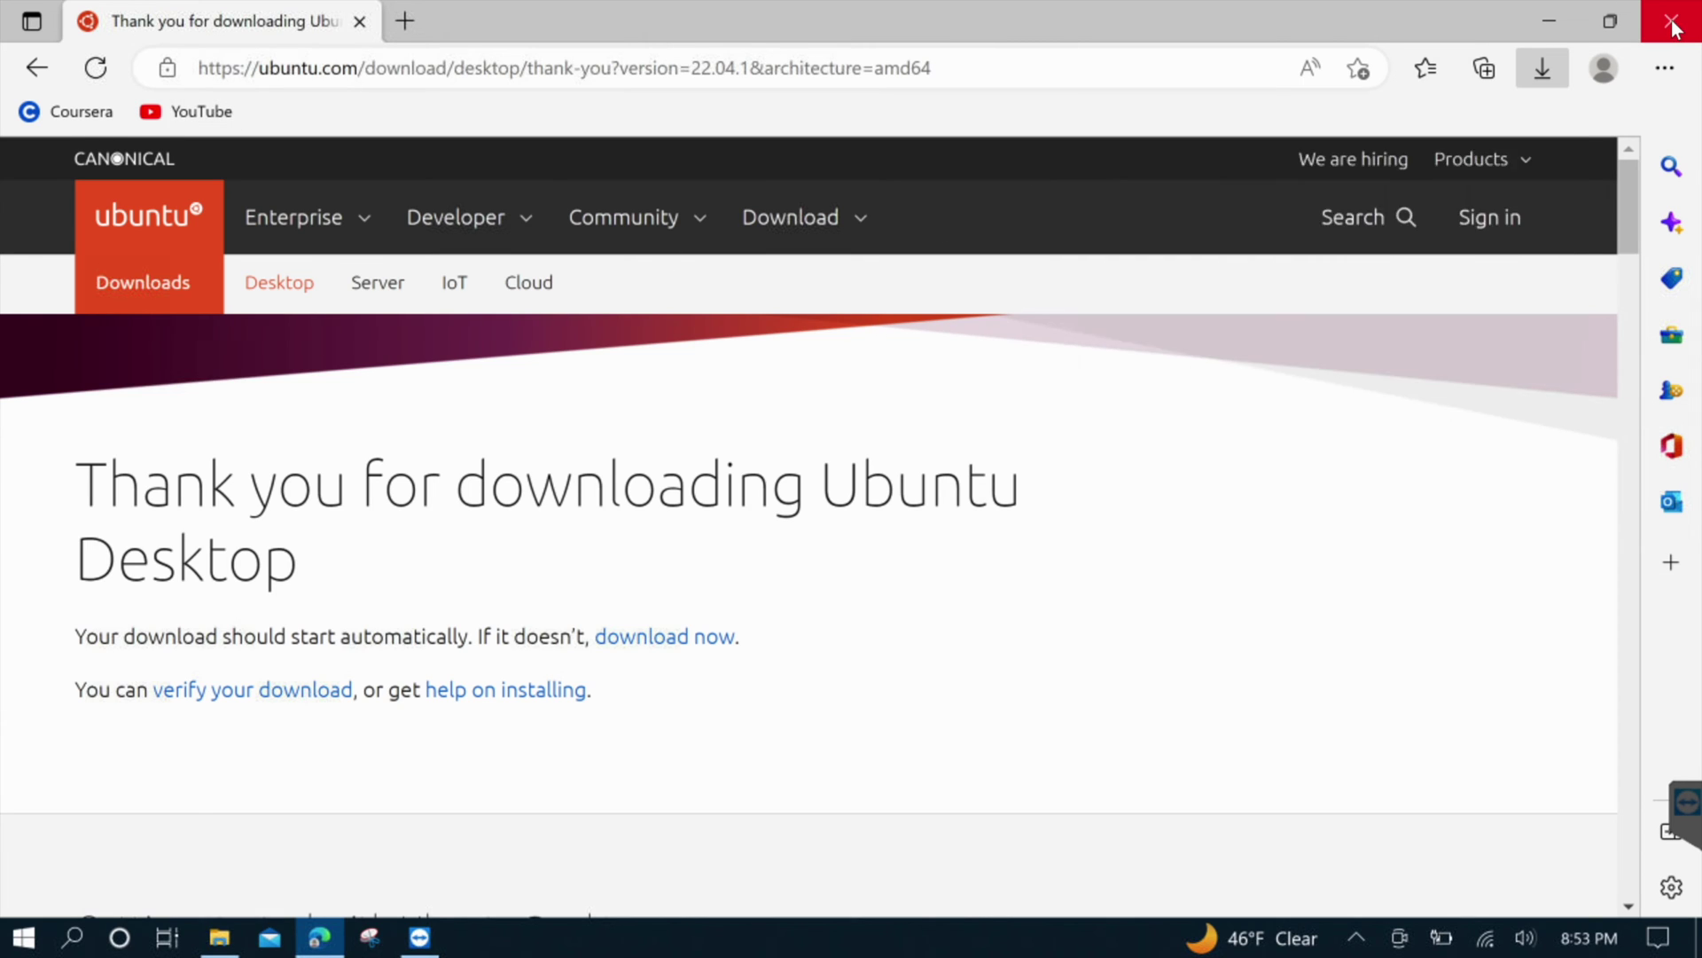
Launch VirtualBox from the Start menu and begin a new machine named 'Ubuntu22'
{"action": "left_click", "coordinate": [24, 937]}
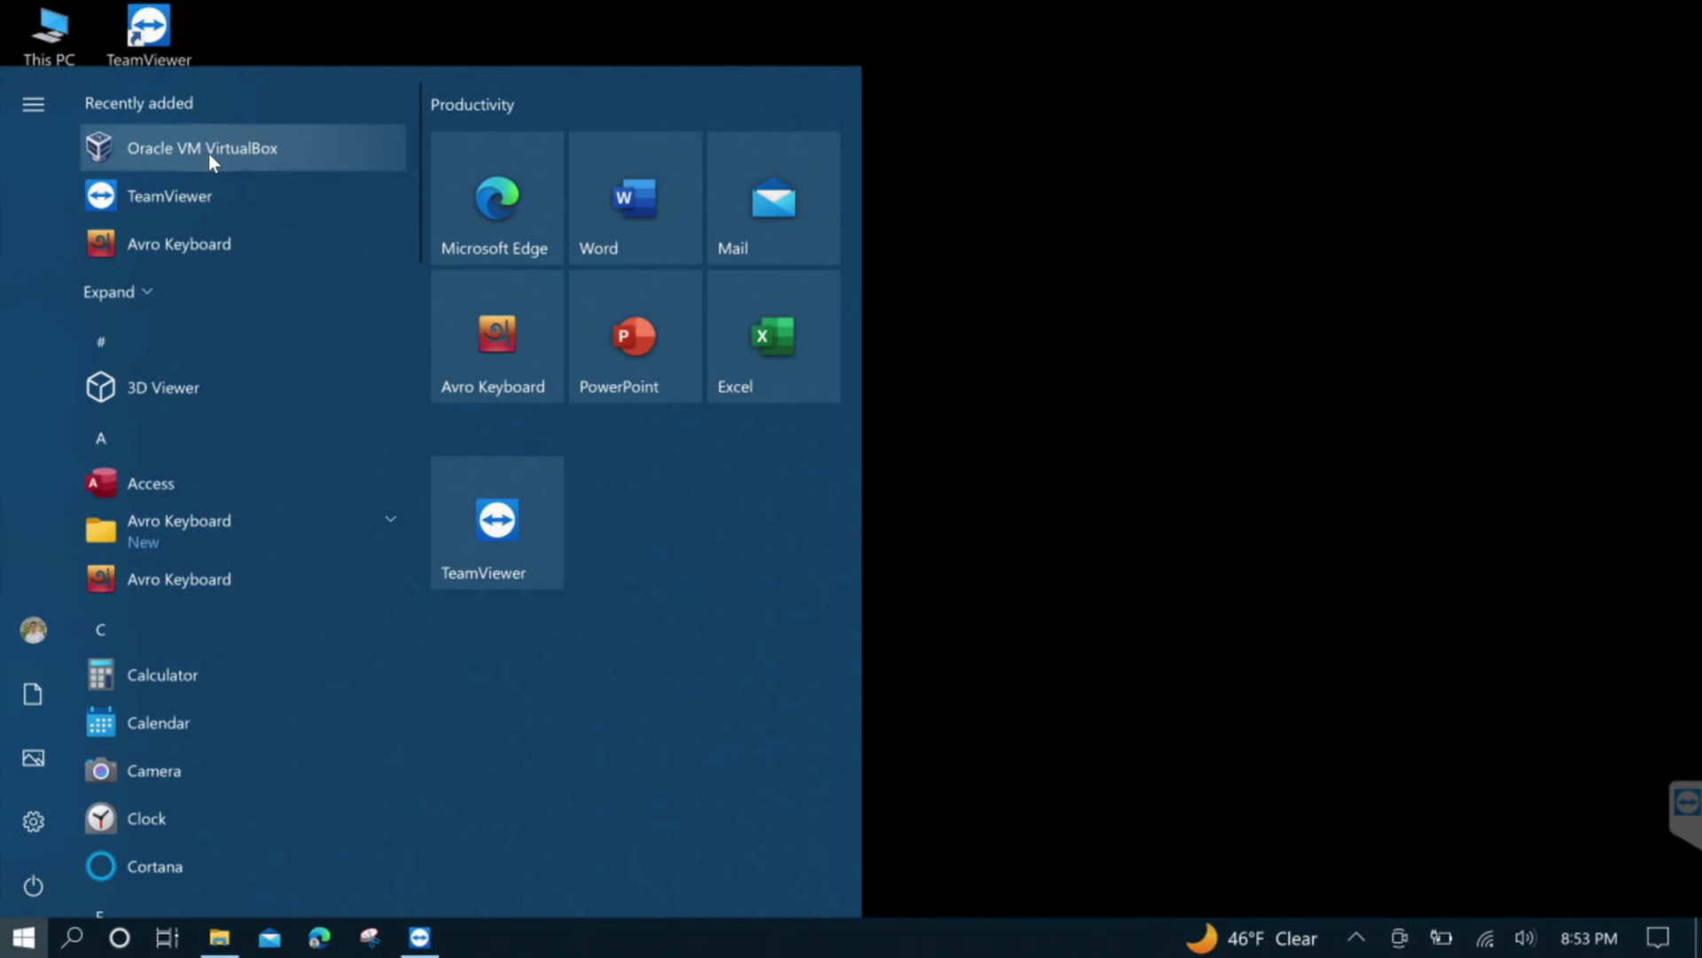
{"action": "left_click", "coordinate": [208, 151]}
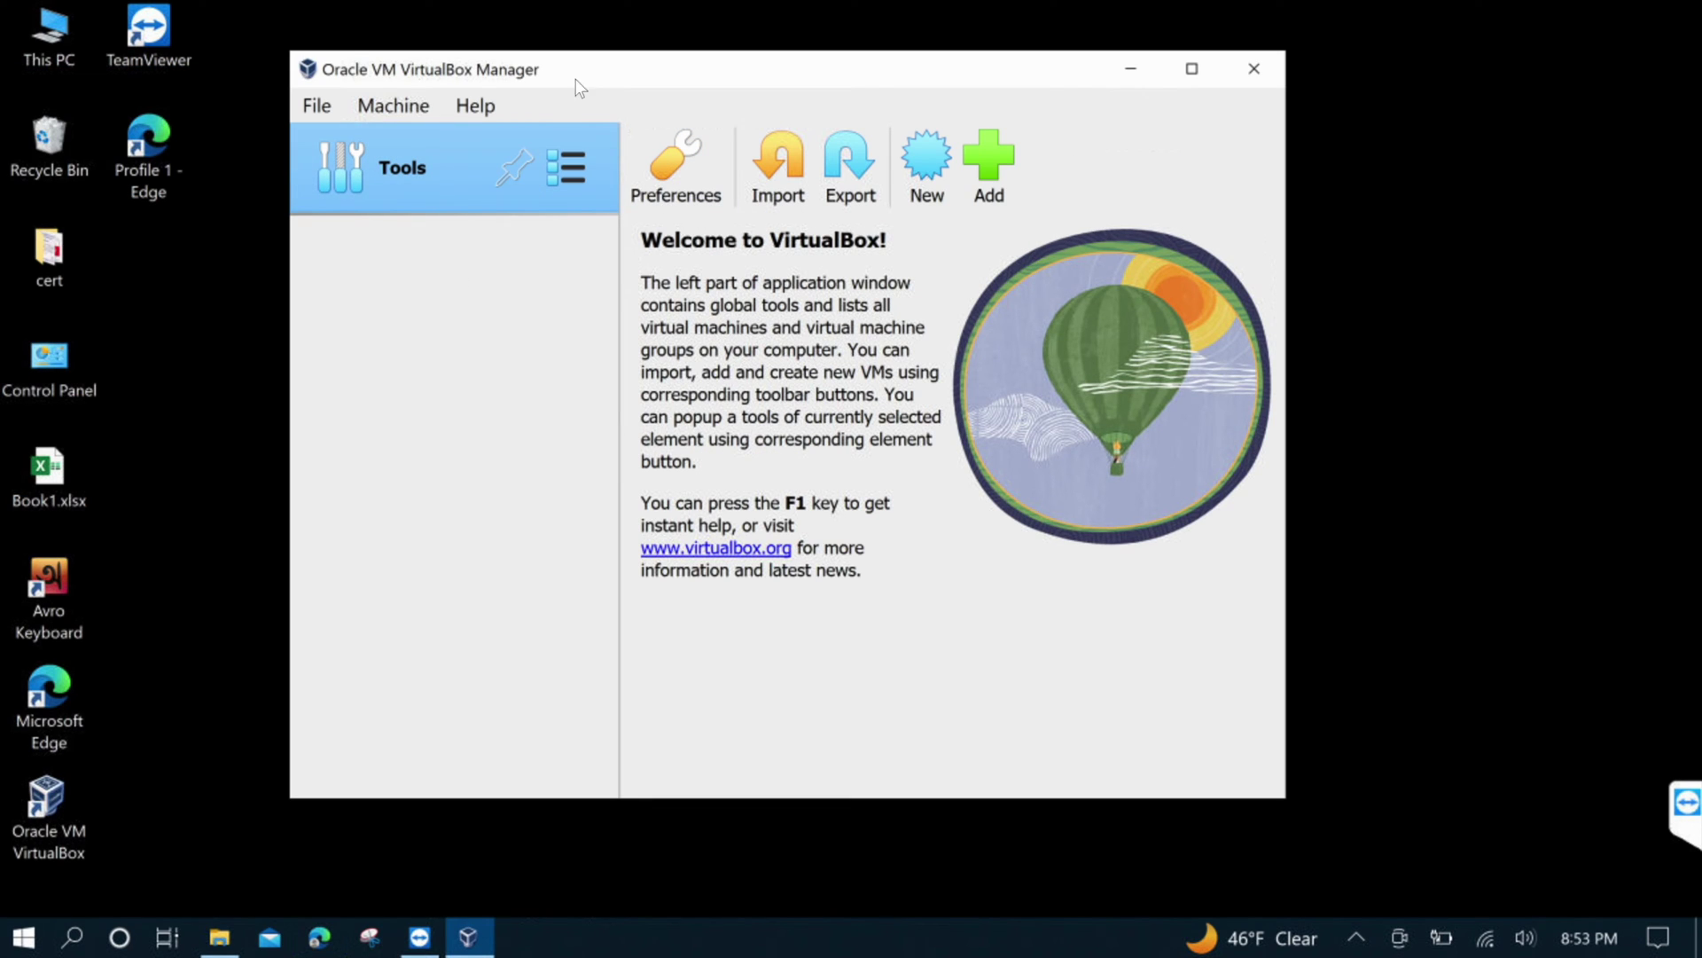
{"action": "left_click", "coordinate": [397, 104]}
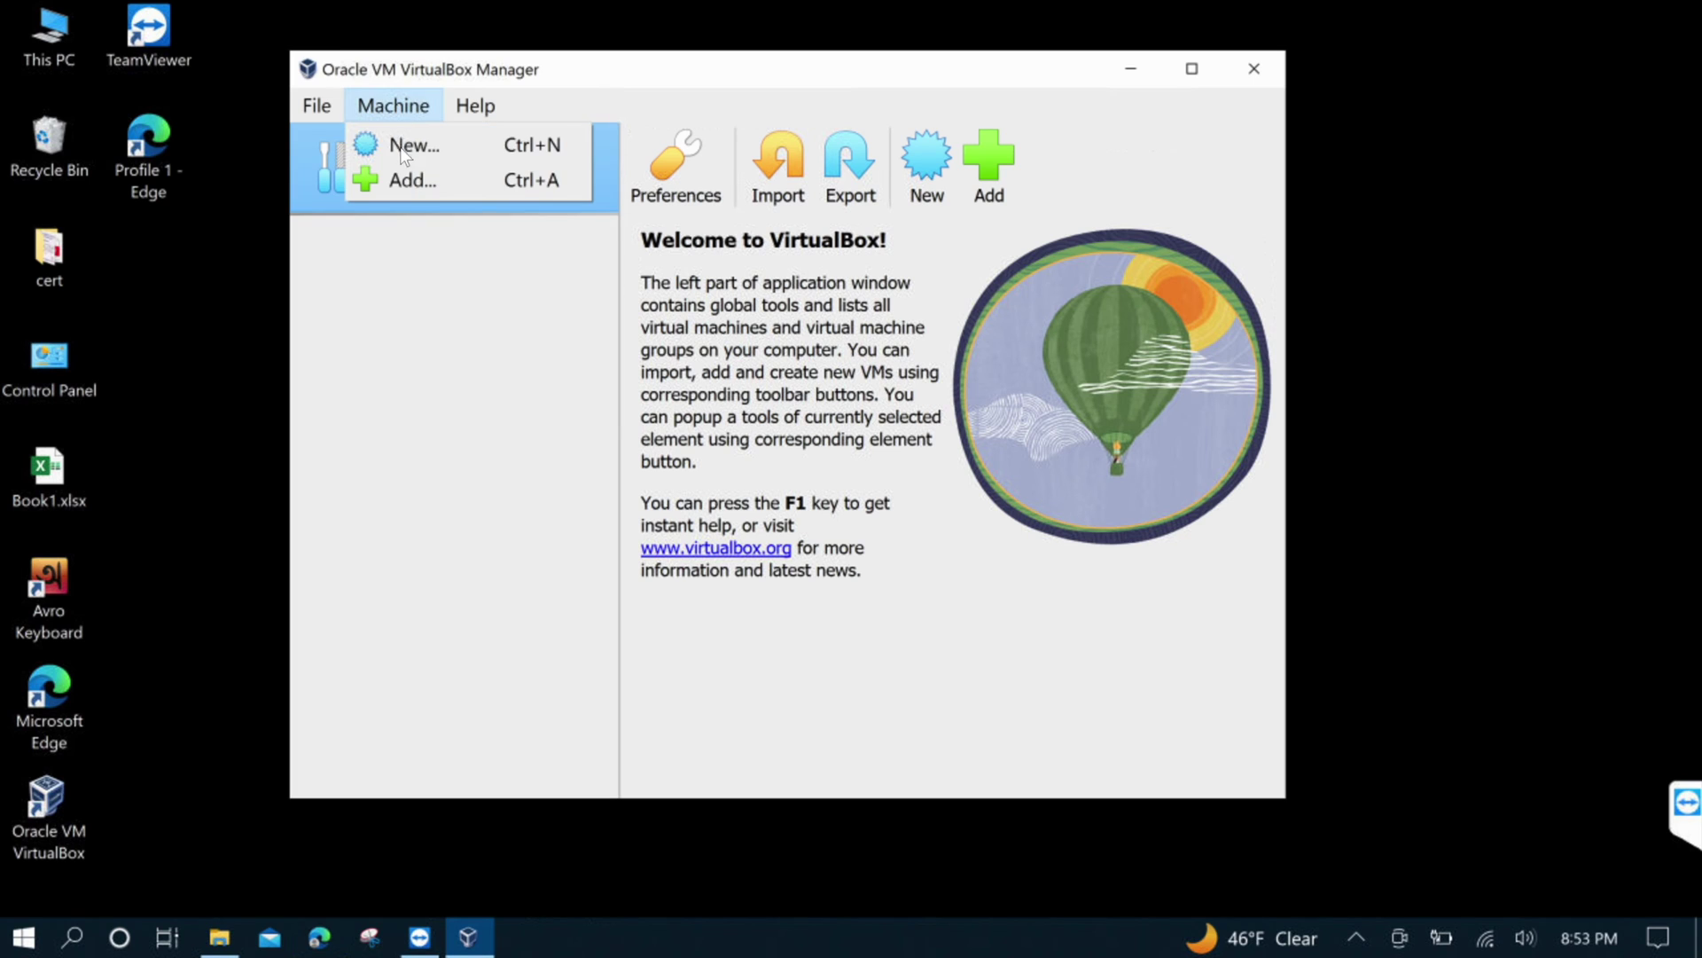
{"action": "left_click", "coordinate": [400, 149]}
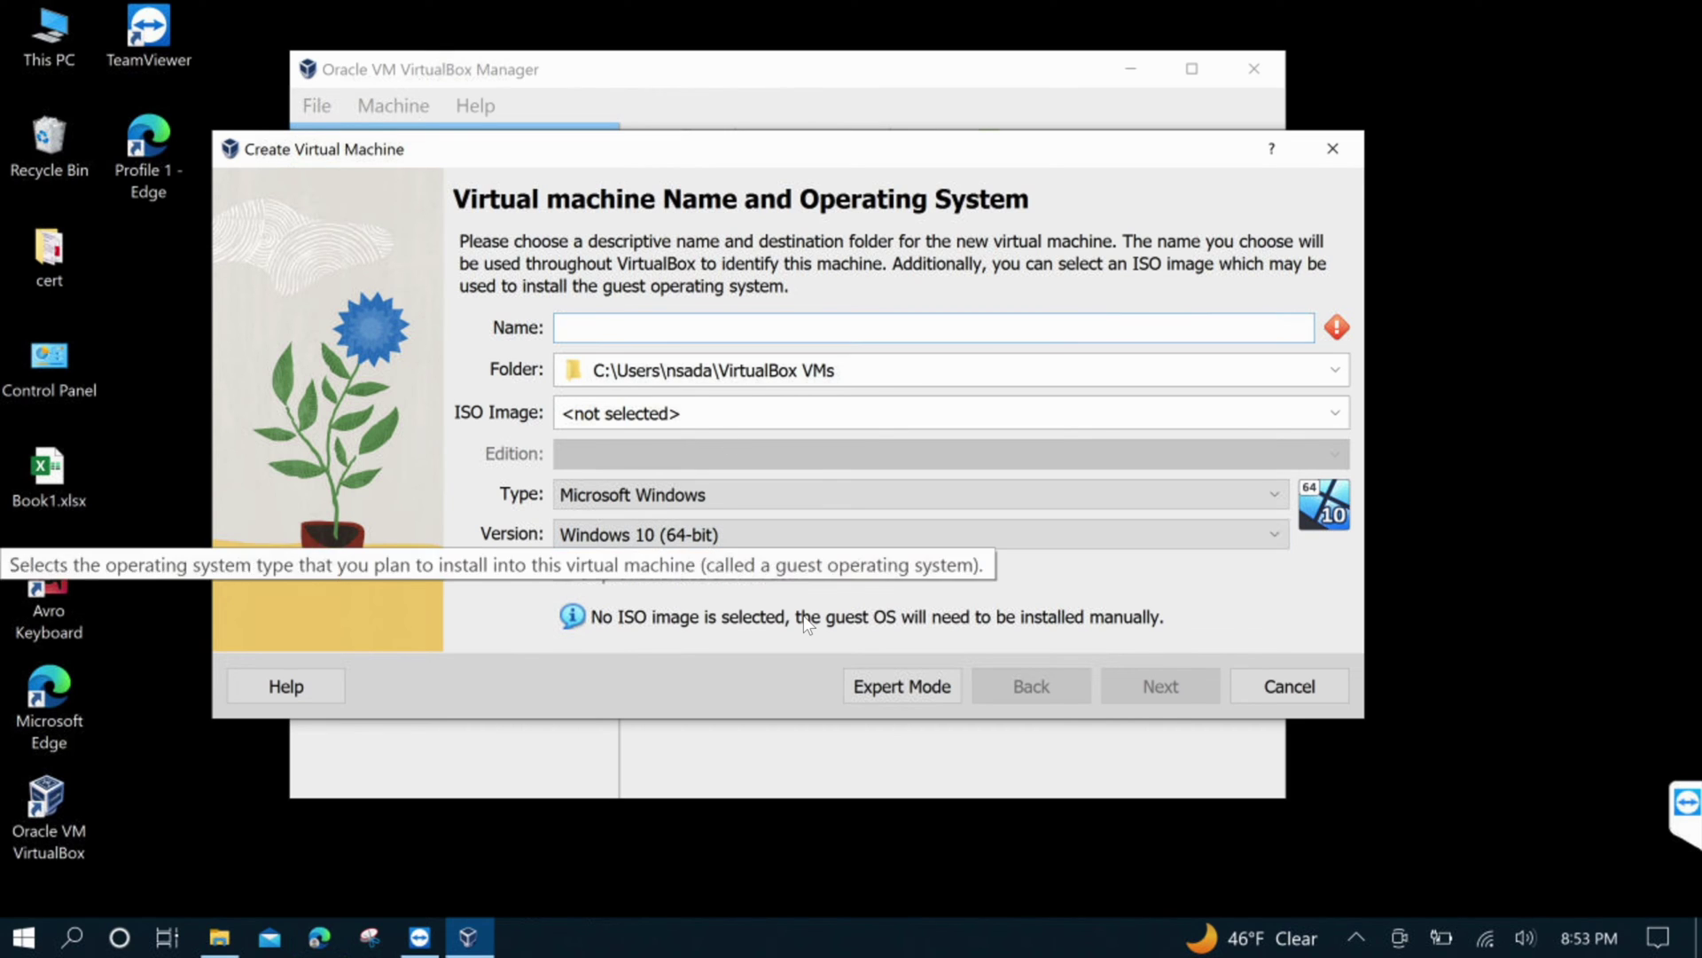
{"action": "type", "text": "Ubun"}
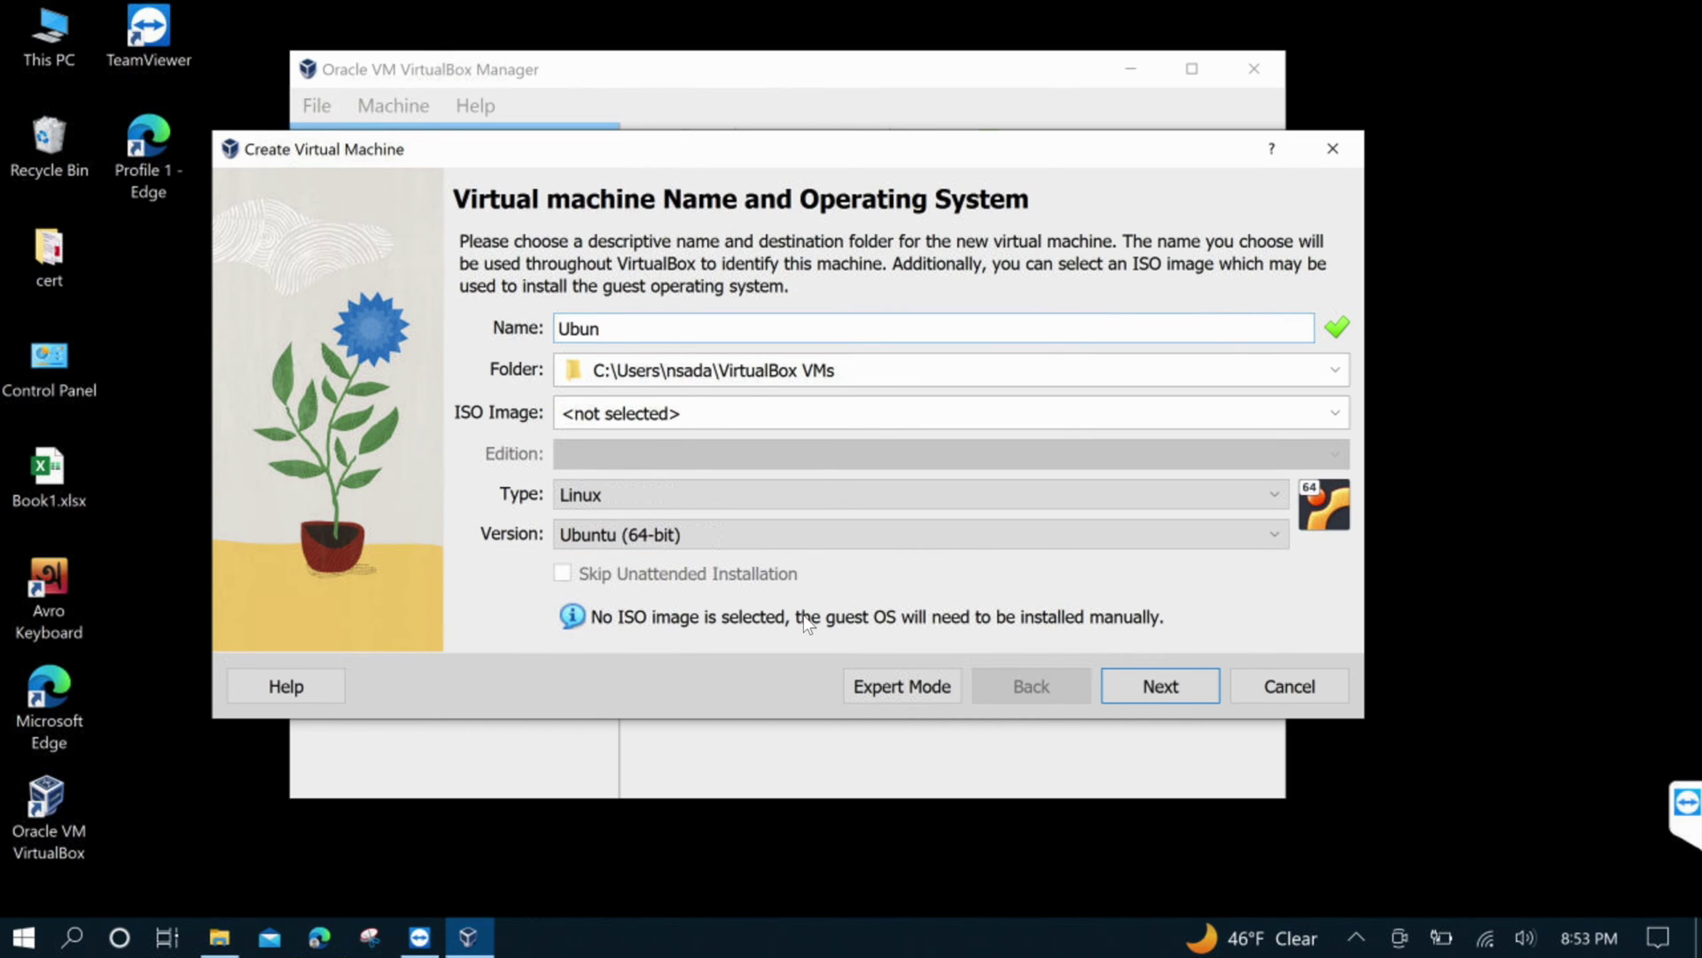
{"action": "type", "text": "tu22"}
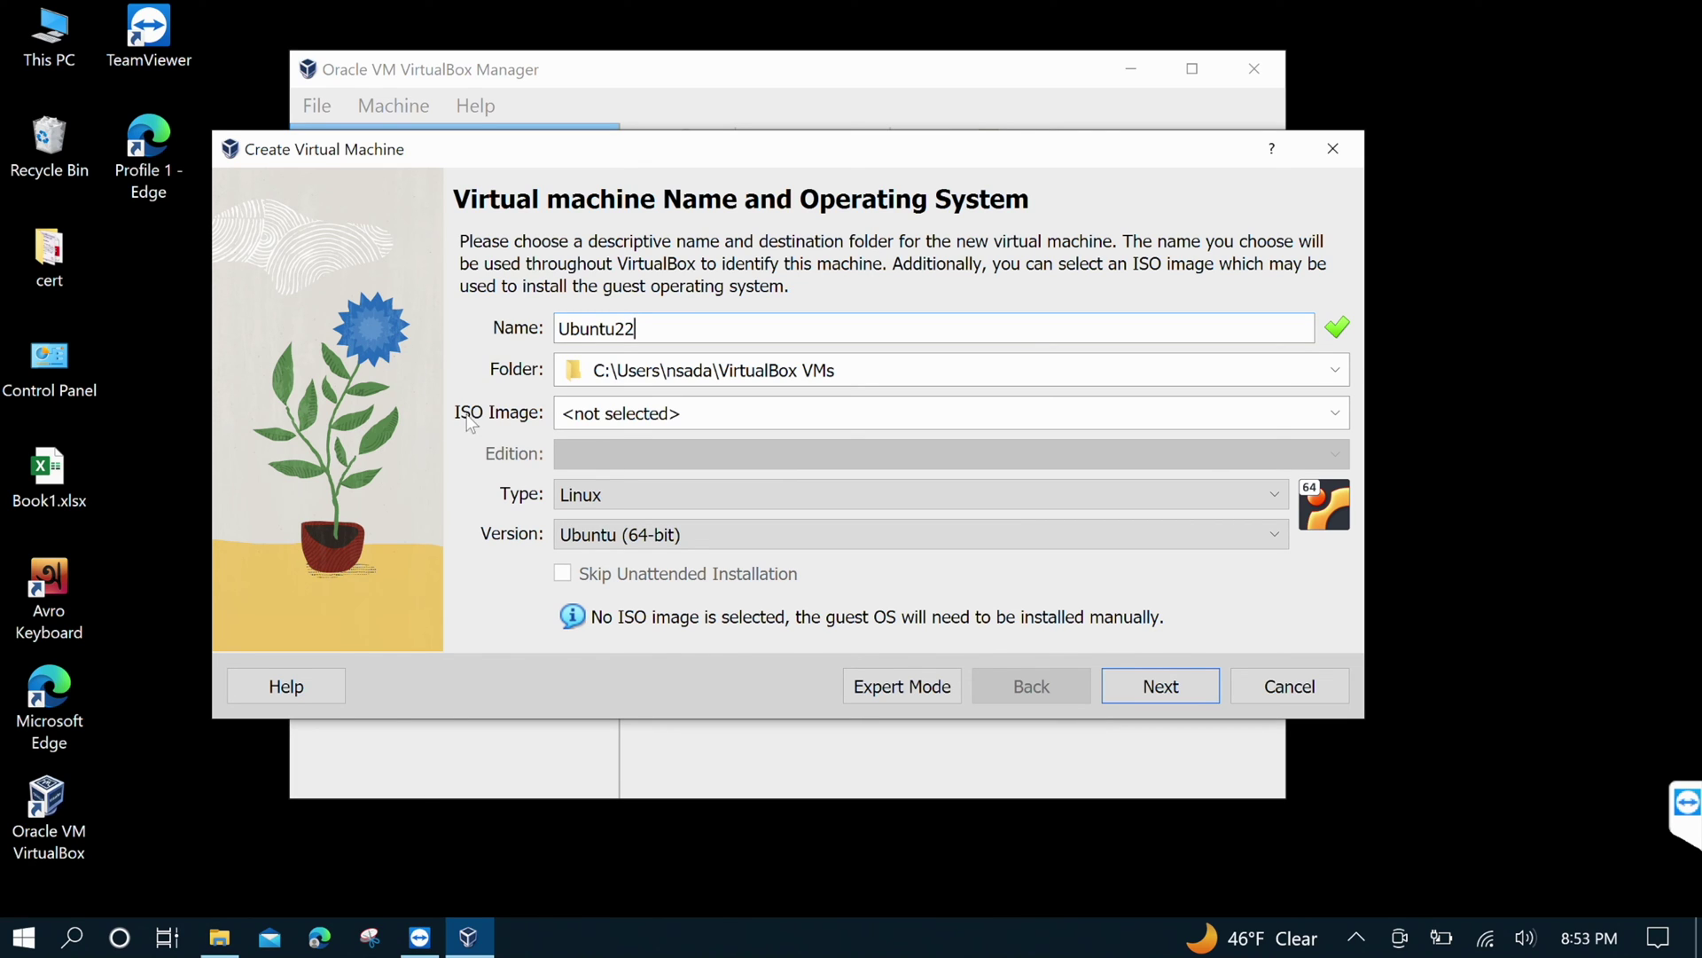
Attach ubuntu-22.04.1-desktop-amd64.iso from Downloads as the machine's ISO image
{"action": "left_click", "coordinate": [1338, 410]}
{"action": "left_click", "coordinate": [626, 472]}
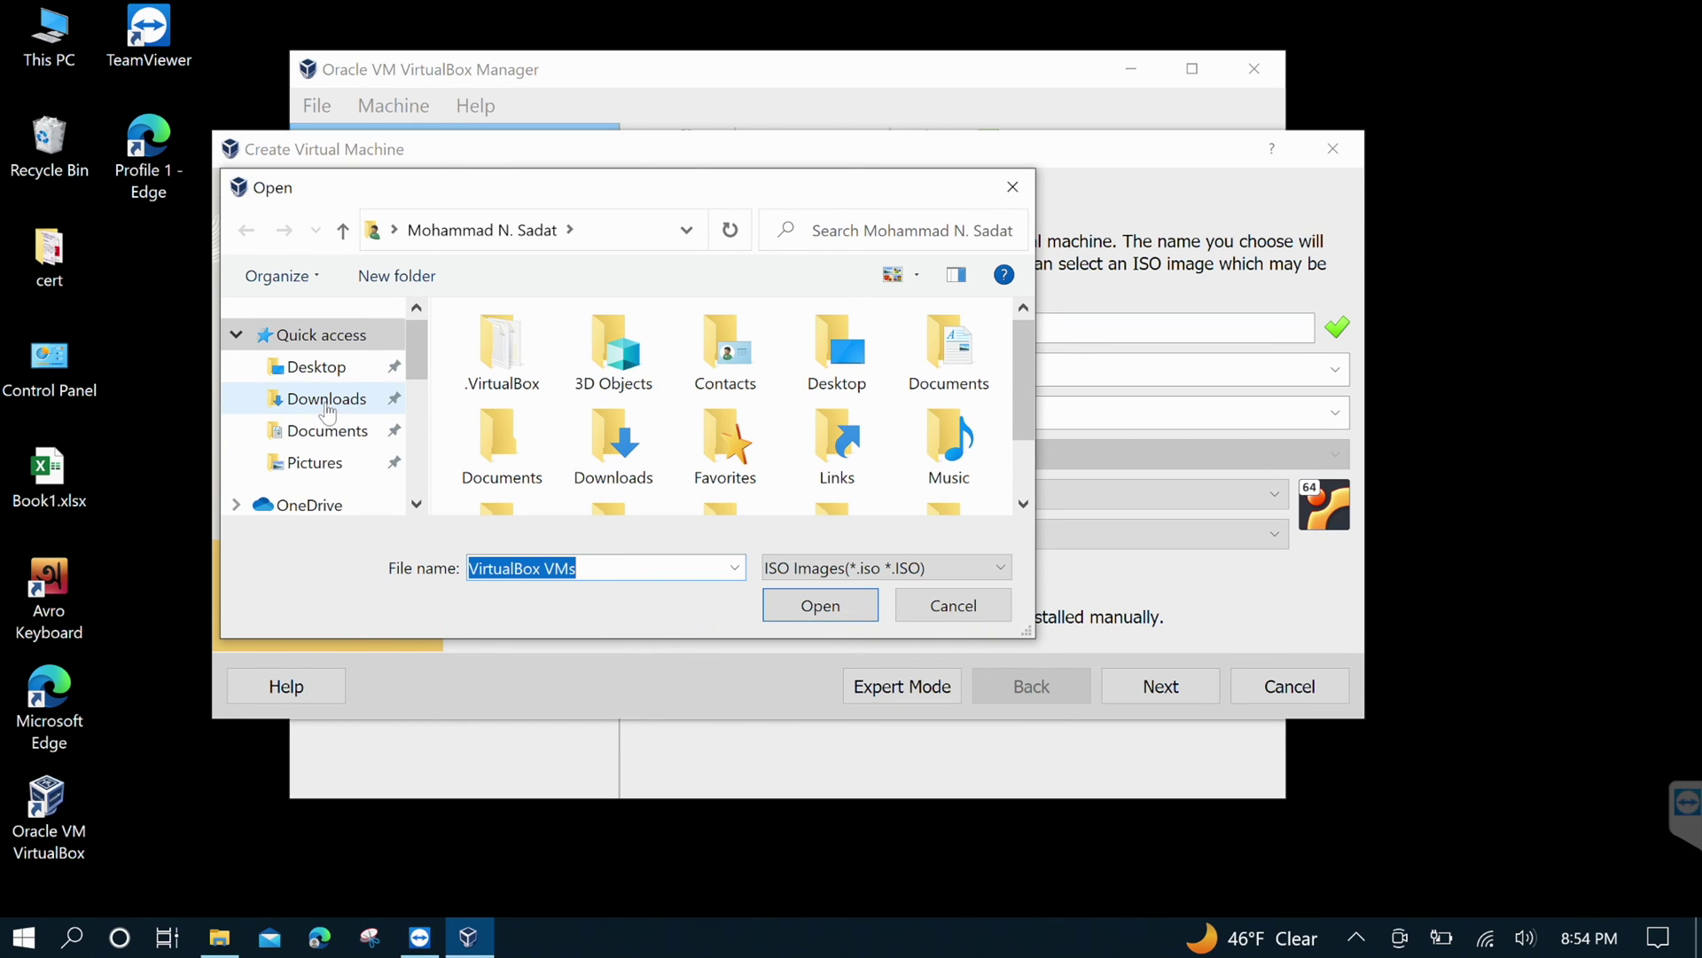
{"action": "left_click", "coordinate": [325, 405]}
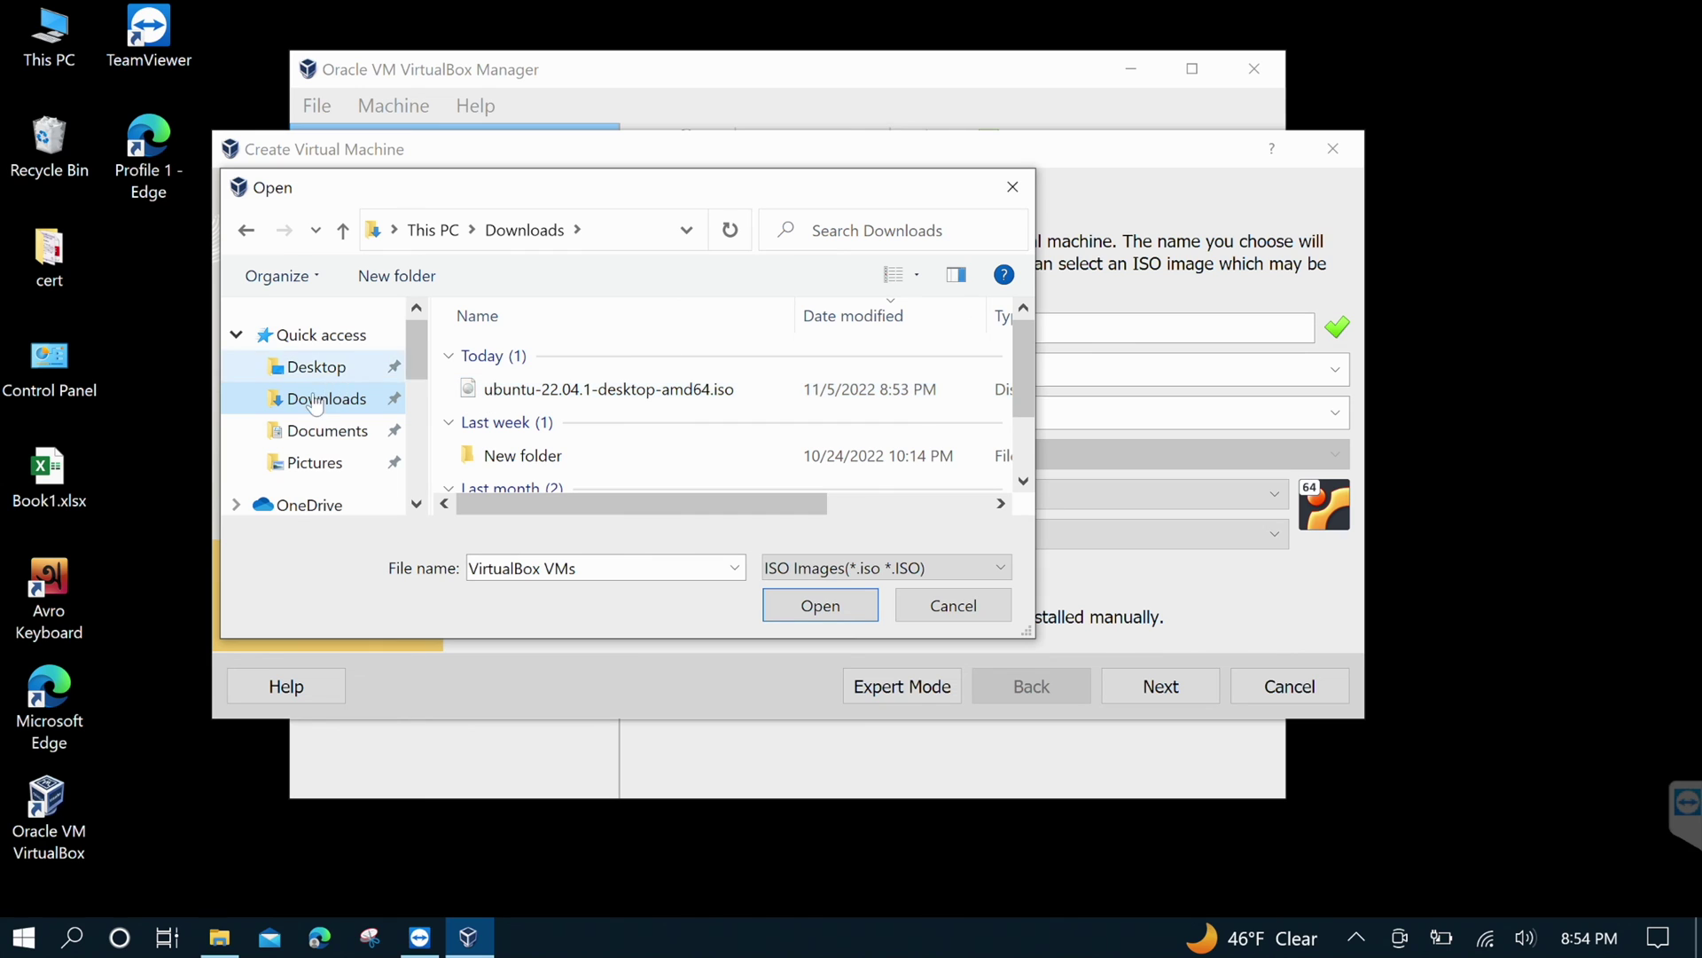
{"action": "left_click", "coordinate": [534, 387]}
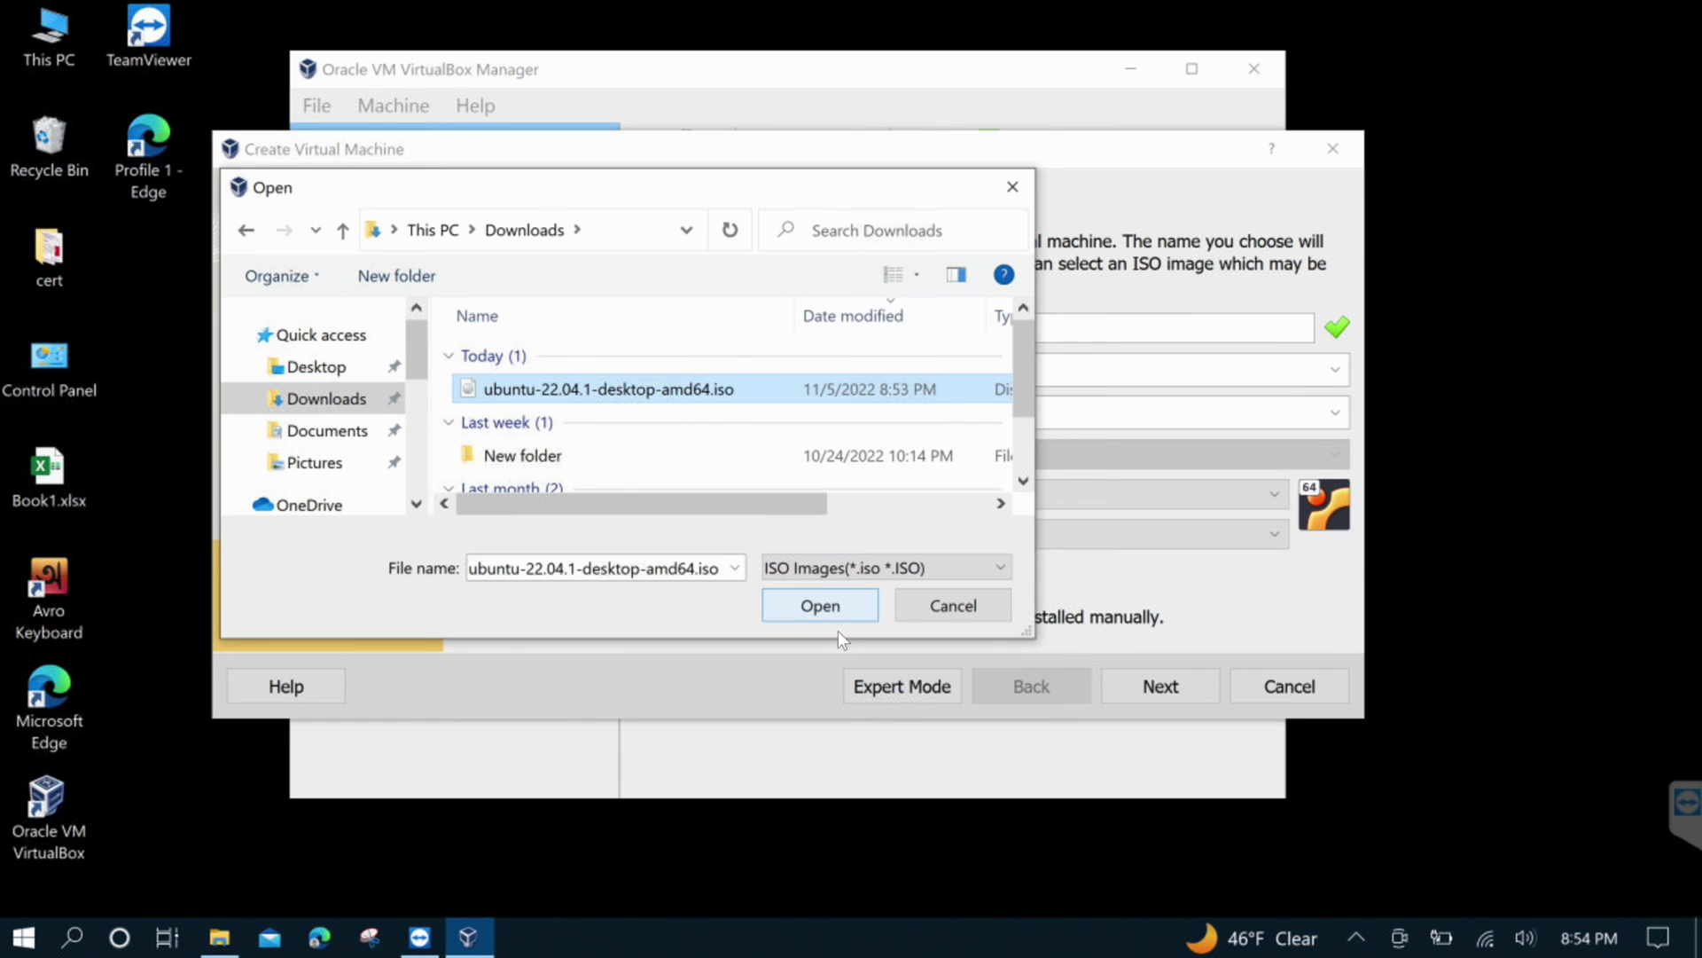
{"action": "left_click", "coordinate": [818, 603]}
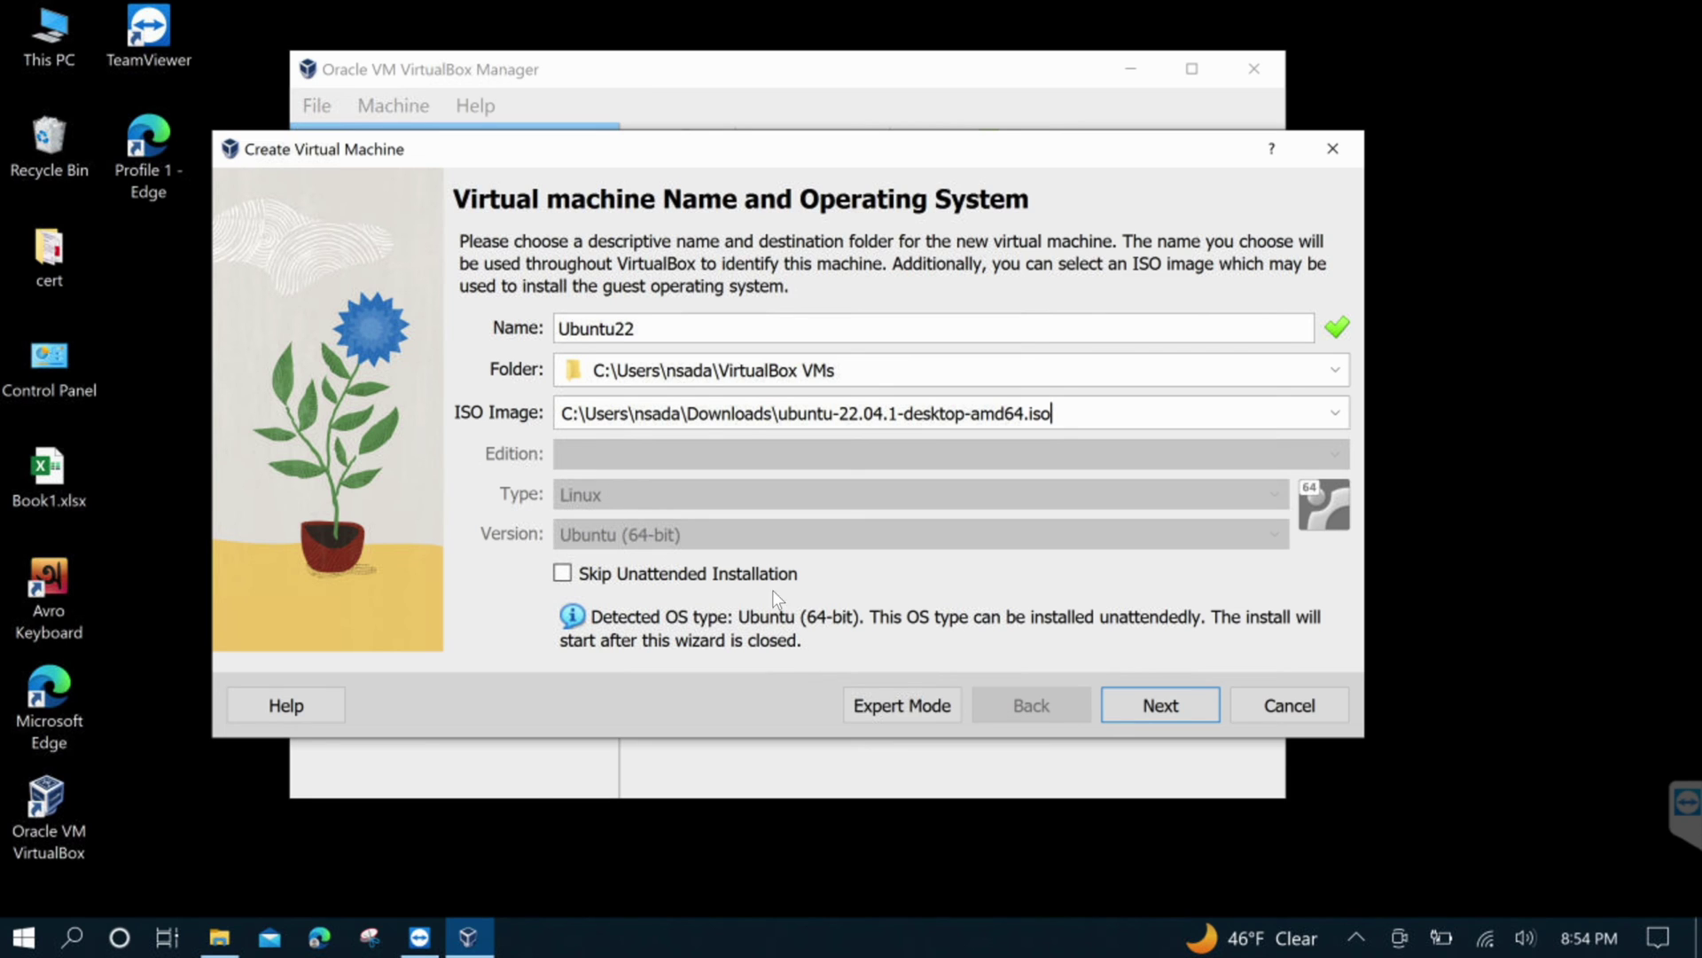
Set the unattended install username to 'testuser' and enter the account password in both fields
{"action": "left_click", "coordinate": [1161, 706]}
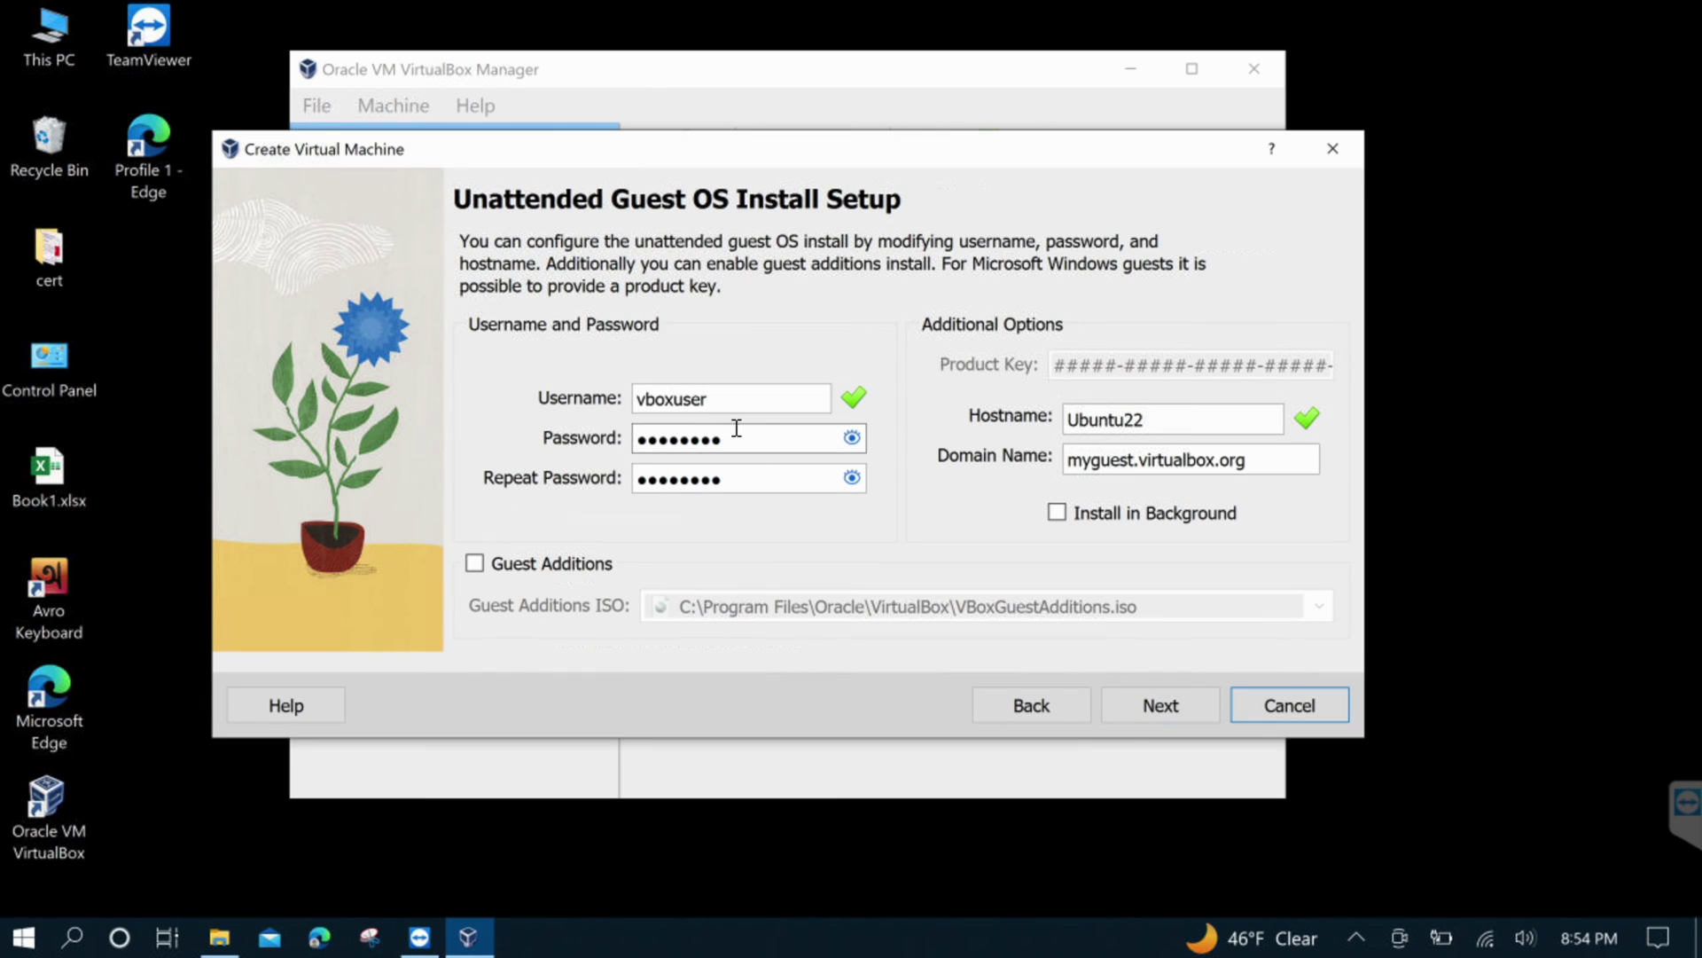
{"action": "left_click", "coordinate": [852, 438]}
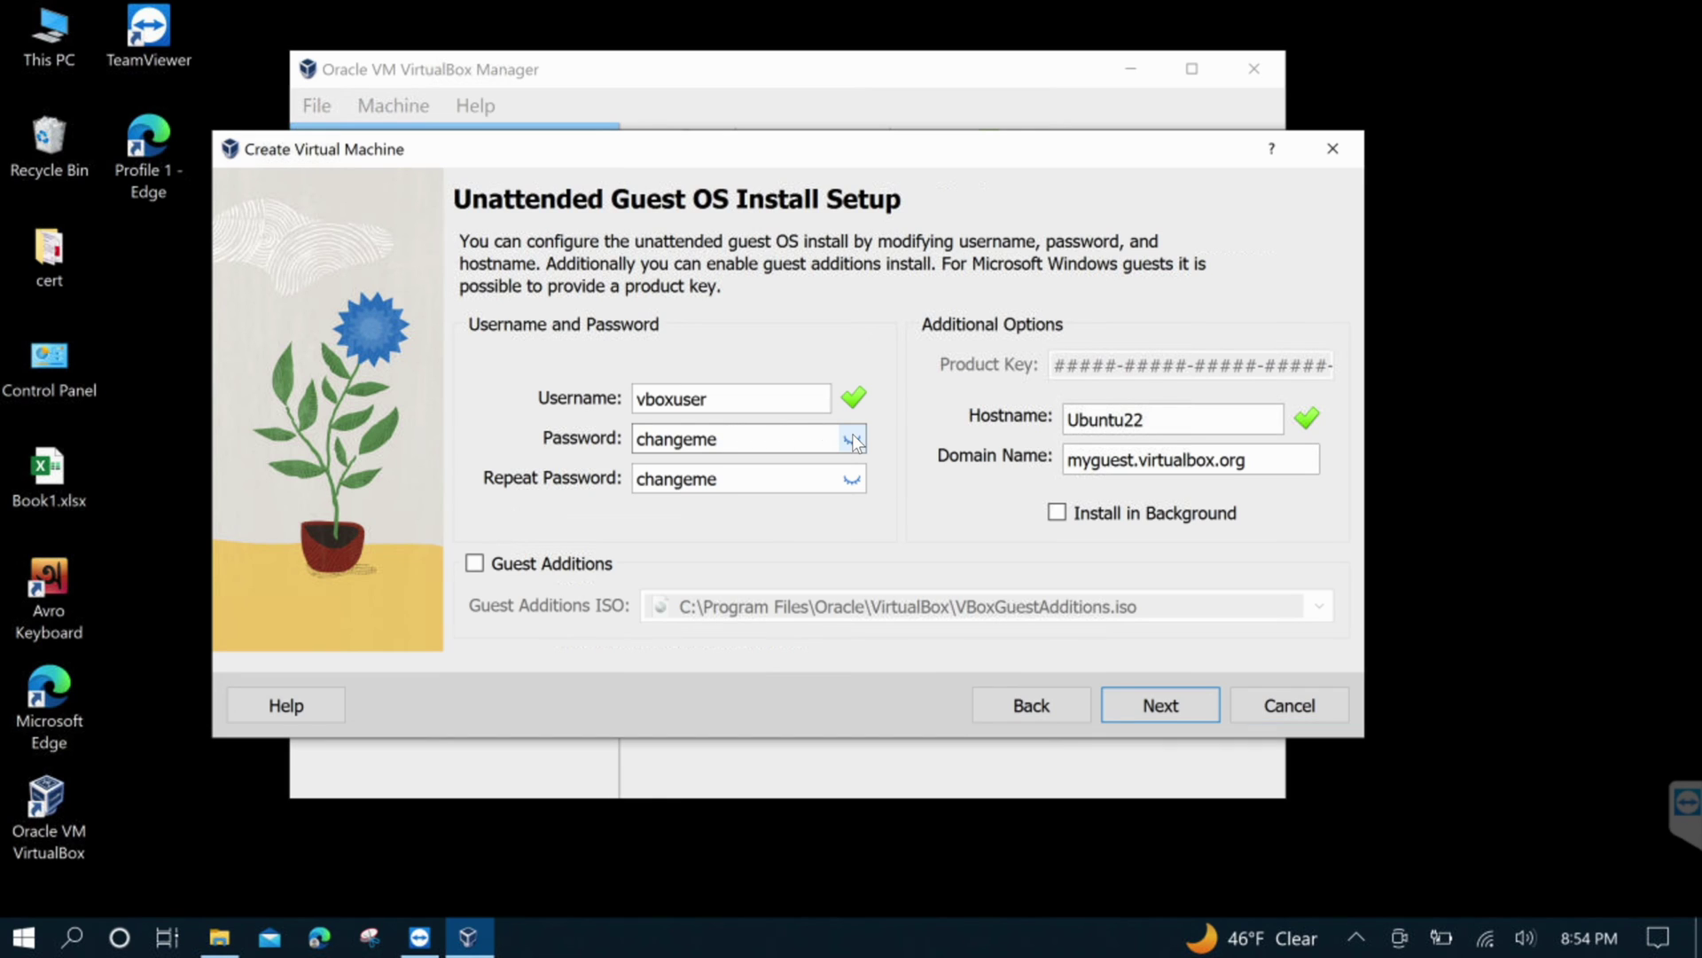
{"action": "double_click", "coordinate": [680, 399]}
{"action": "type", "text": "testuse"}
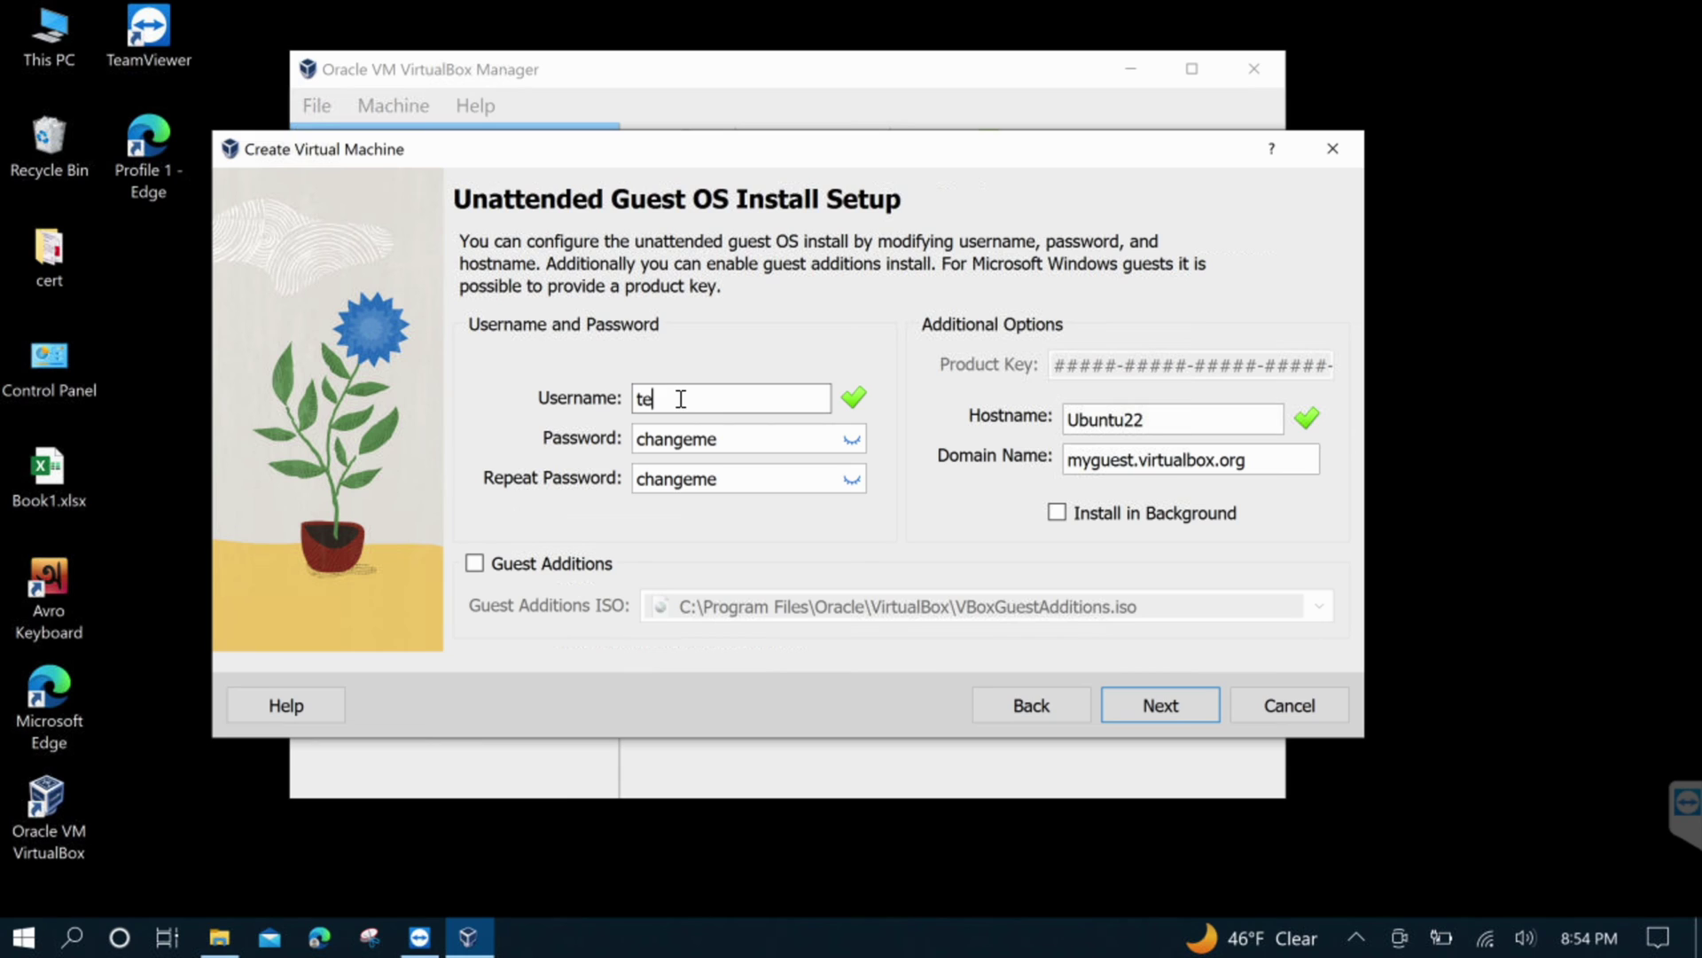
{"action": "type", "text": "r"}
{"action": "double_click", "coordinate": [687, 437]}
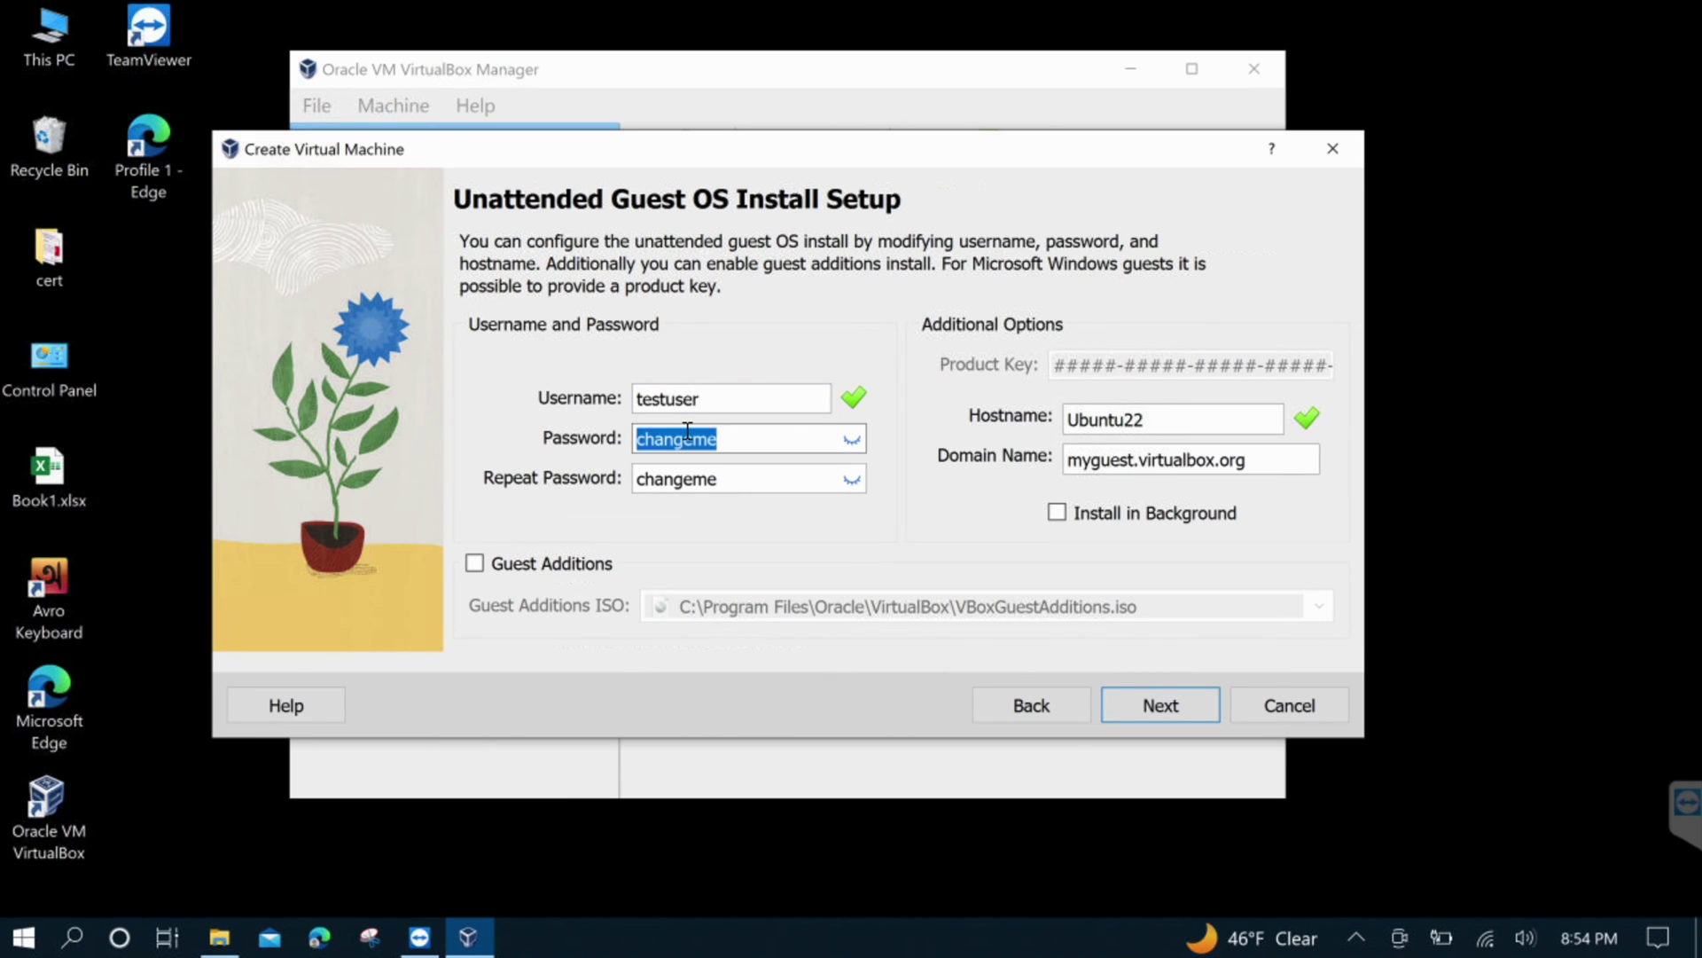
{"action": "type", "text": "0000"}
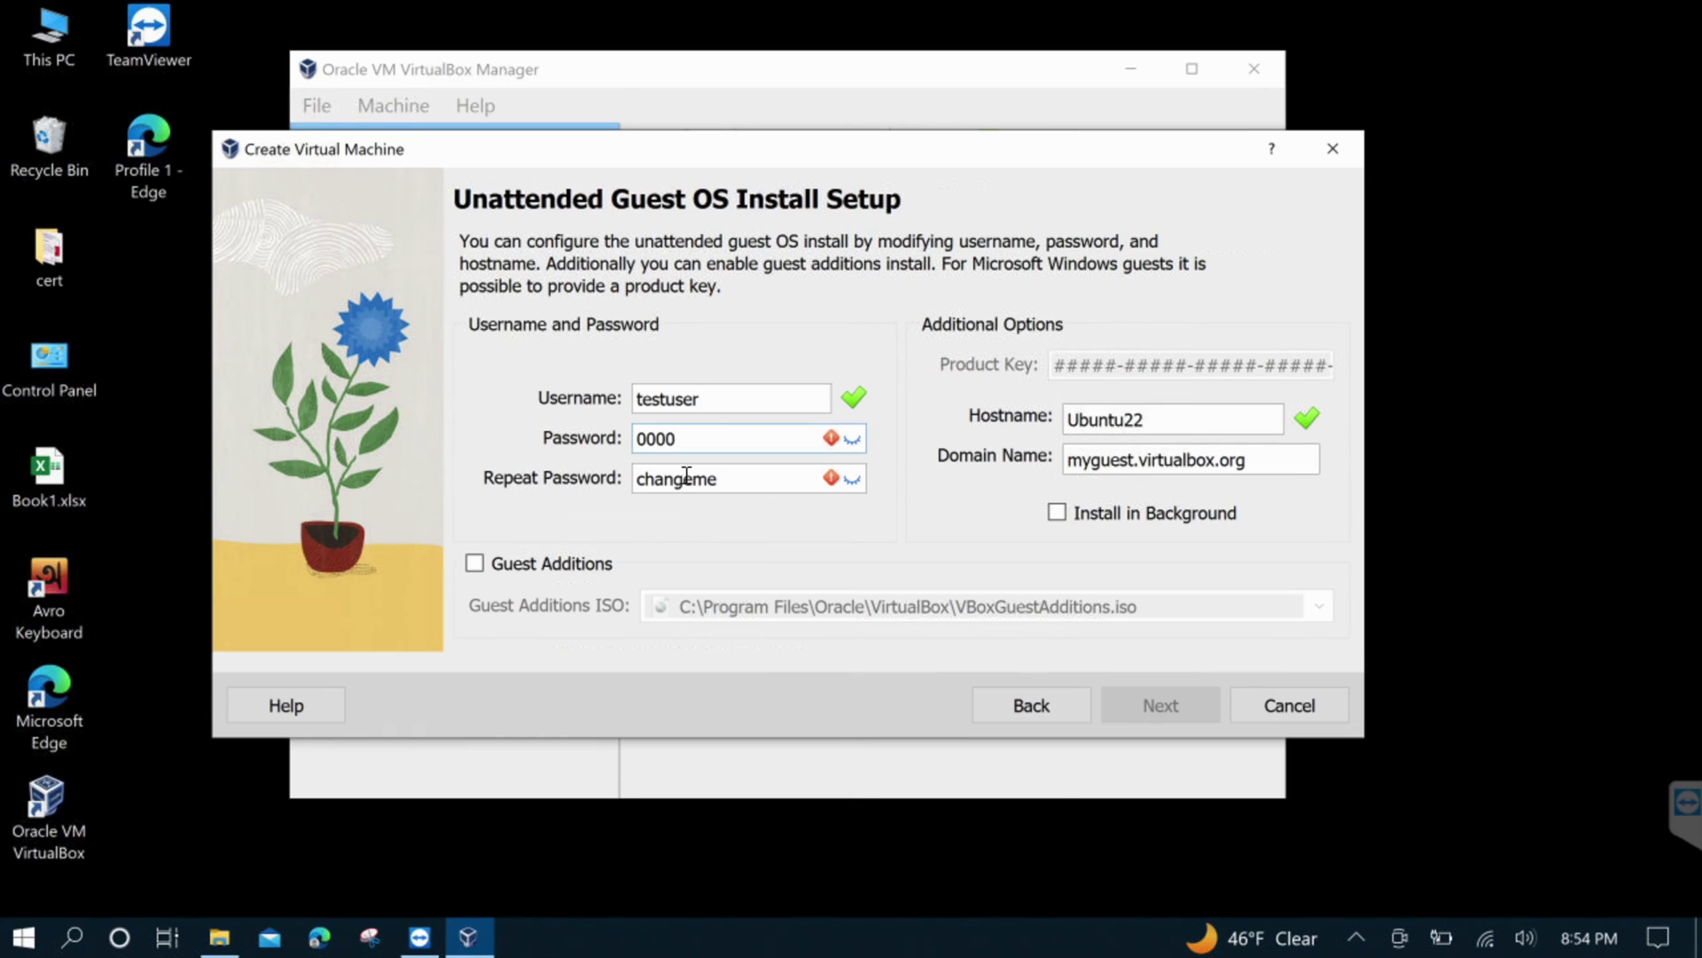
{"action": "double_click", "coordinate": [687, 478]}
{"action": "type", "text": "0000"}
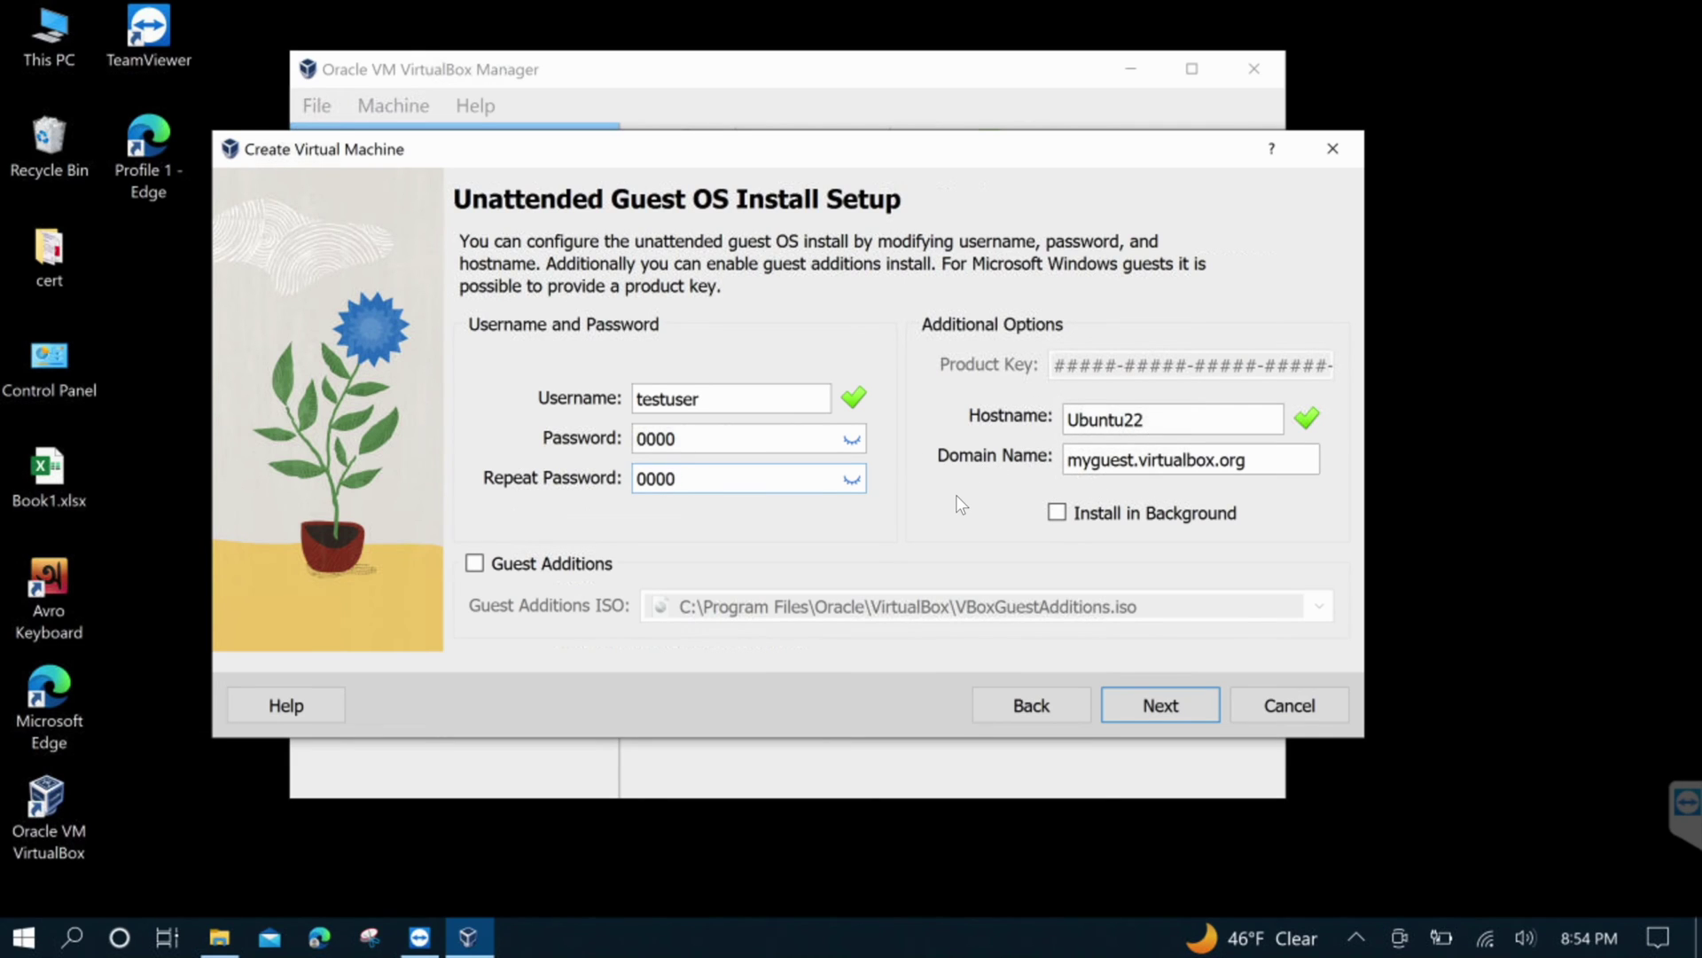
{"action": "left_click", "coordinate": [1155, 707]}
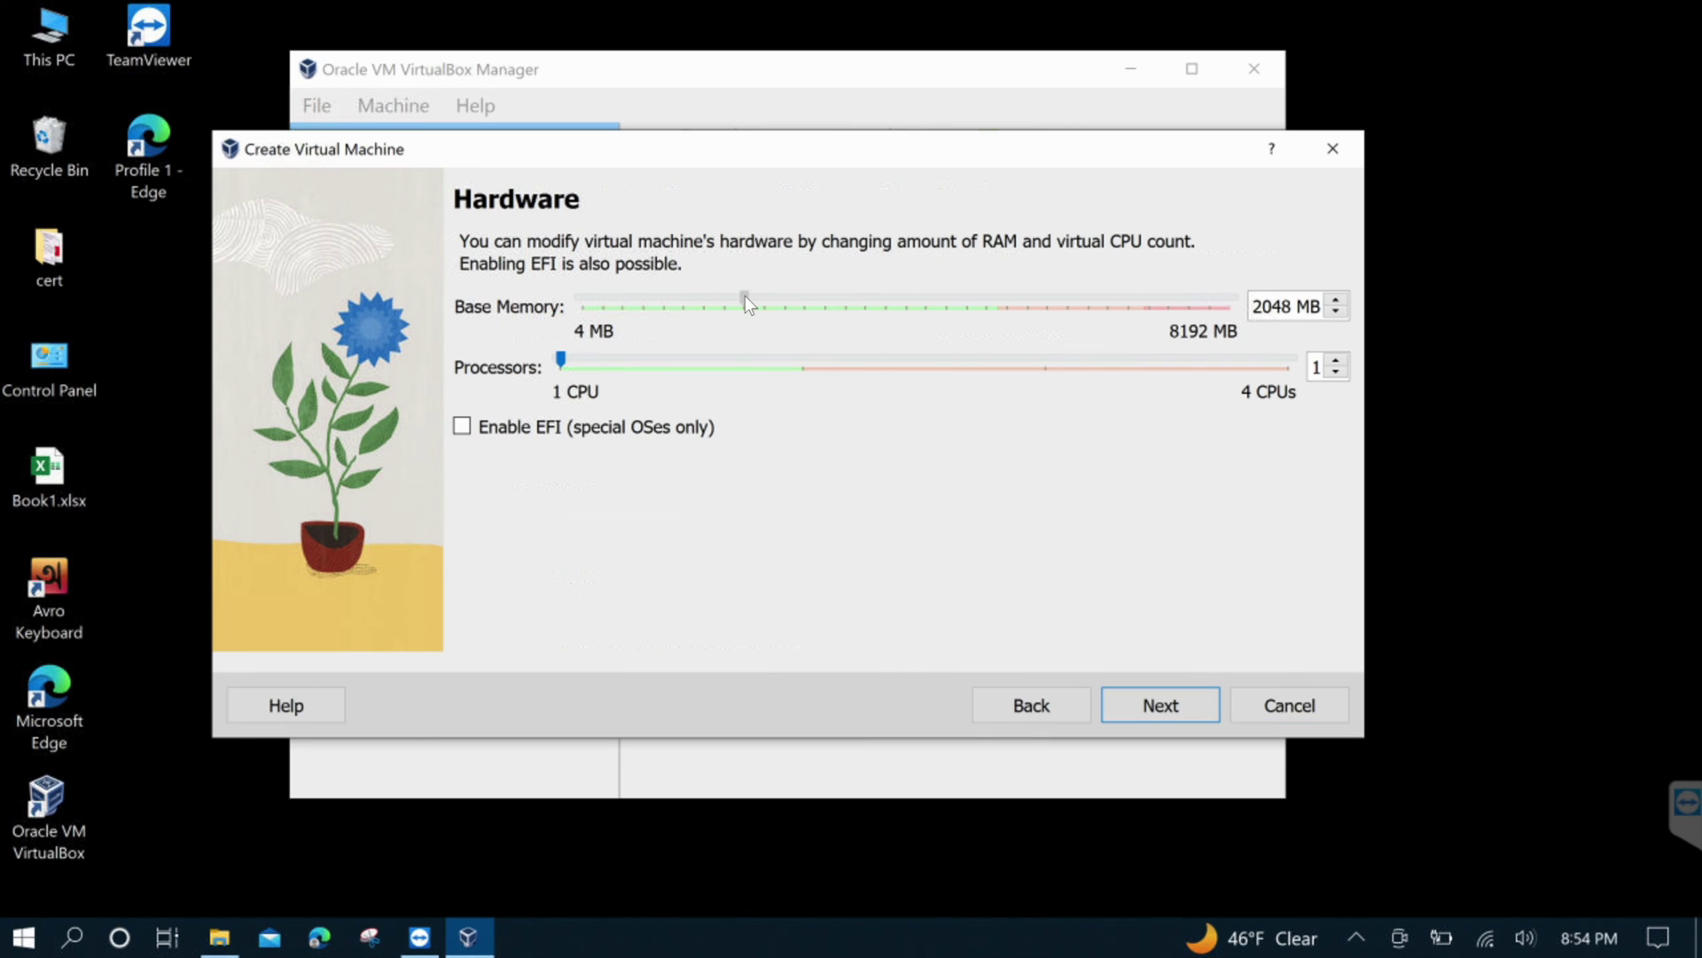
Allocate 4654 MB base memory and 2 processors, then advance to the virtual hard disk page
{"action": "left_click_drag", "start_coordinate": [747, 301], "coordinate": [951, 305]}
{"action": "left_click", "coordinate": [646, 358]}
{"action": "left_click", "coordinate": [1146, 711]}
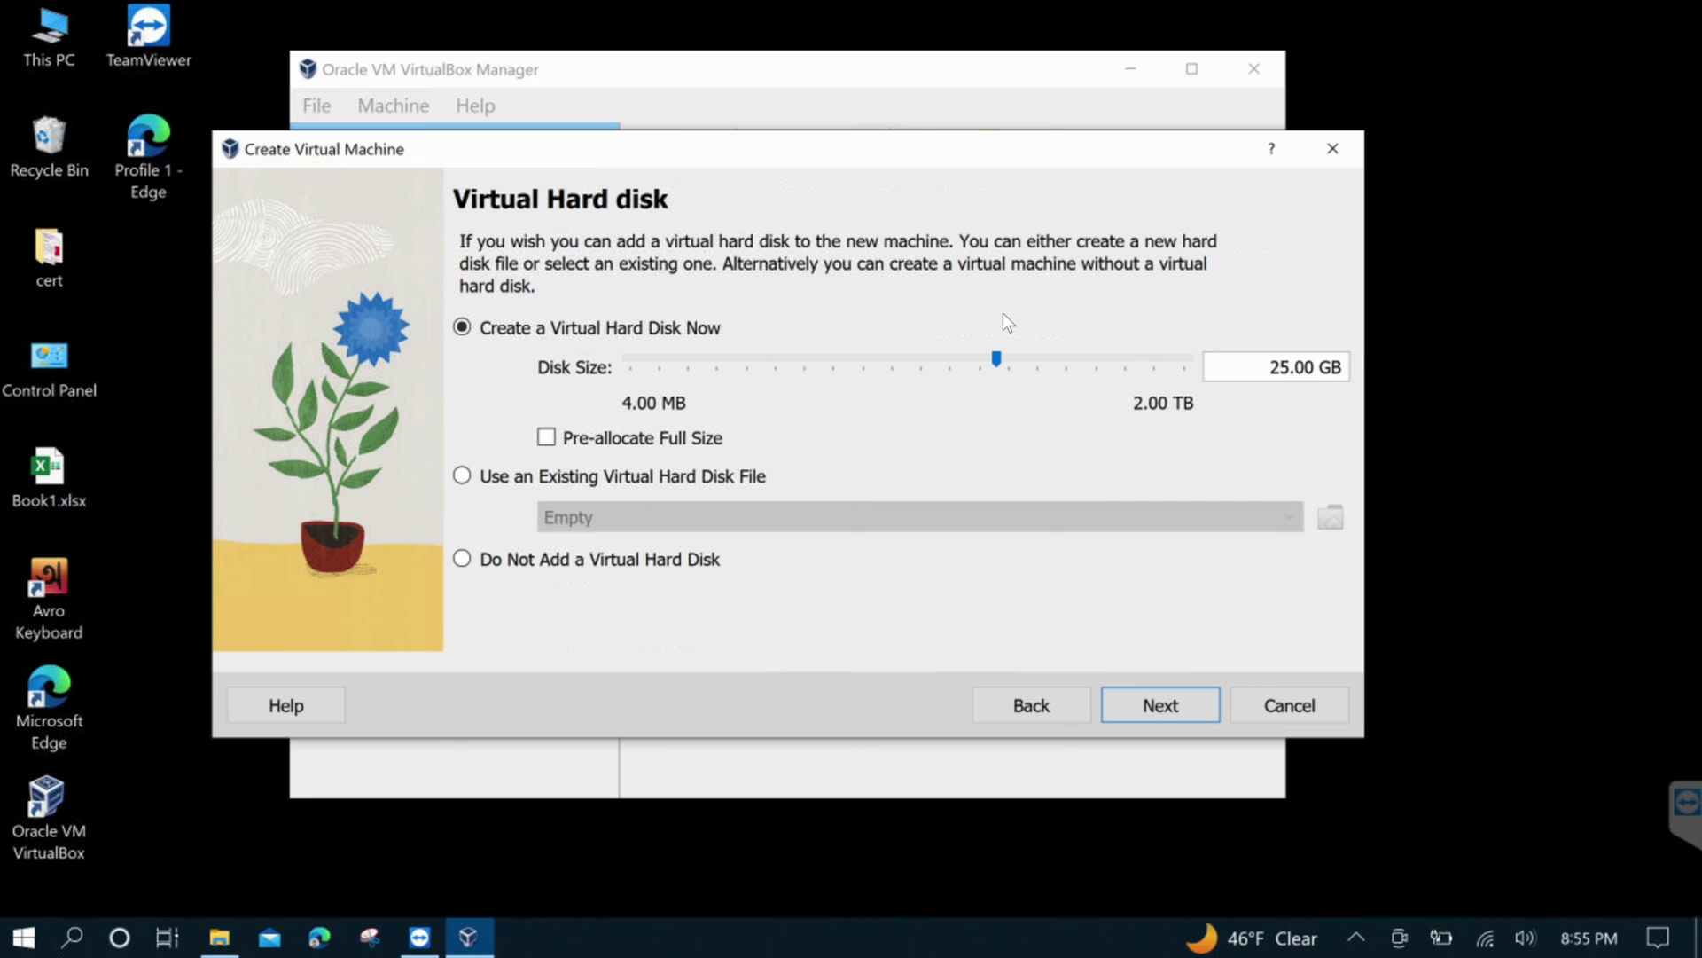
Accept the 25.00 GB Ubuntu22.vdi disk and finish creating the Ubuntu22 machine
{"action": "left_click", "coordinate": [1181, 701]}
{"action": "left_click", "coordinate": [1170, 697]}
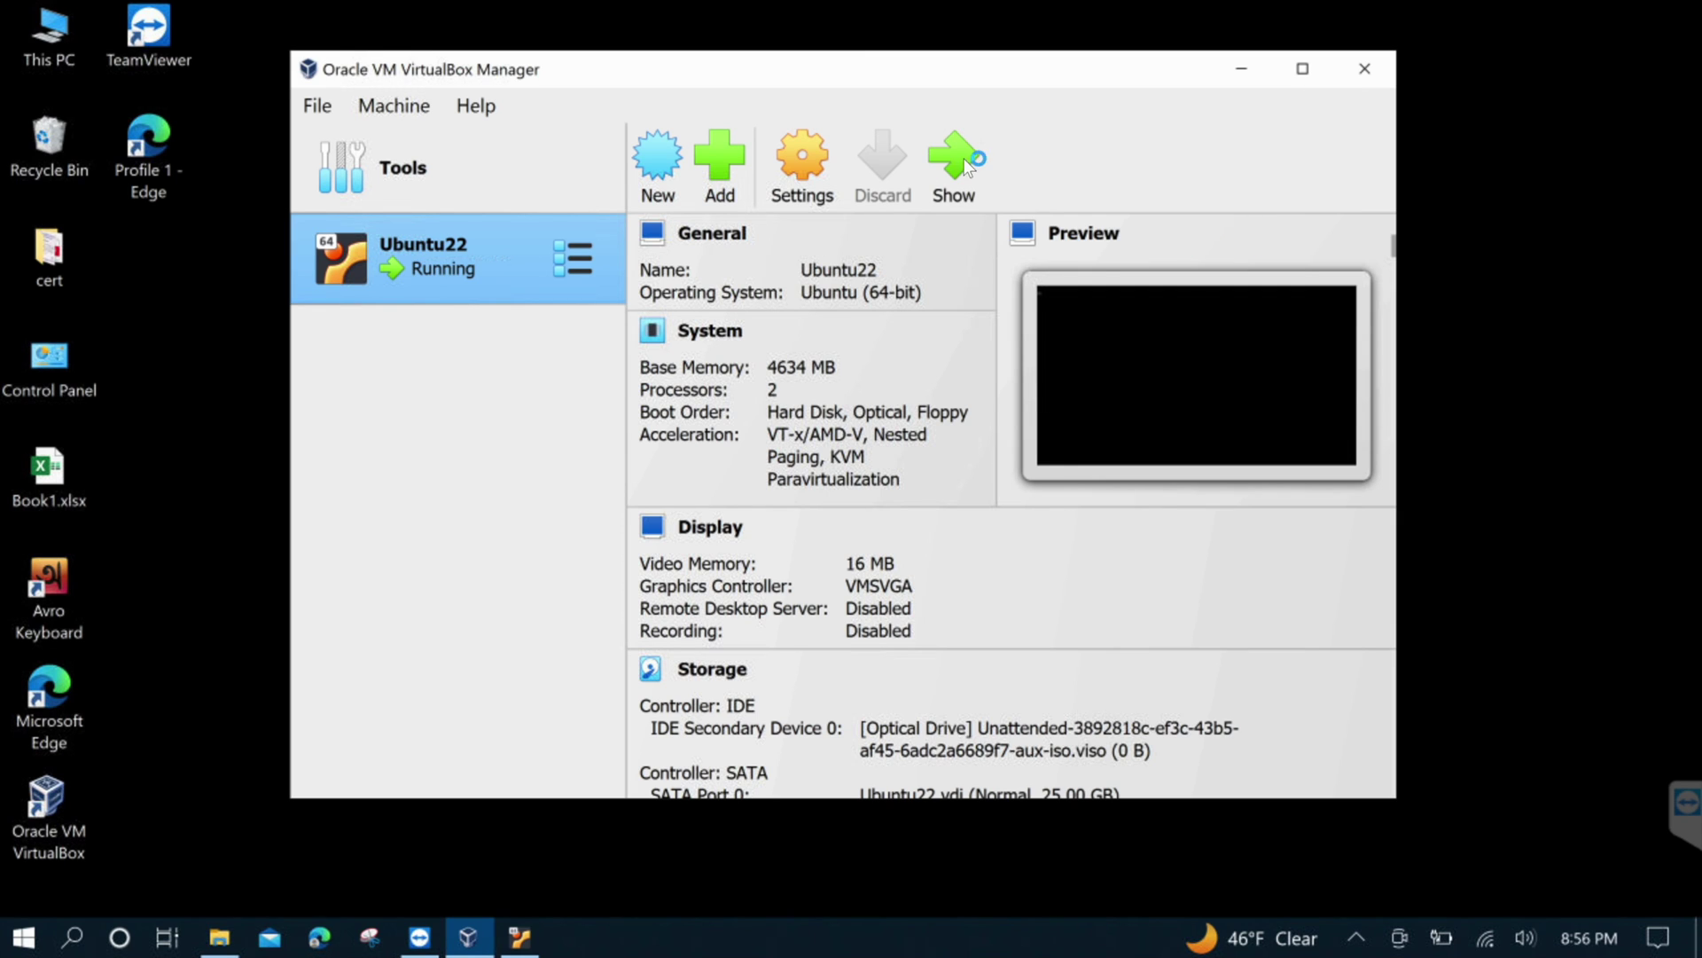
Close the VirtualBox Manager, clear the guest notifications, and bring the Ubuntu22 window forward
{"action": "left_click", "coordinate": [1365, 69]}
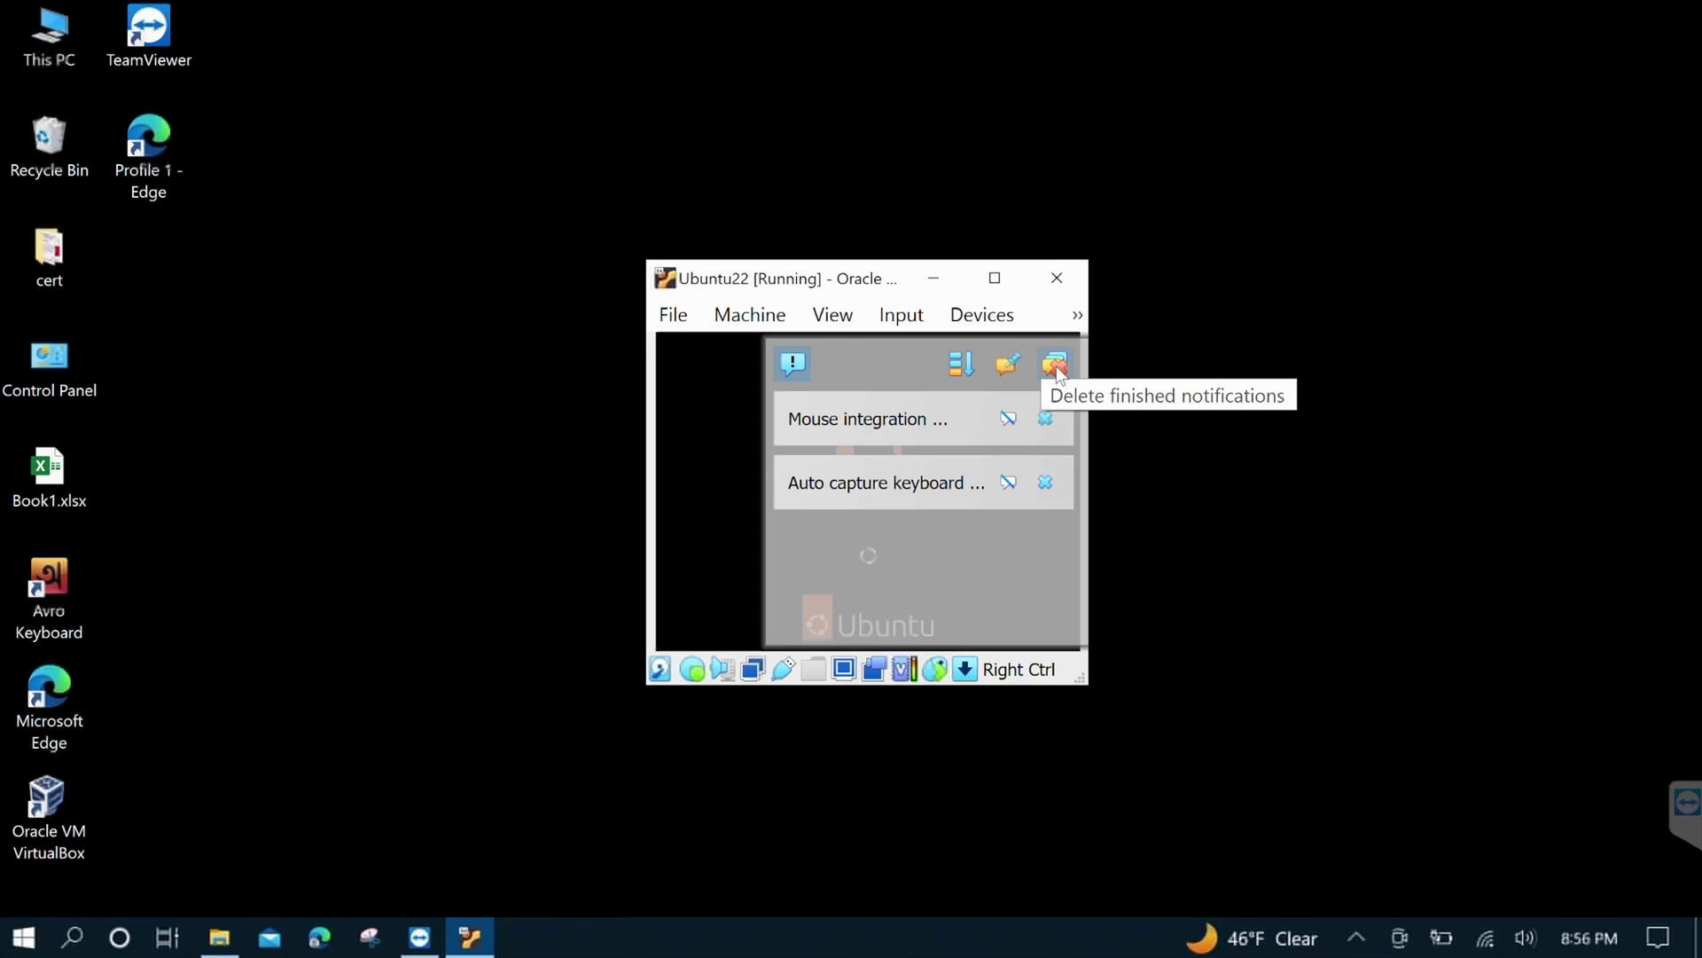
{"action": "left_click", "coordinate": [1056, 367]}
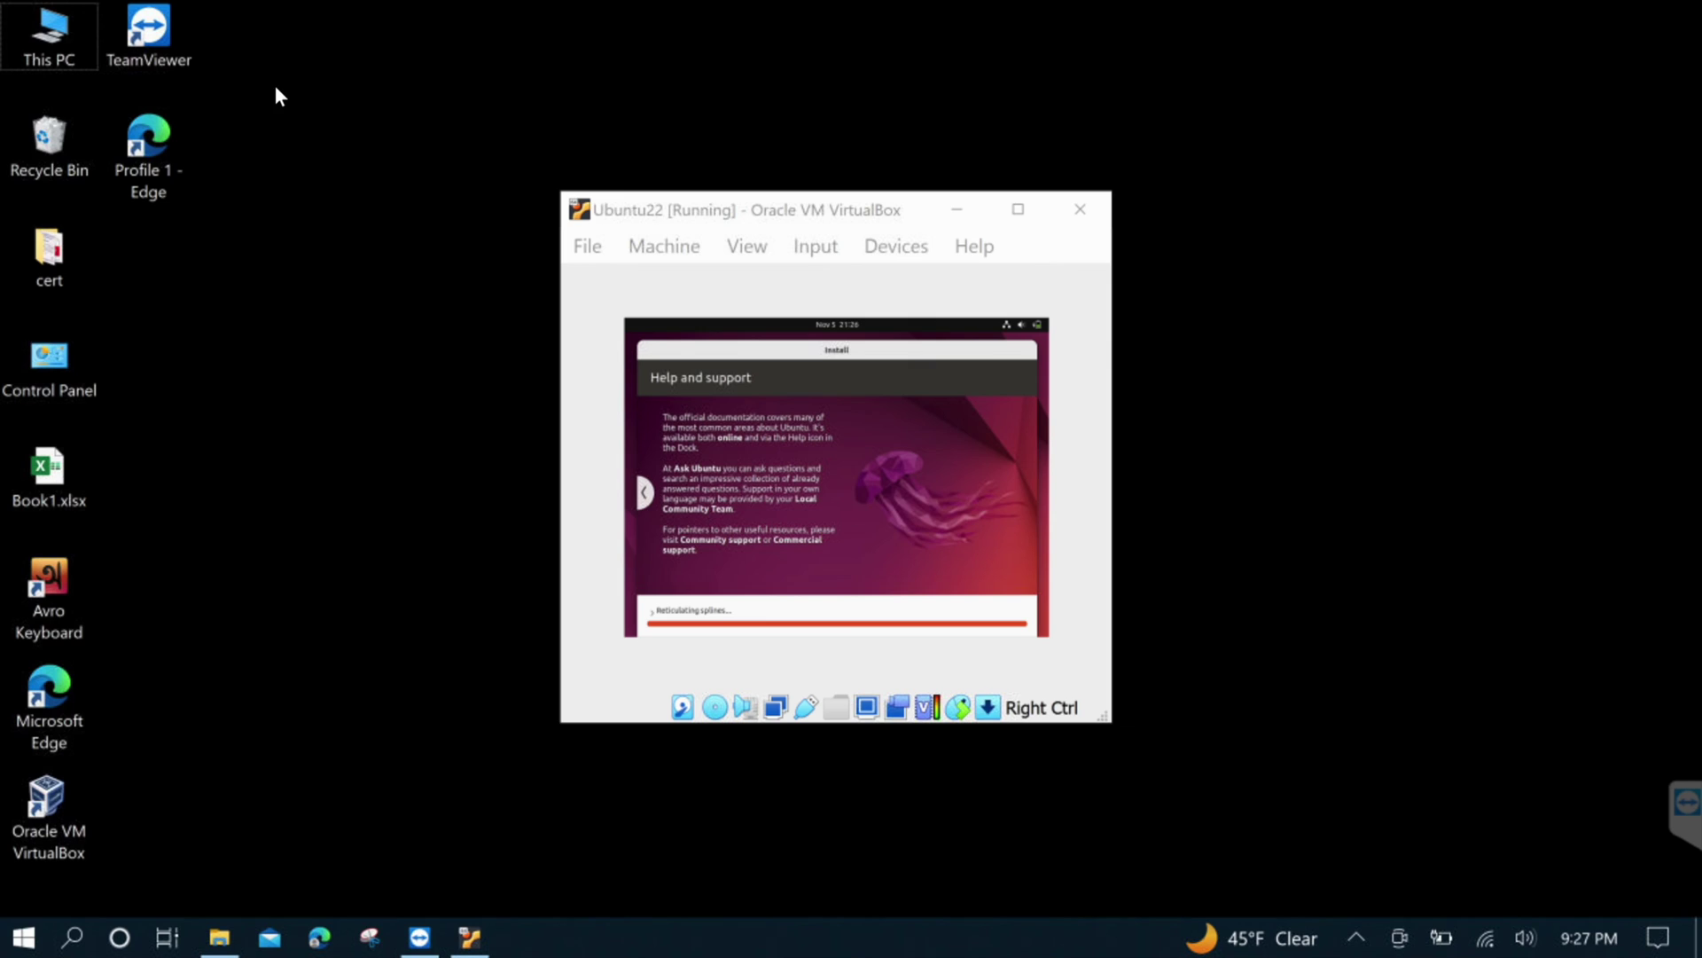
{"action": "left_click", "coordinate": [666, 218]}
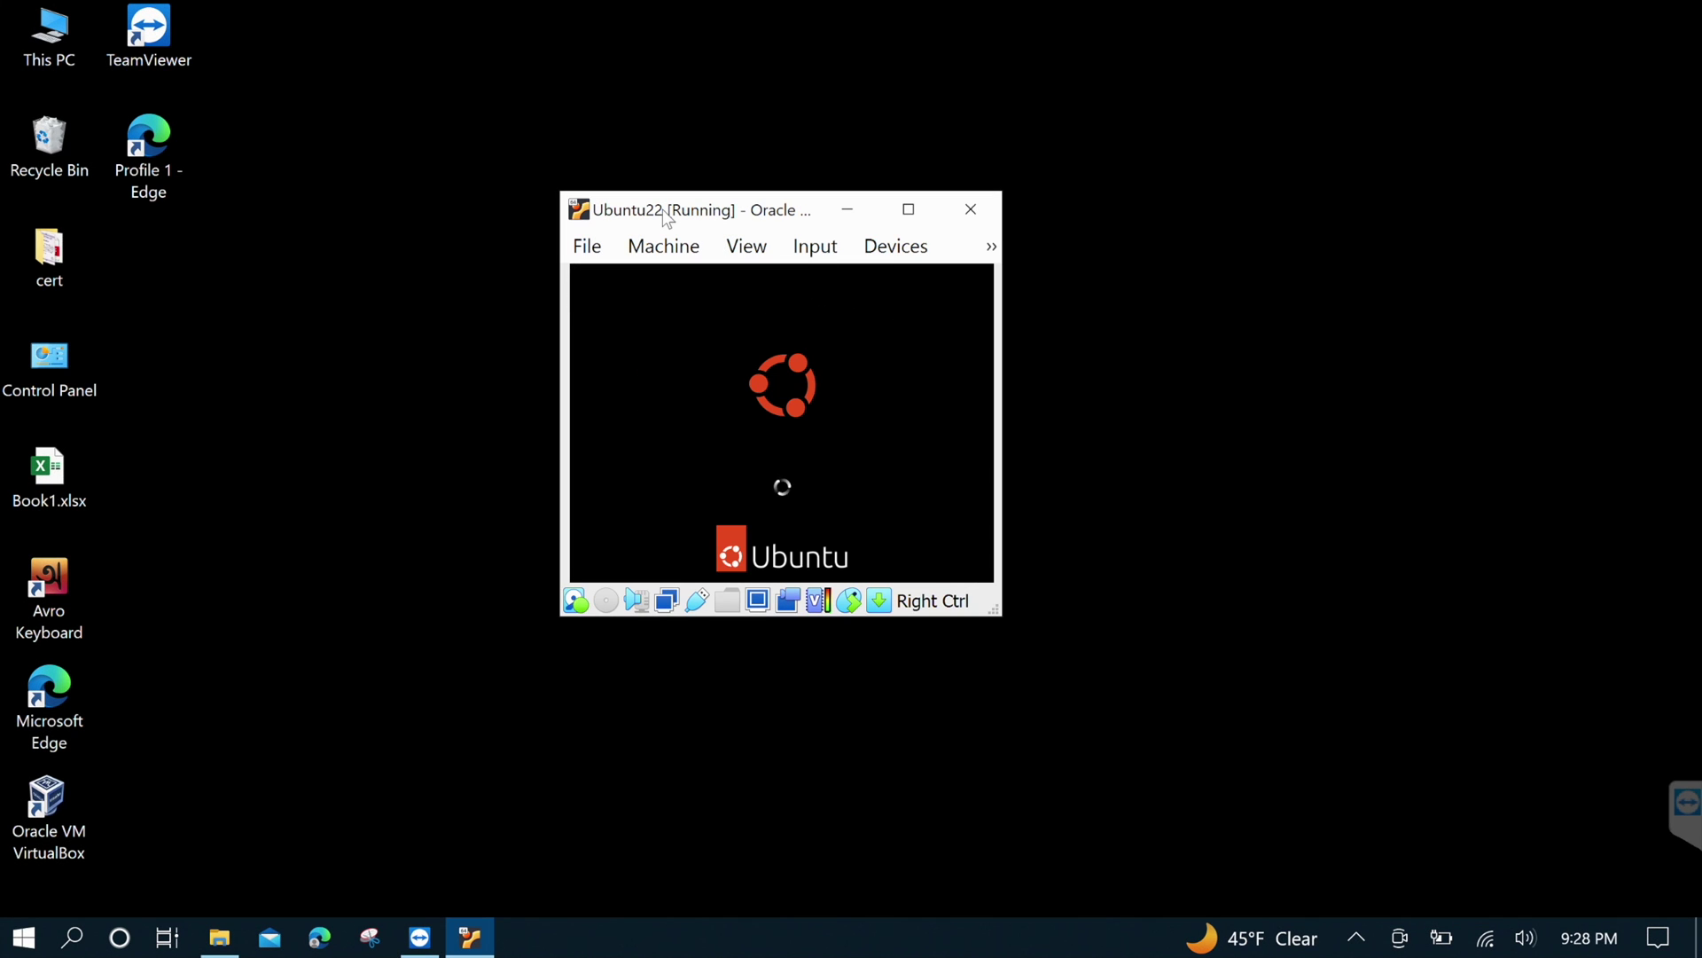
Log in to the Ubuntu22 guest with the account password and maximize its window
{"action": "left_click", "coordinate": [797, 423]}
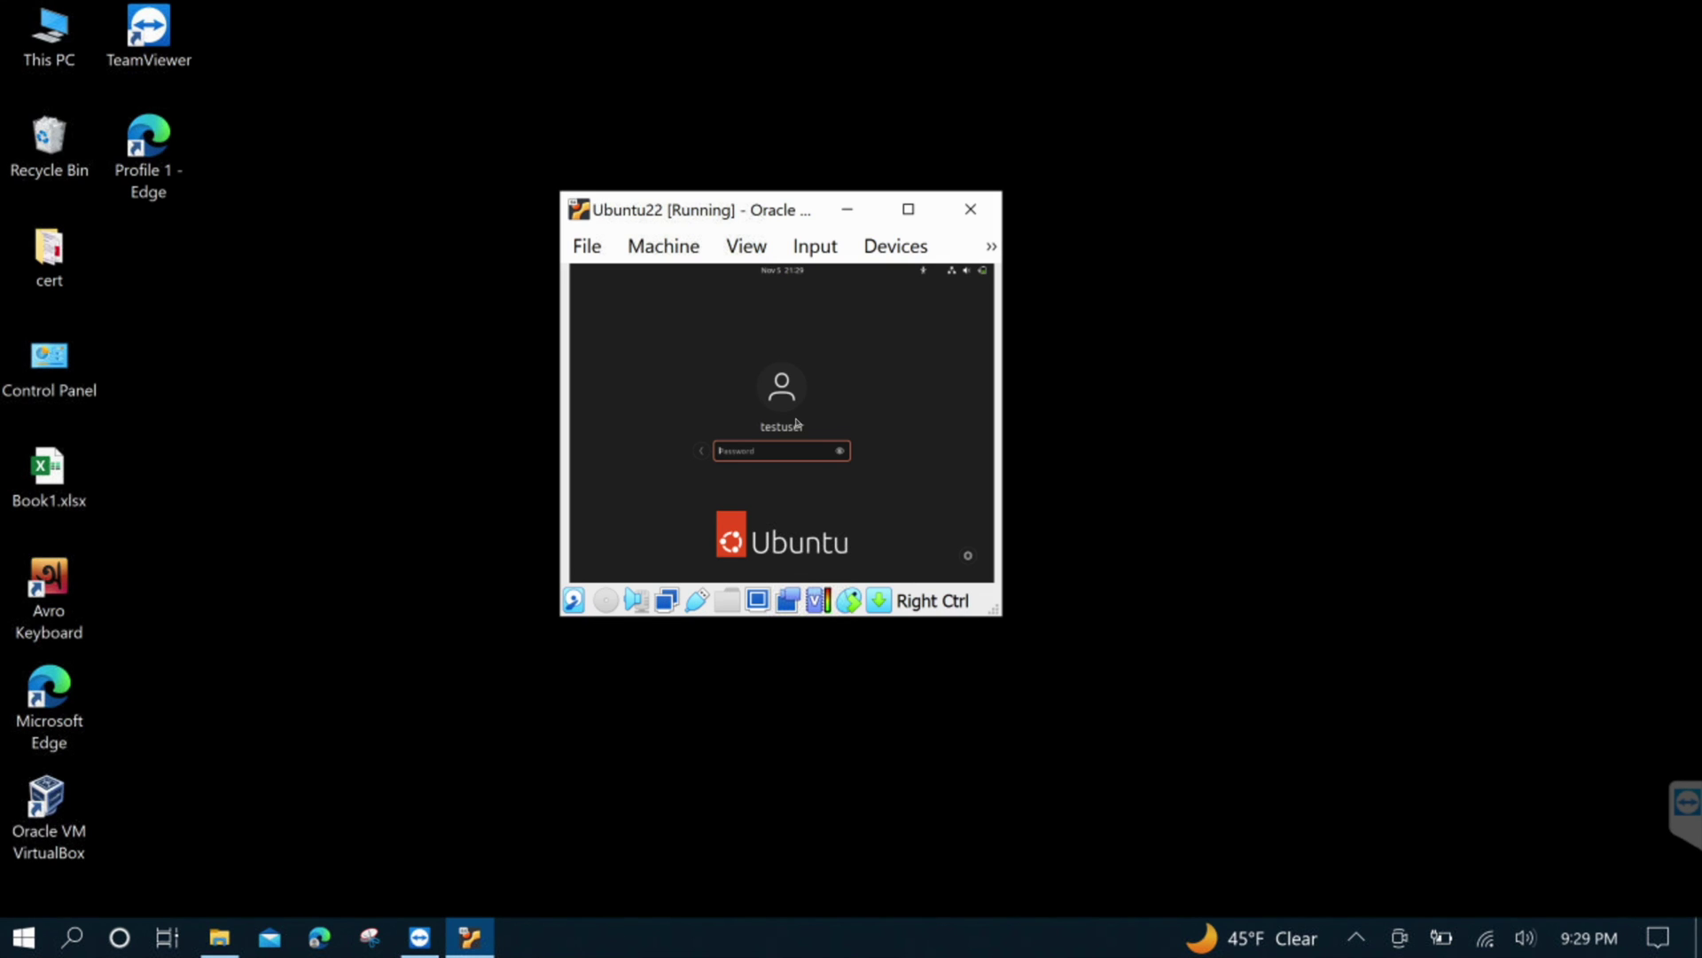
{"action": "type", "text": "test"}
{"action": "key", "text": "Return"}
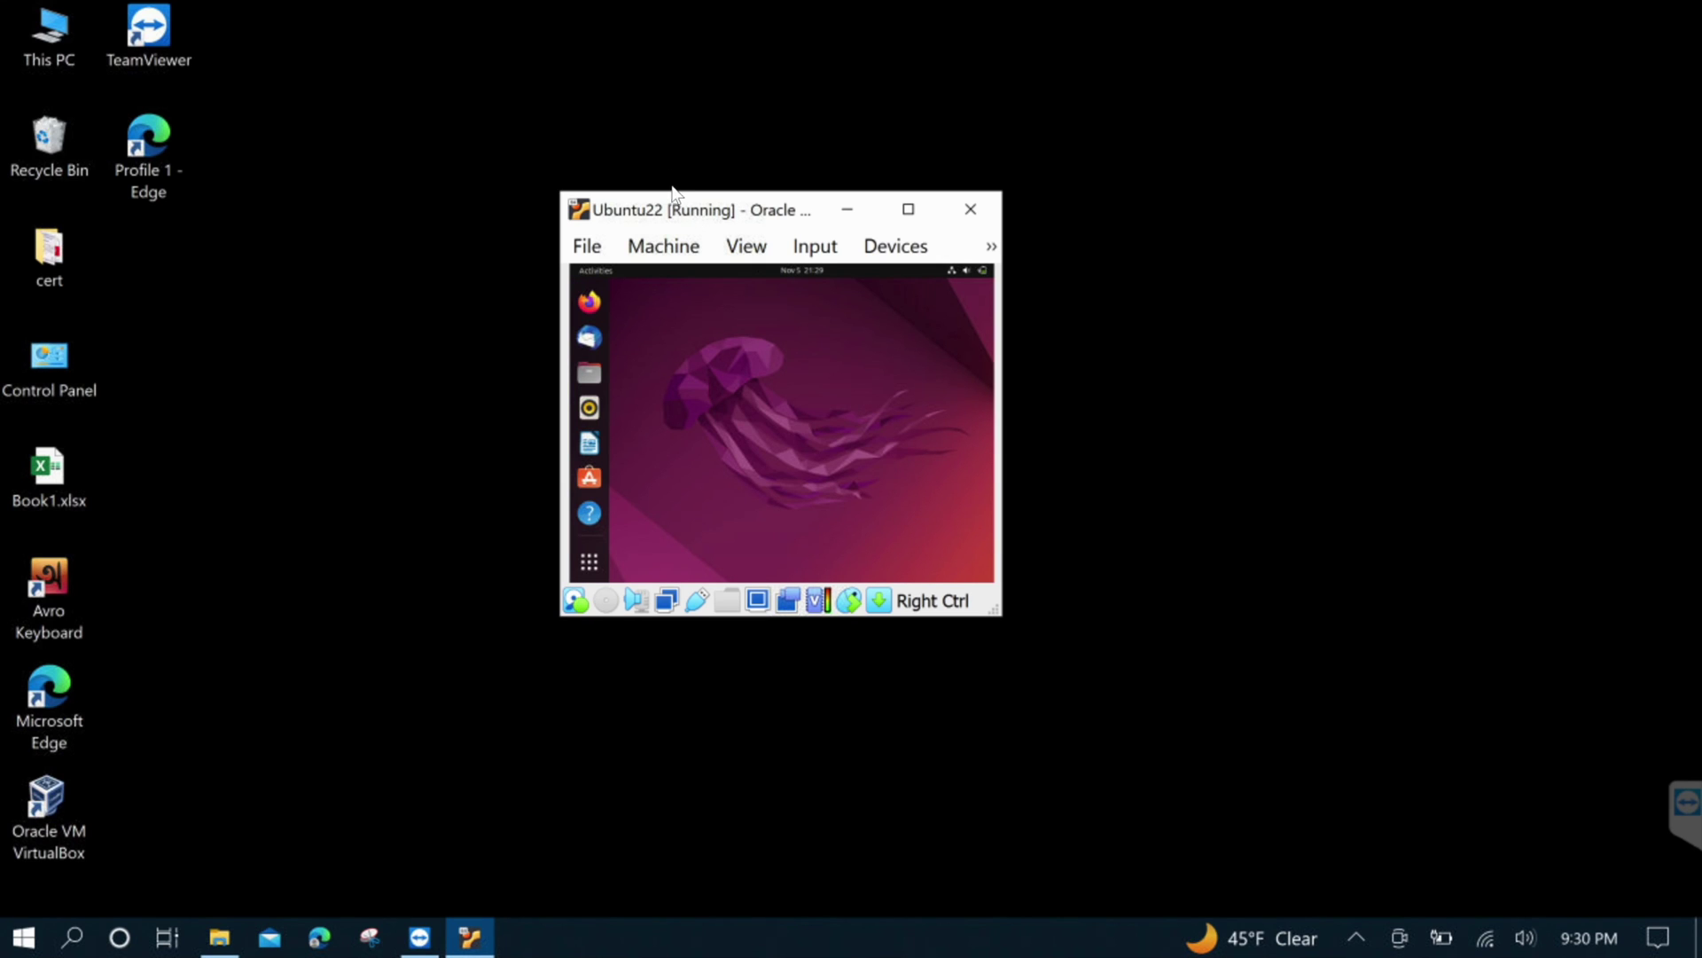
{"action": "left_click", "coordinate": [908, 210]}
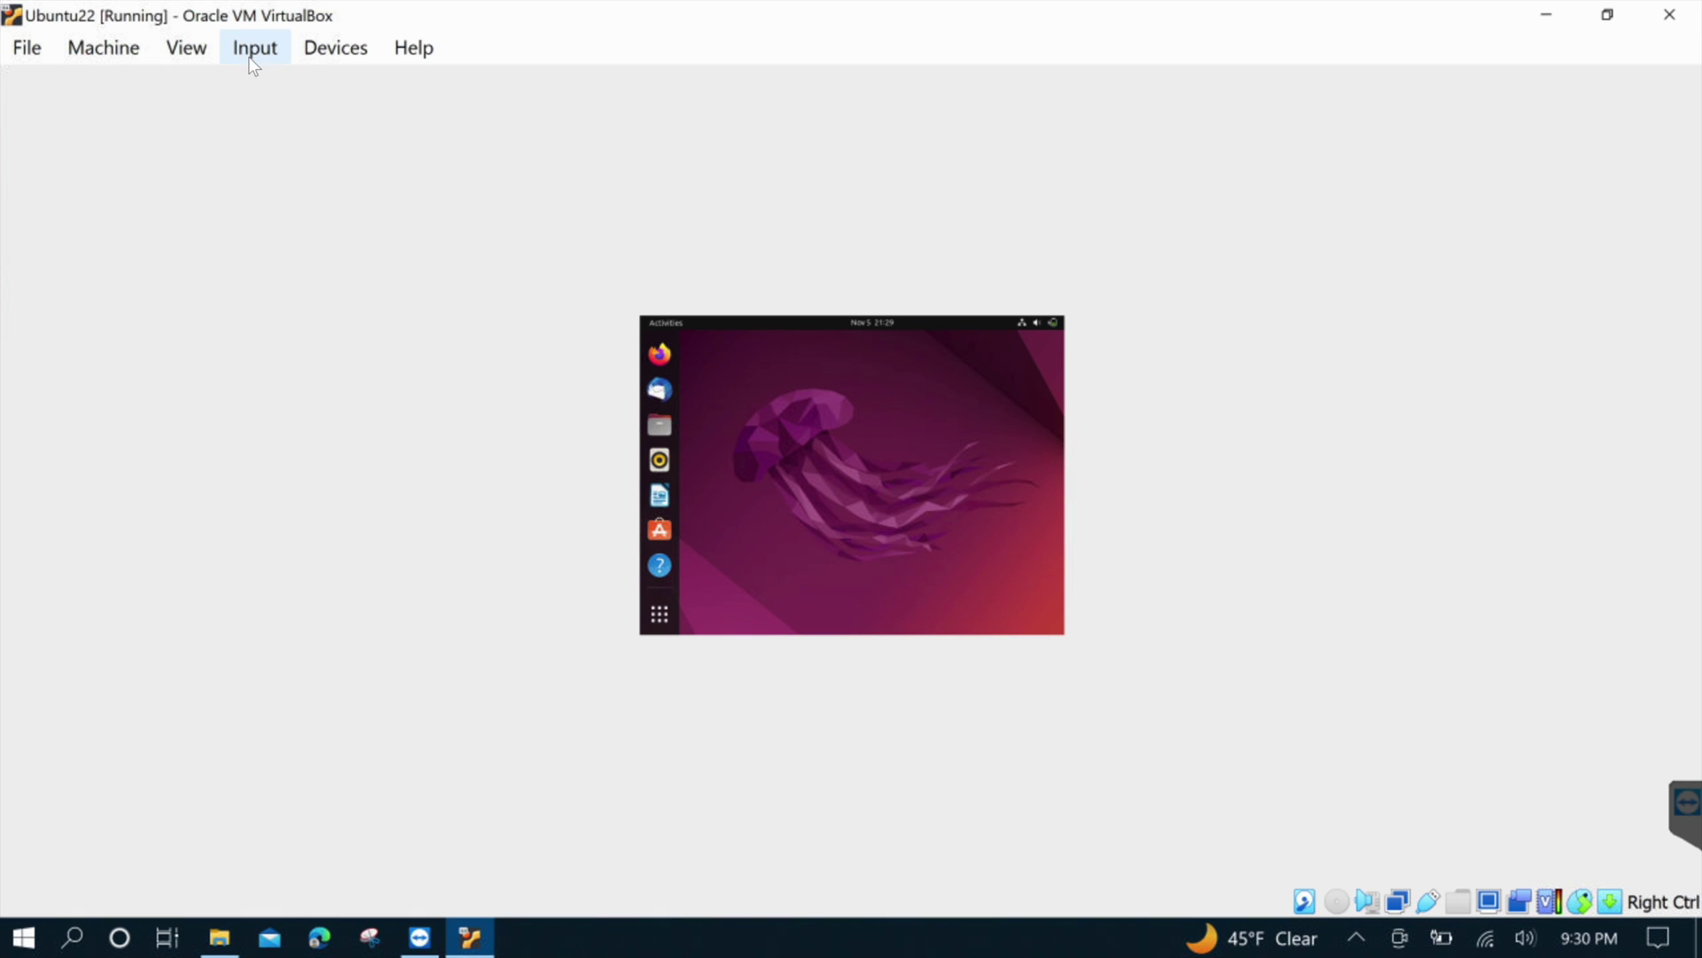
{"action": "left_click", "coordinate": [200, 50]}
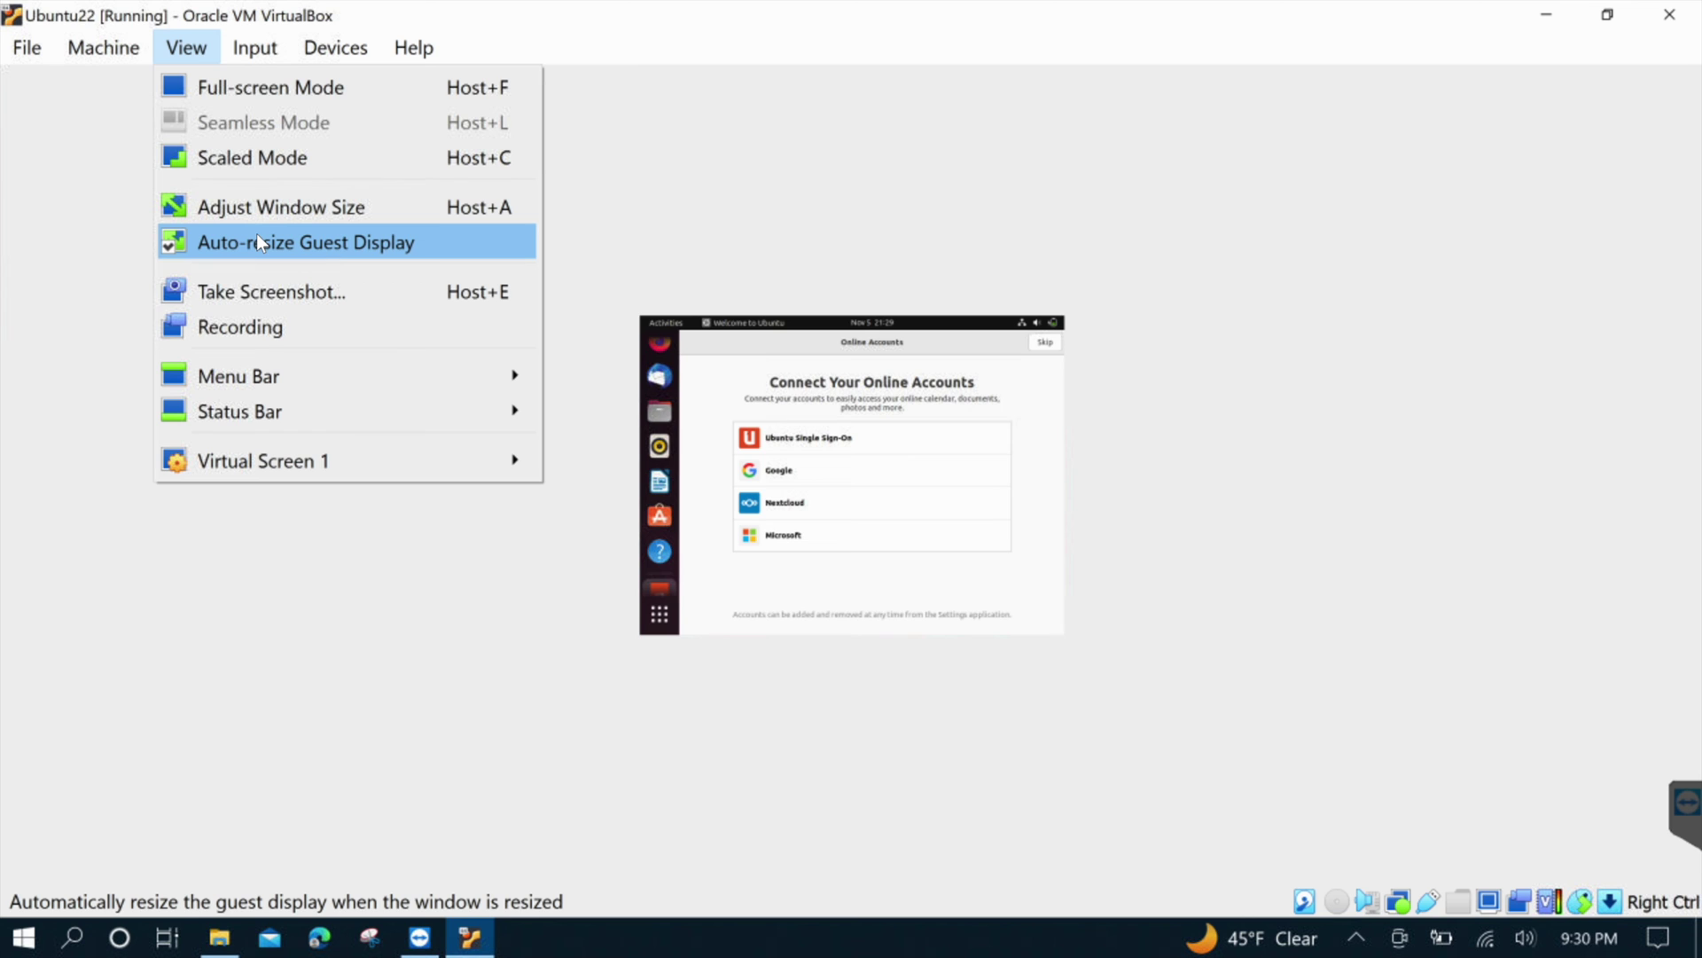
Switch the guest to Scaled Mode and skip through the Welcome to Ubuntu pages to Done
{"action": "left_click", "coordinate": [273, 157]}
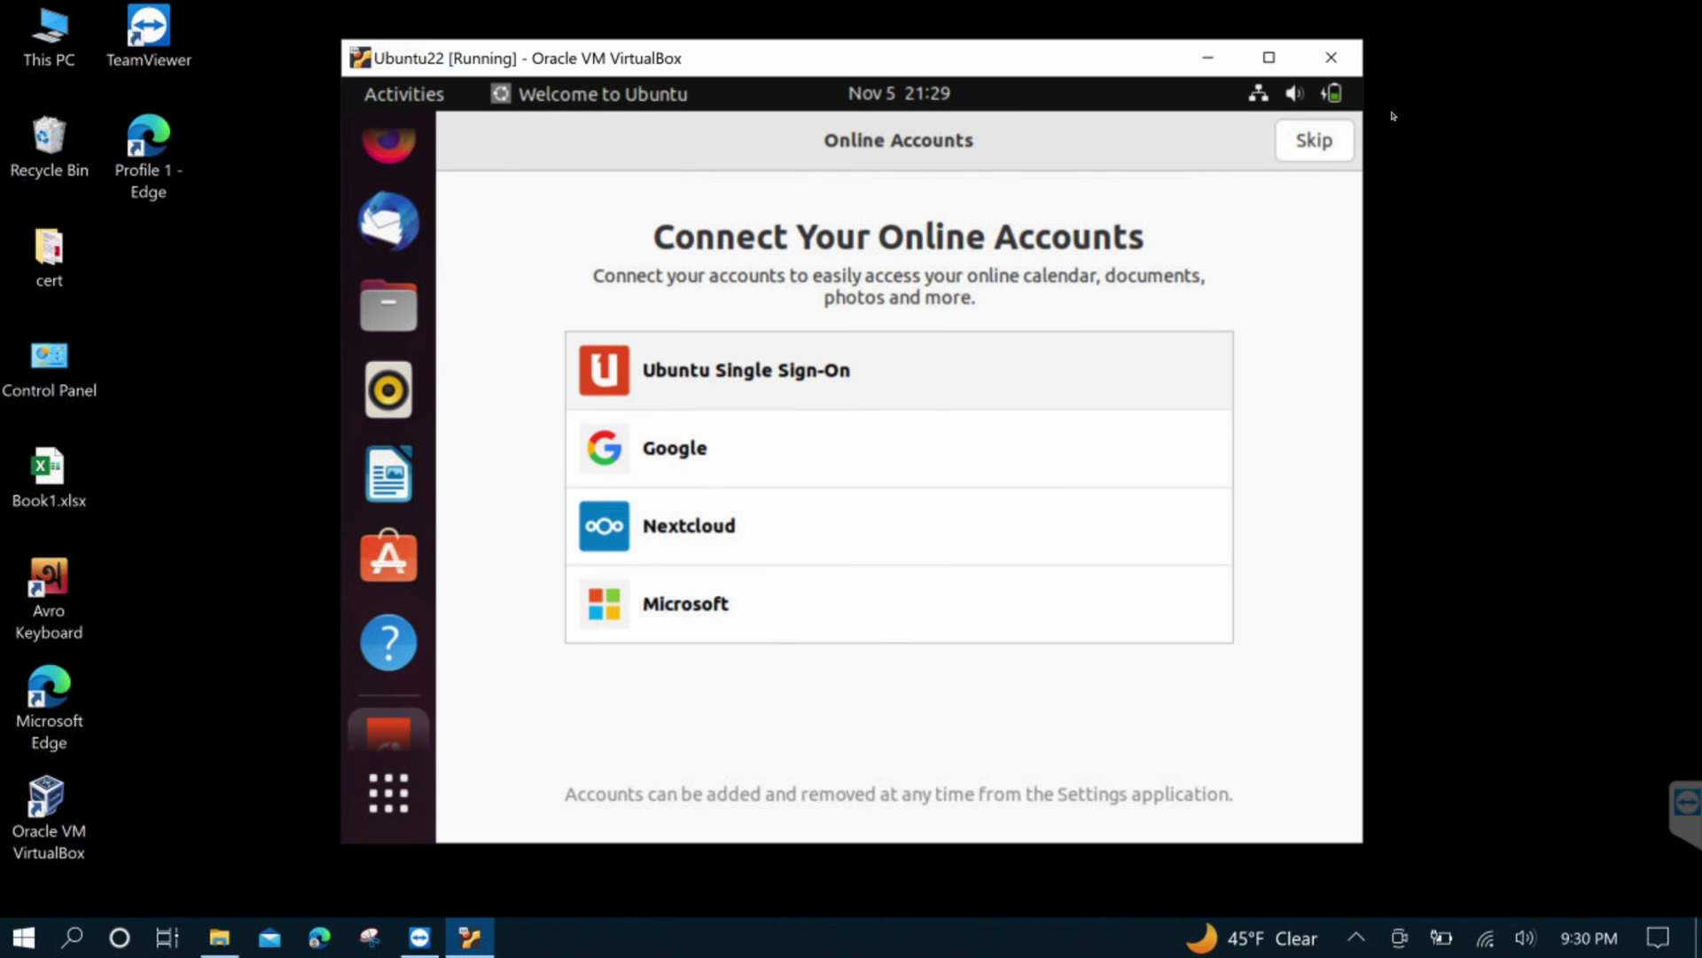
{"action": "left_click", "coordinate": [1312, 147]}
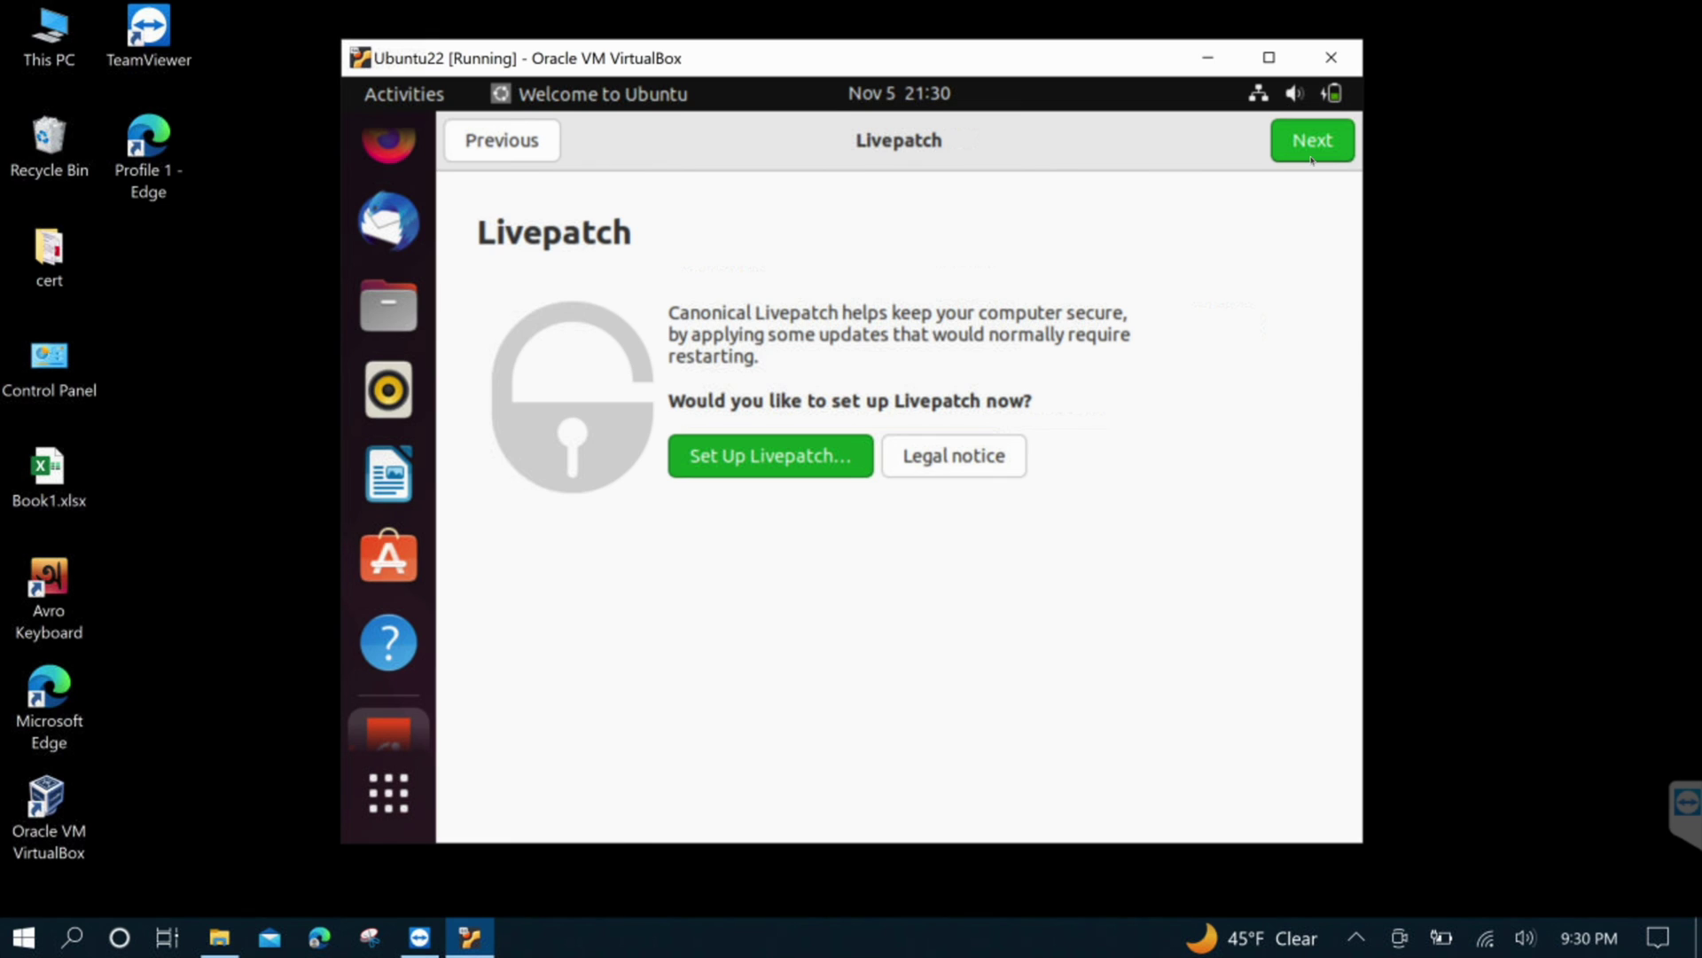
{"action": "left_click", "coordinate": [1312, 146]}
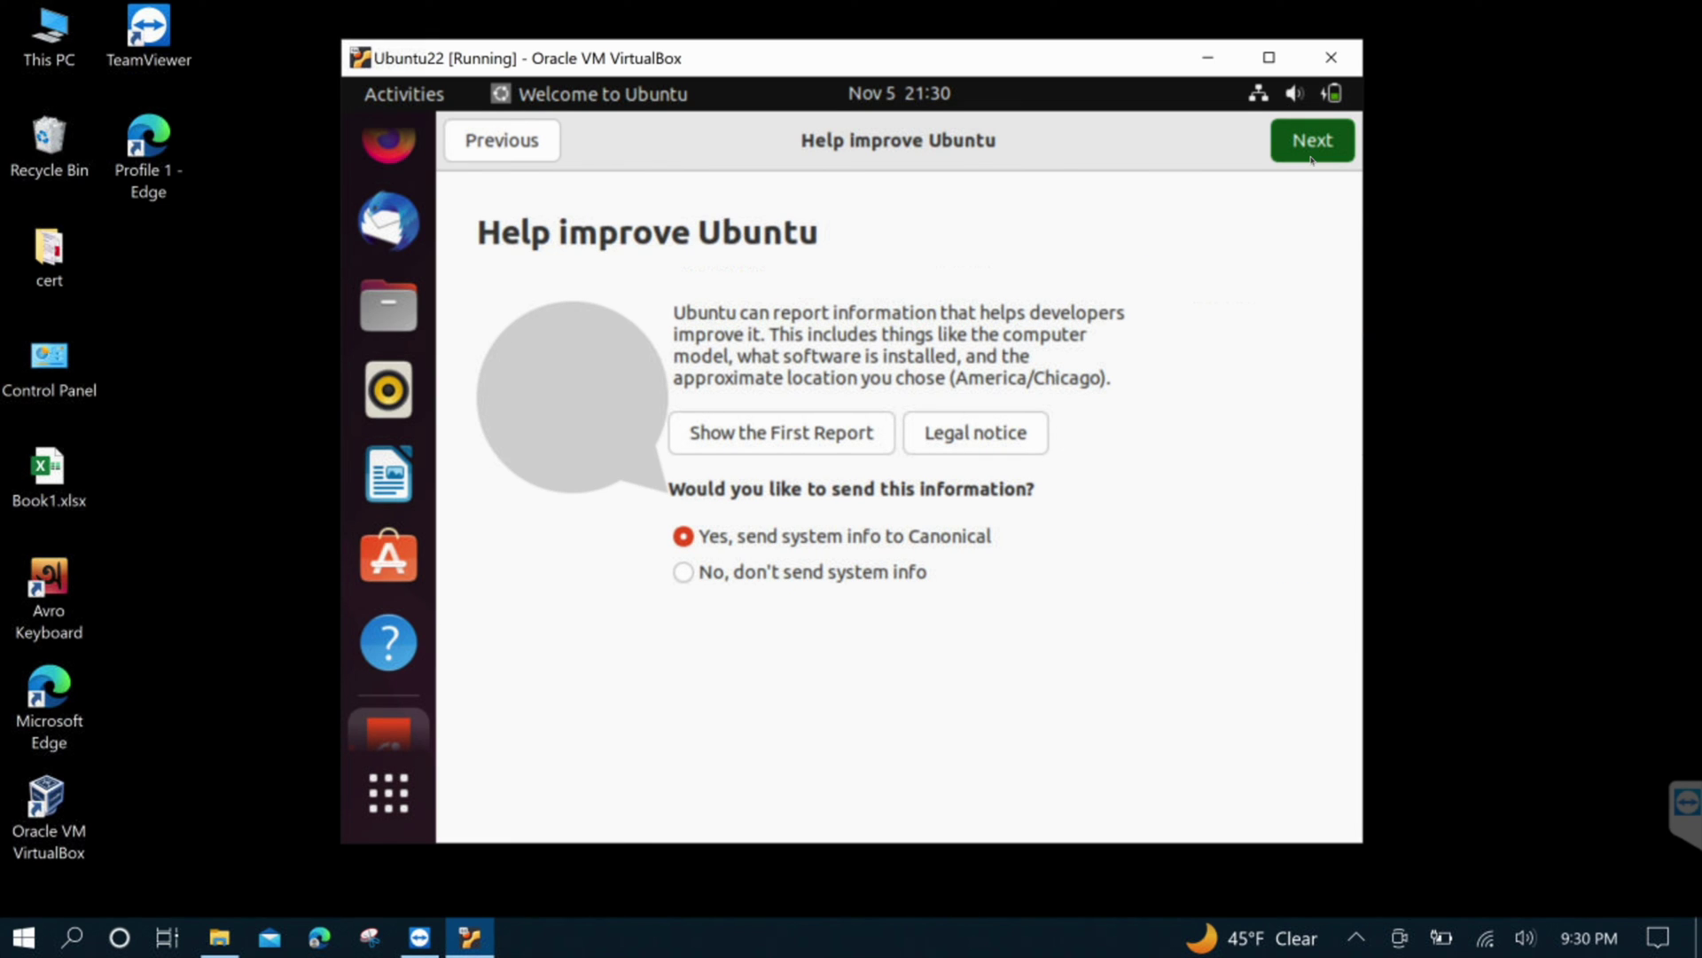
{"action": "left_click", "coordinate": [1312, 157]}
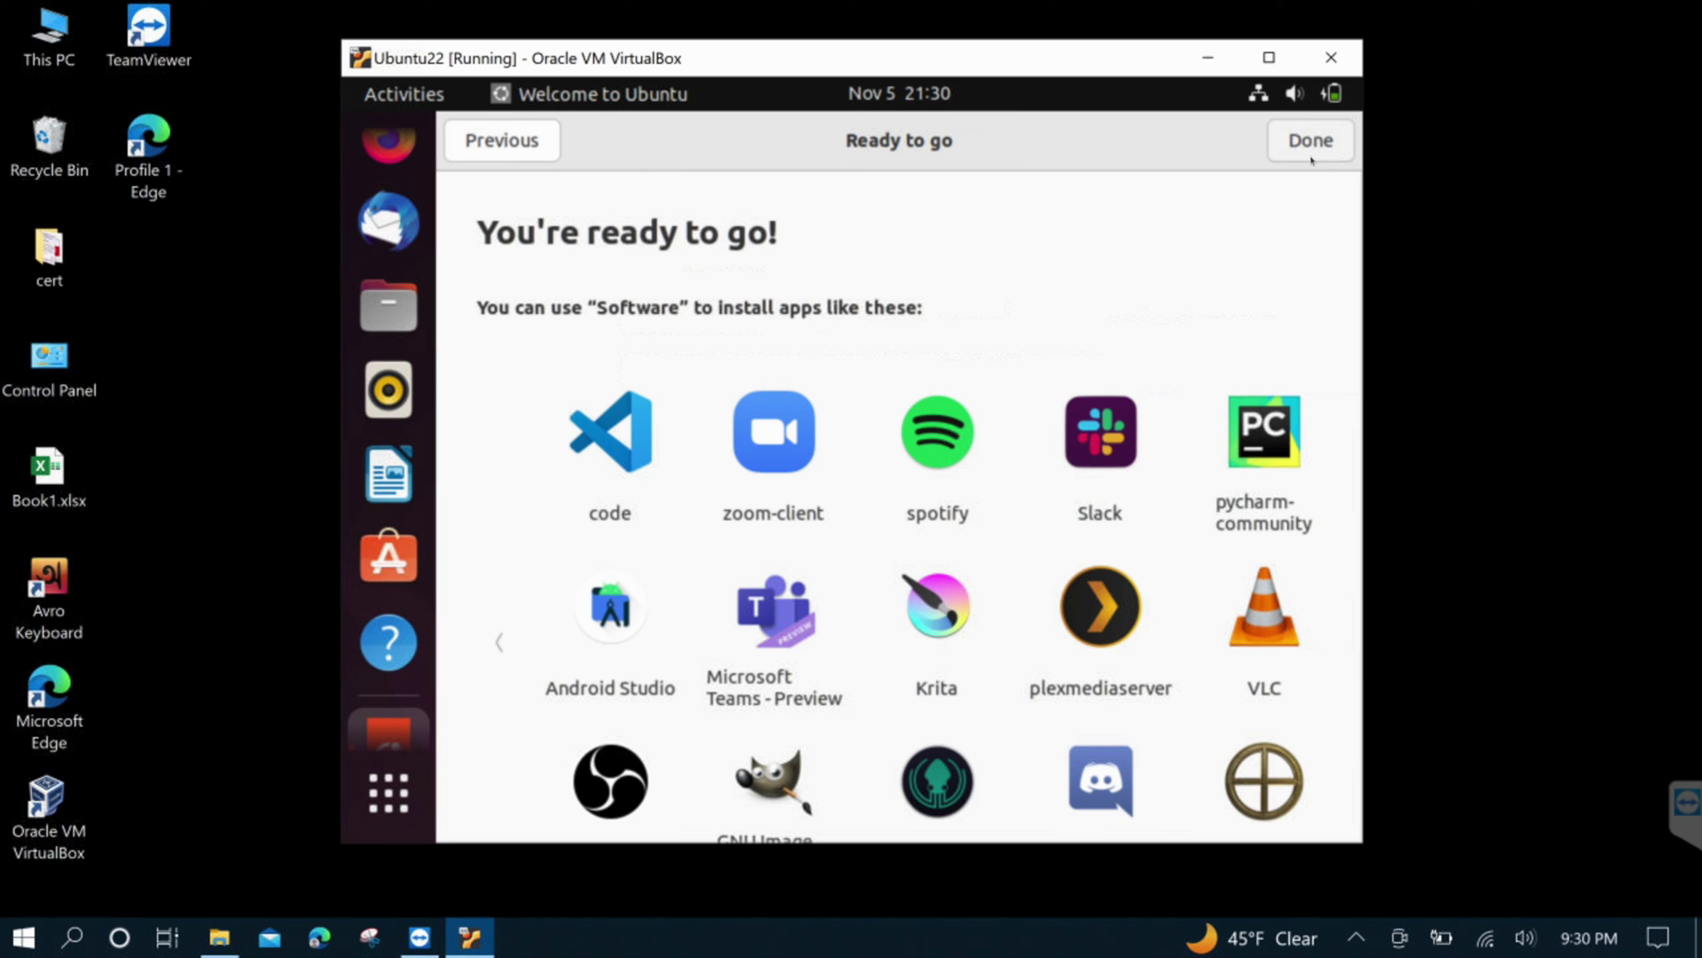
{"action": "left_click", "coordinate": [1311, 158]}
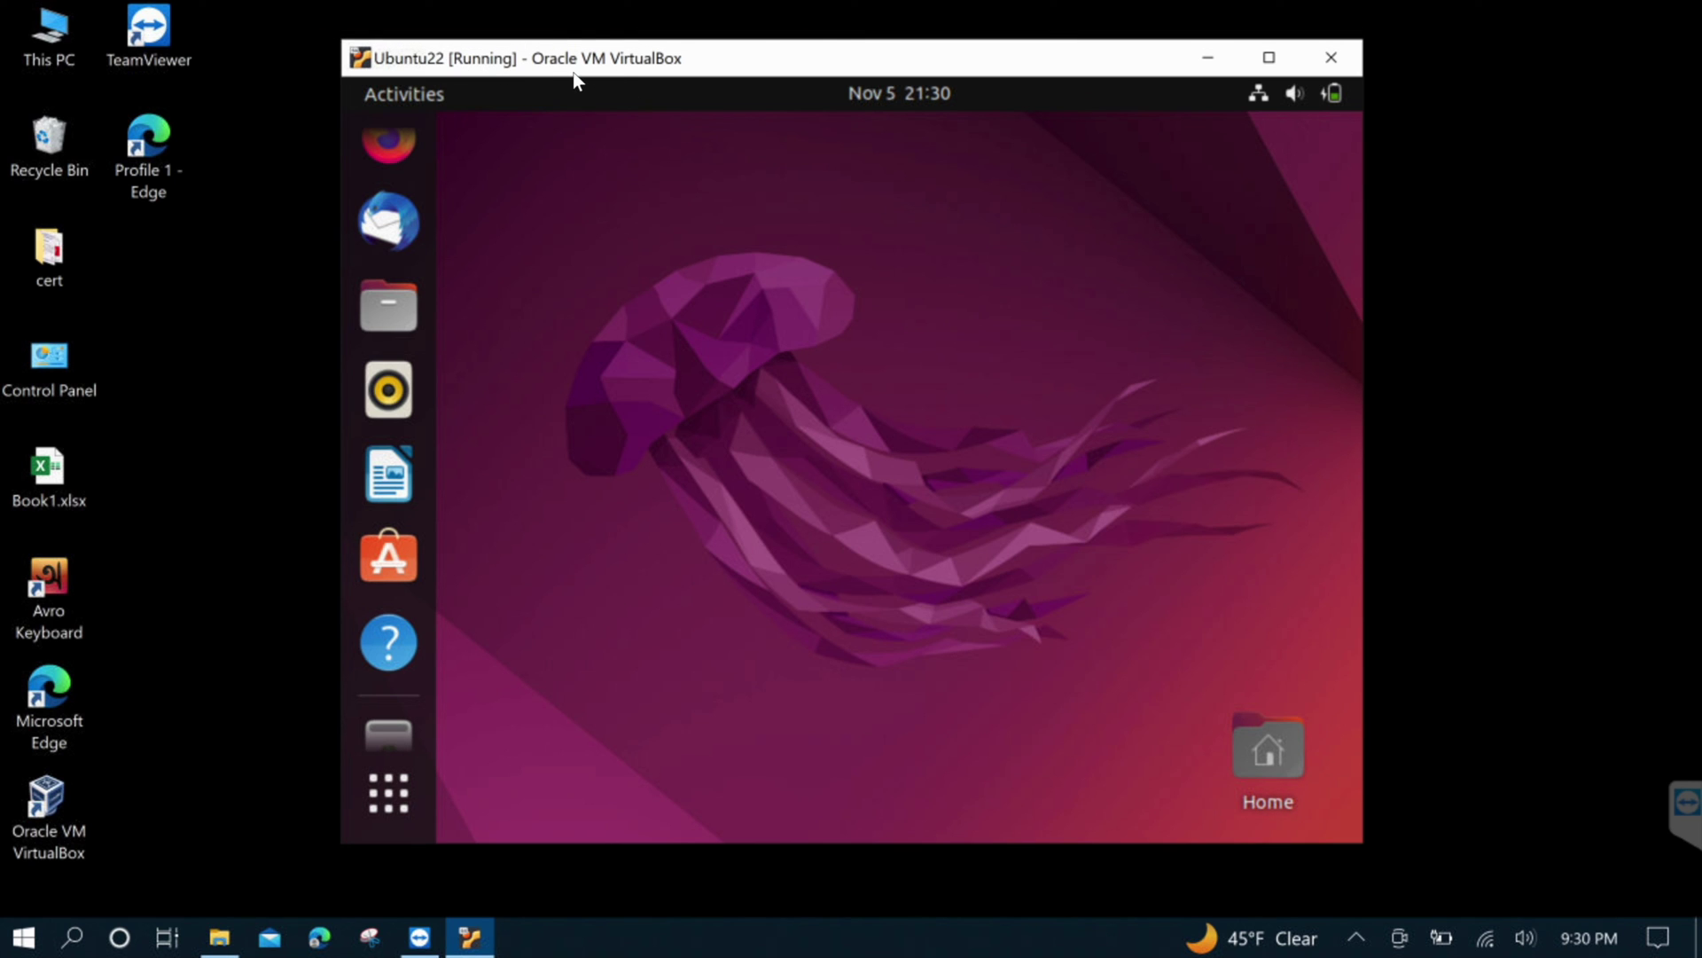
Nudge the guest window slightly left and launch the Files app from the Ubuntu dock
{"action": "left_click_drag", "start_coordinate": [584, 78], "coordinate": [536, 70]}
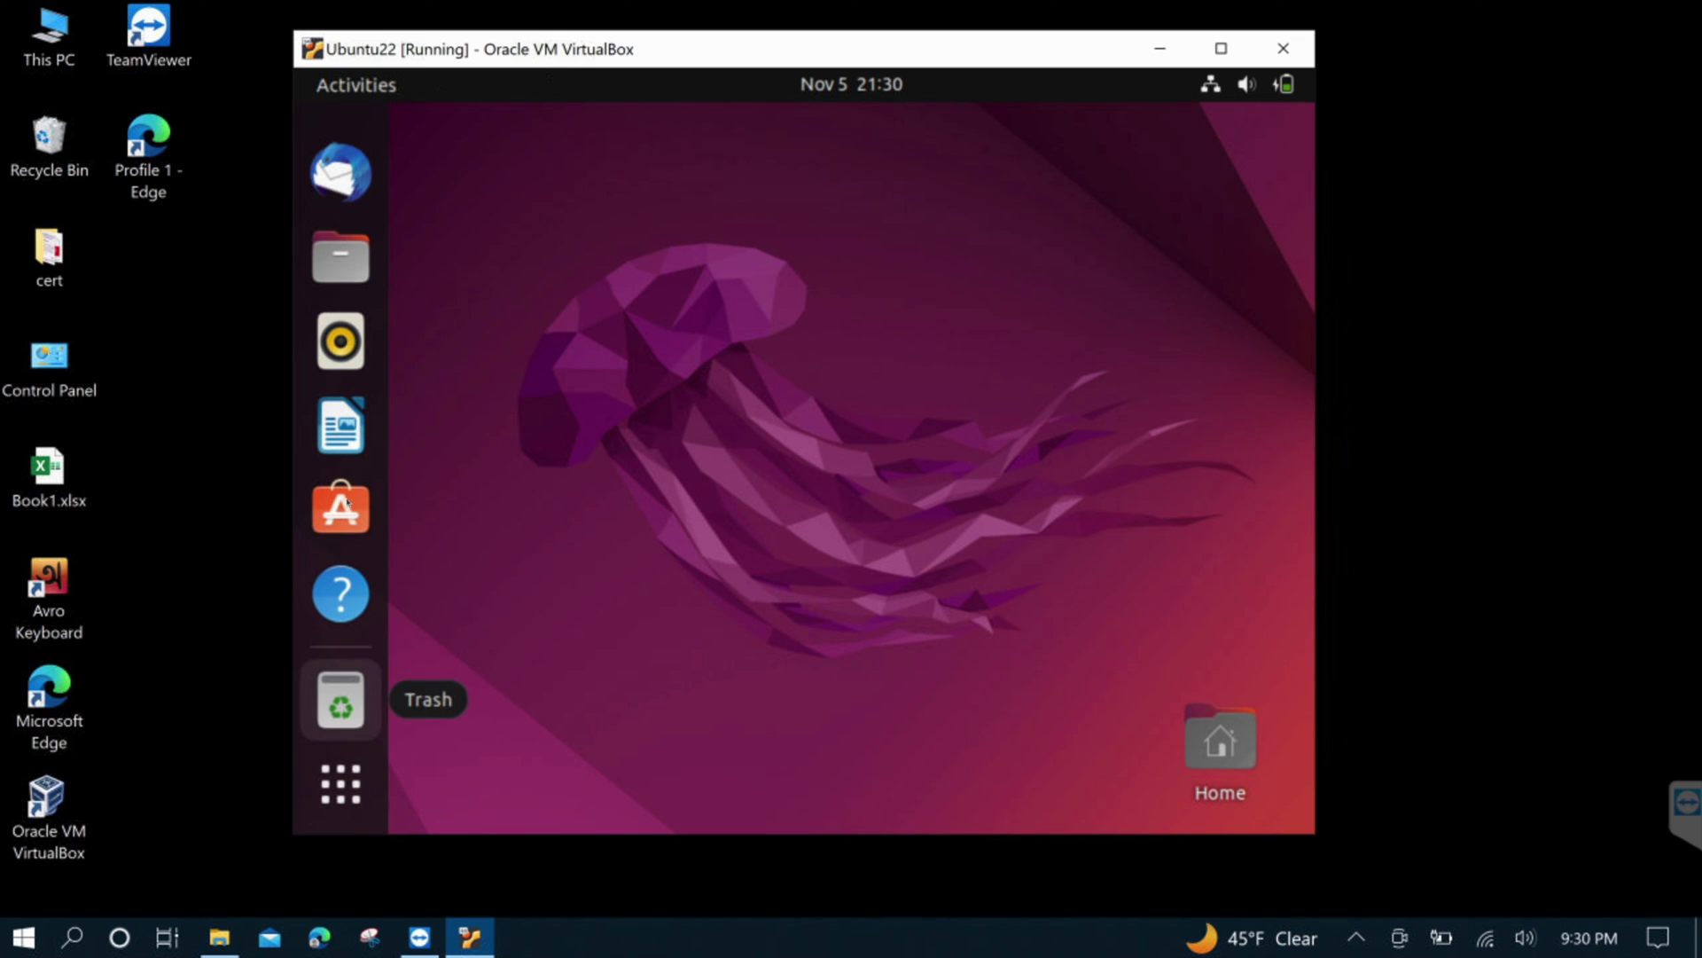
{"action": "left_click", "coordinate": [344, 264]}
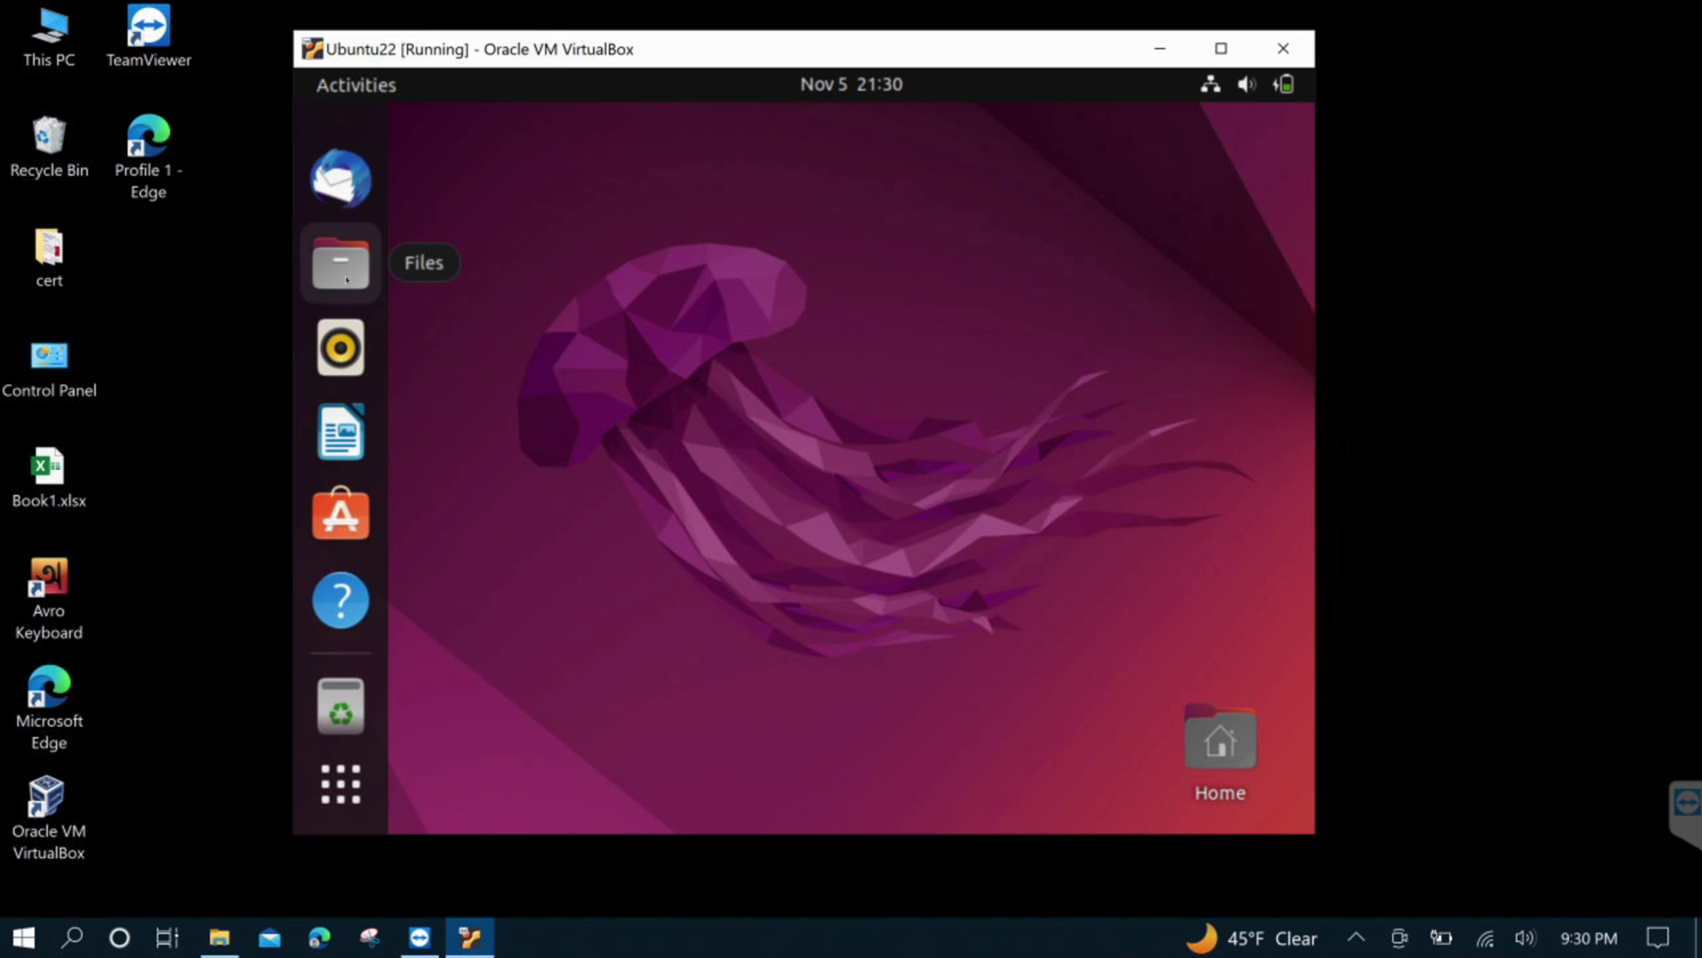